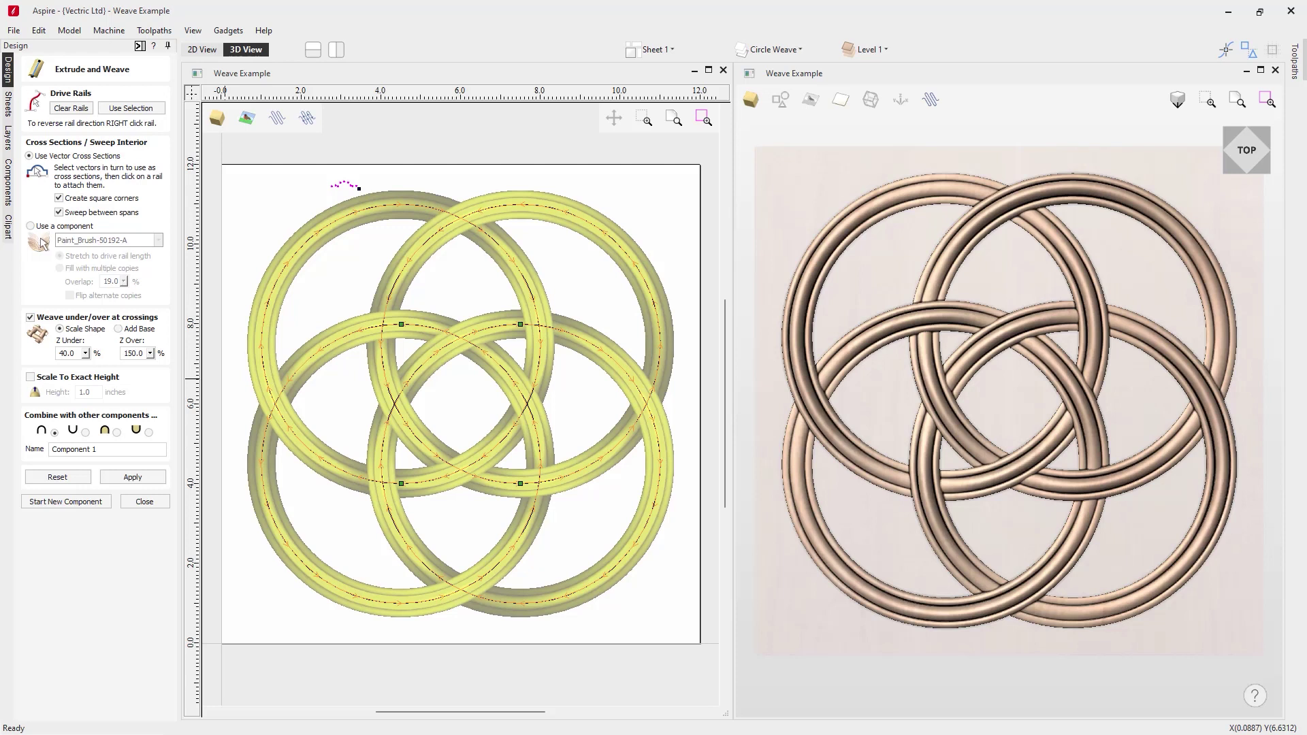
# - Close the Weave Example file and open the Extrude Example file instead
pyautogui.click(13, 31)
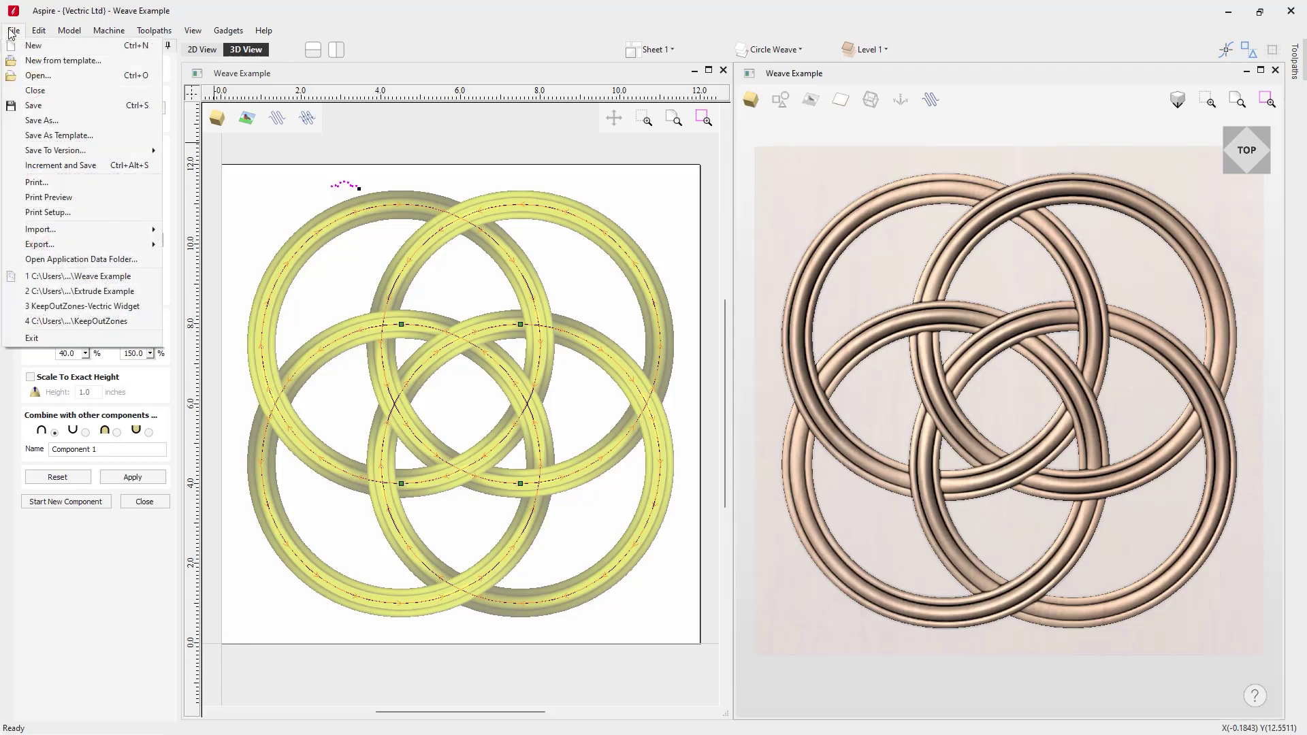
pyautogui.click(59, 97)
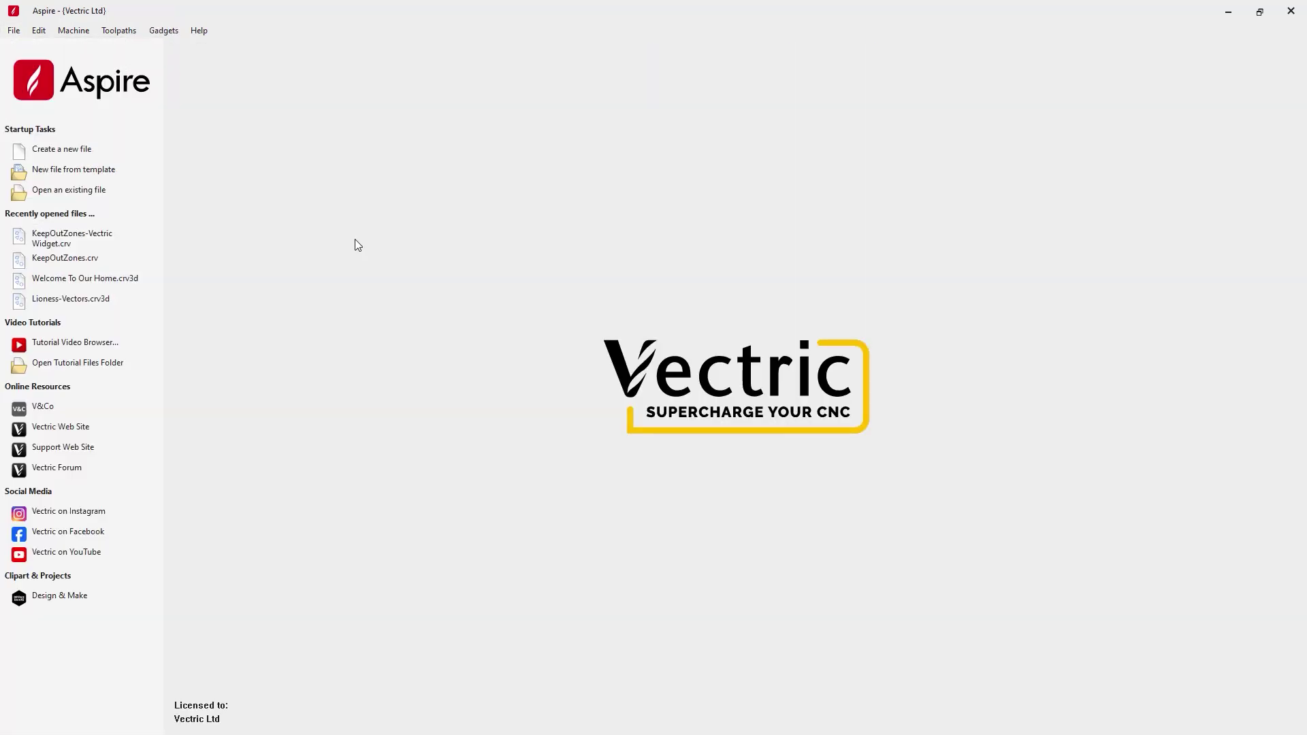
pyautogui.click(71, 192)
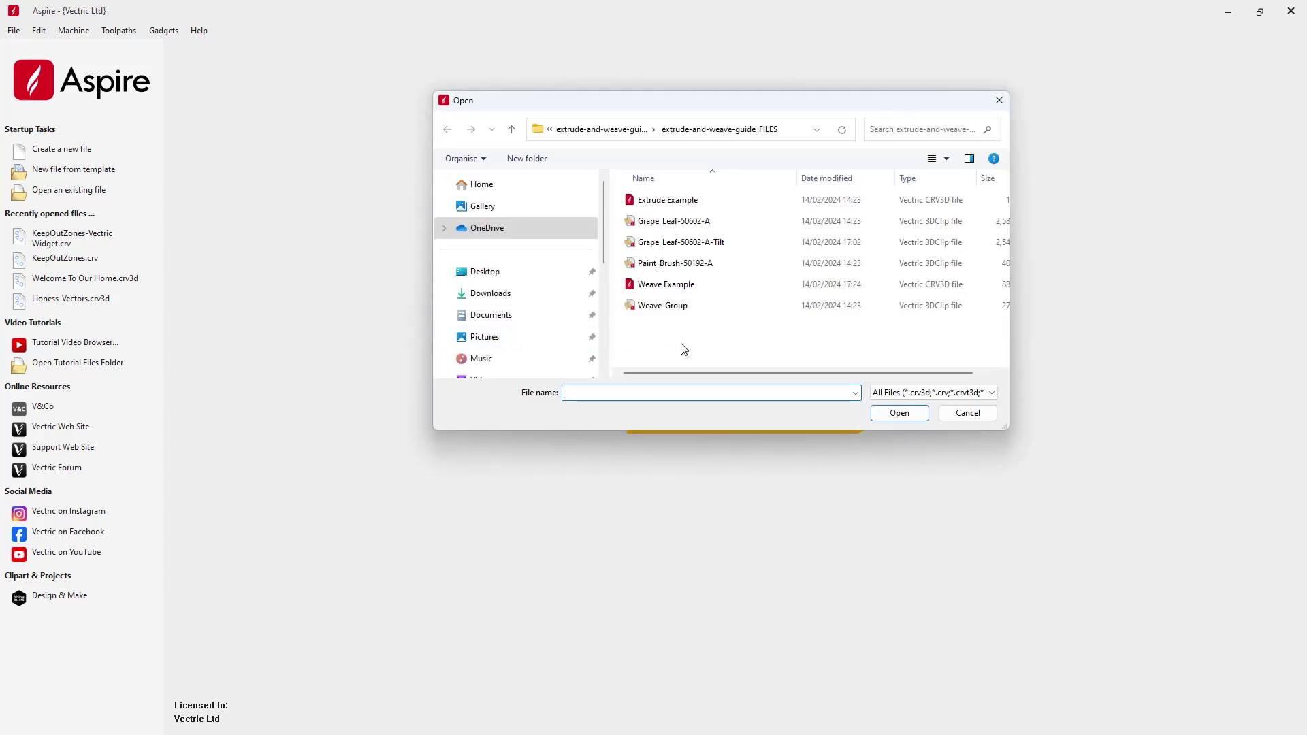
pyautogui.click(667, 199)
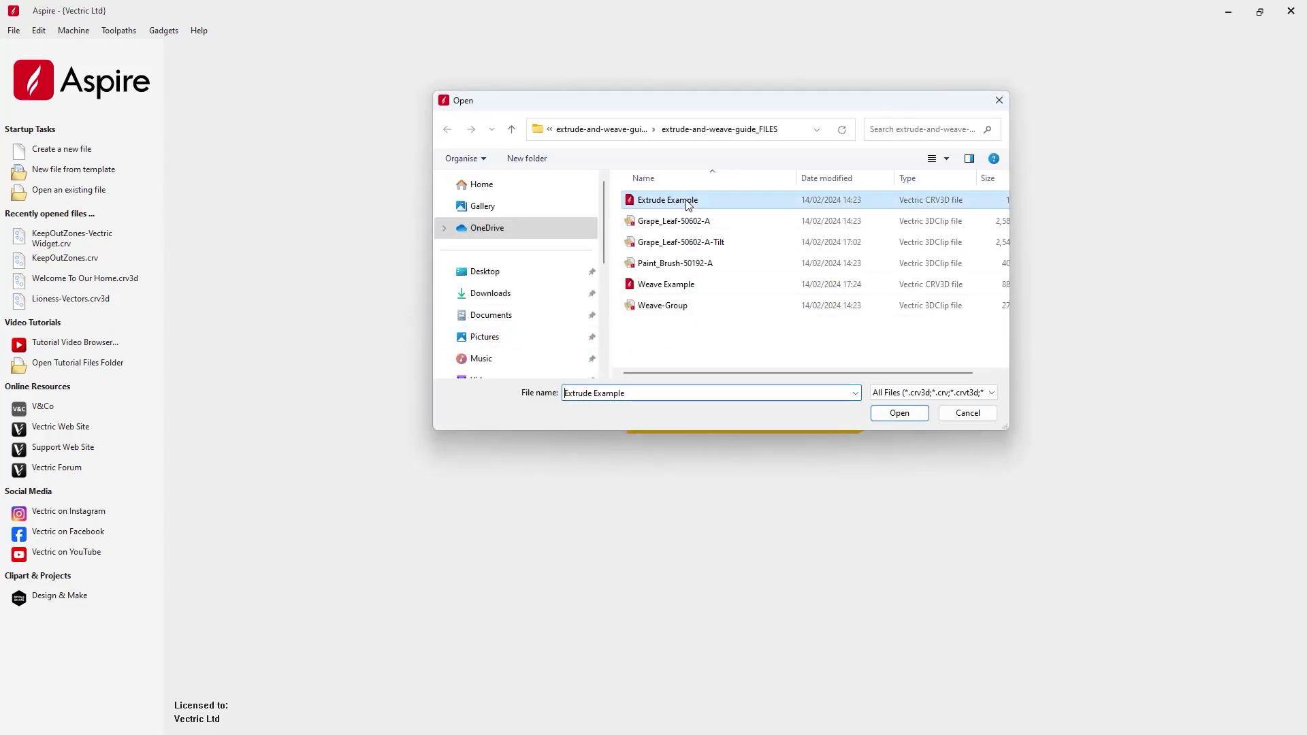
pyautogui.click(899, 413)
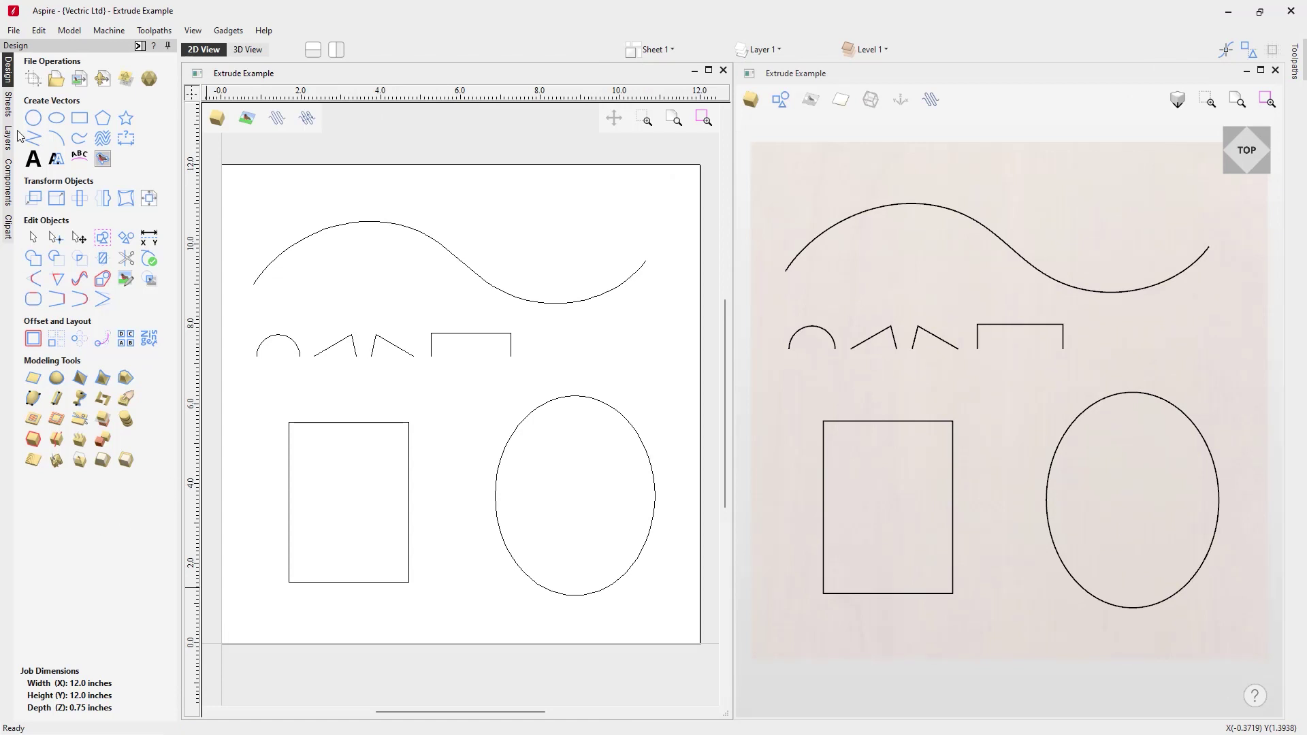
# - Extrude the semicircular arc along the wavy curve using Extrude and Weave, inspect the shape in 3D and finish the command
pyautogui.click(57, 403)
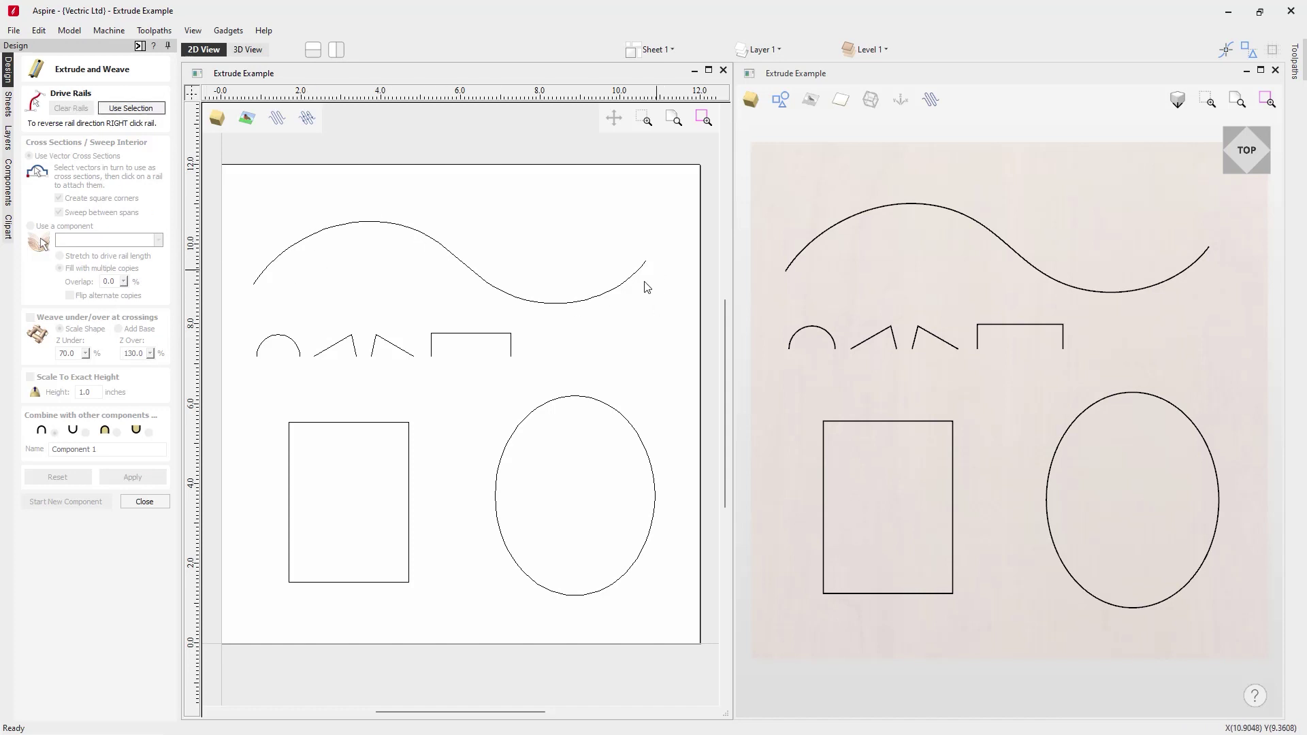
pyautogui.click(400, 228)
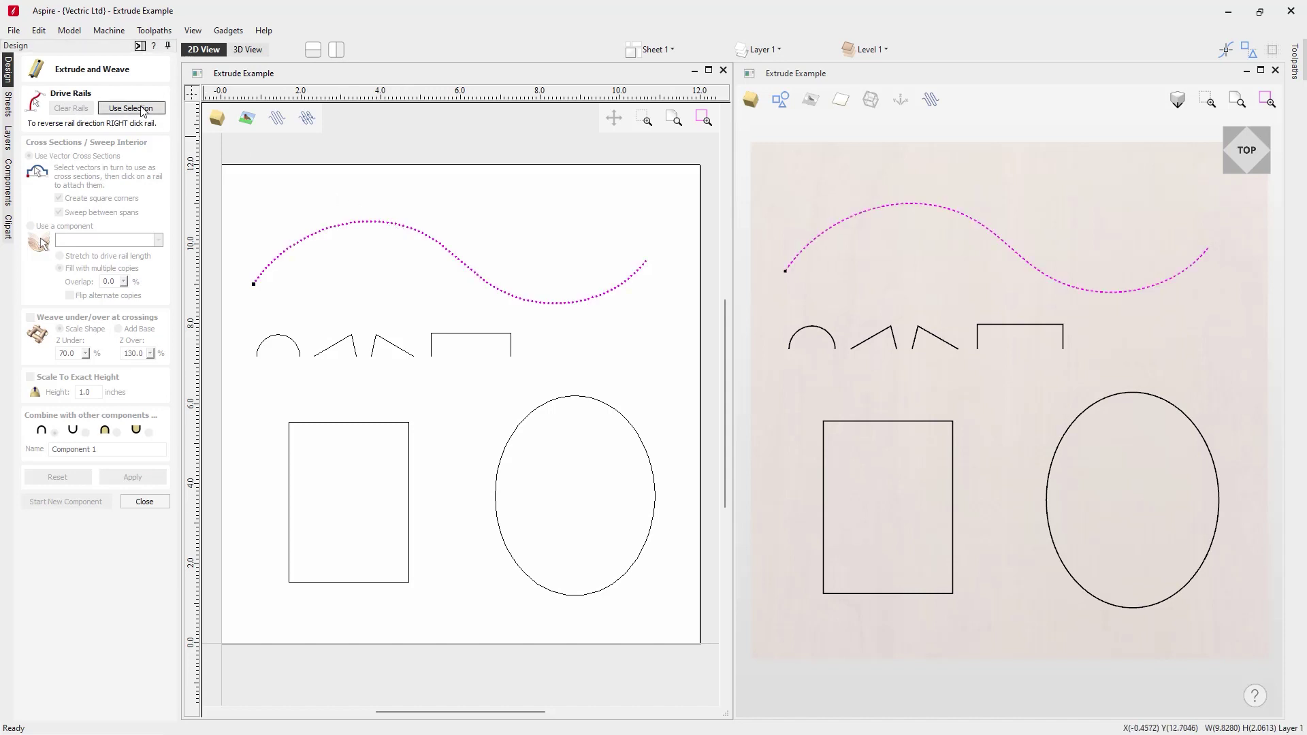
pyautogui.click(130, 108)
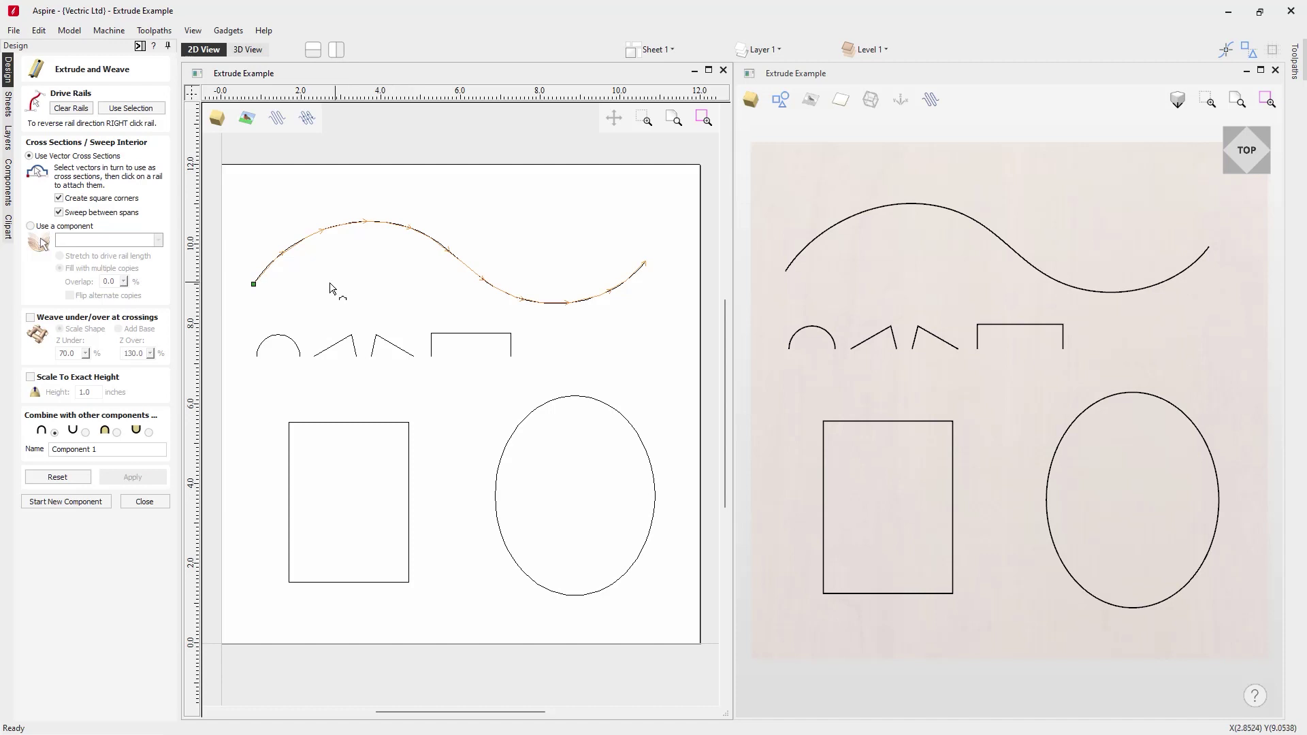
pyautogui.click(284, 339)
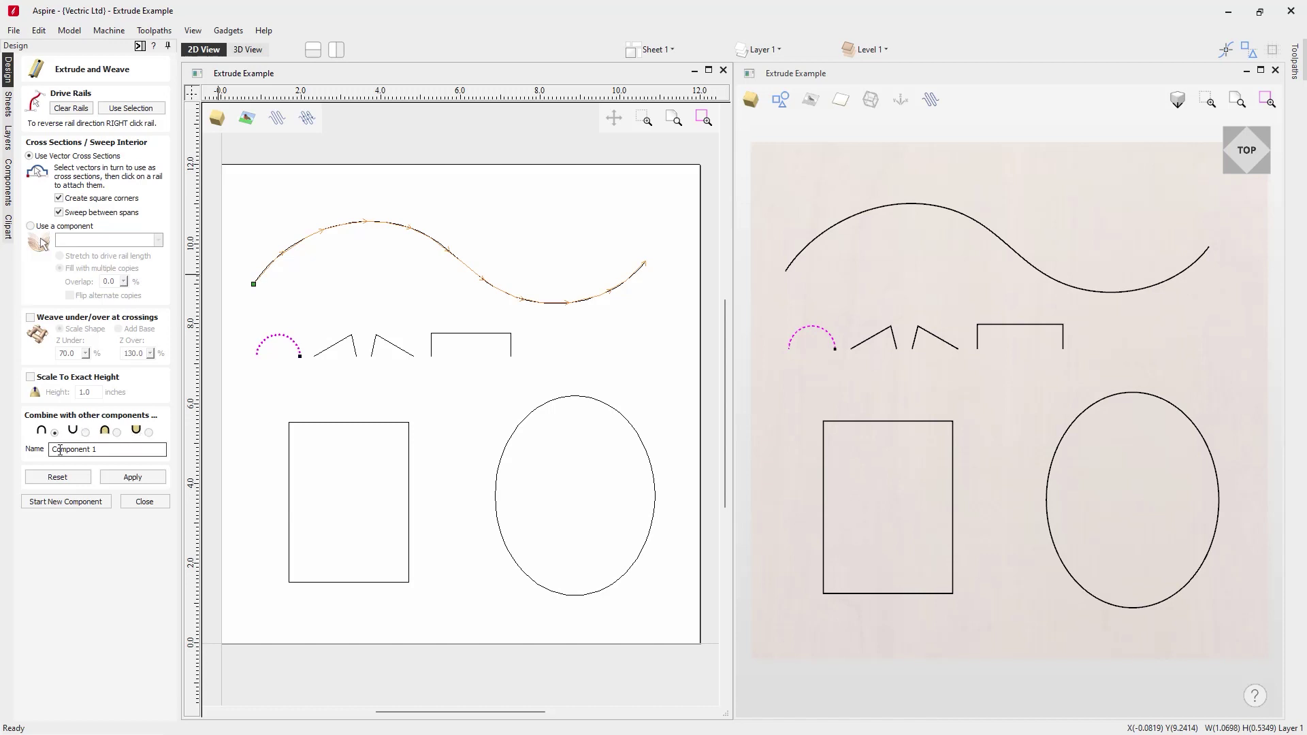
pyautogui.click(133, 479)
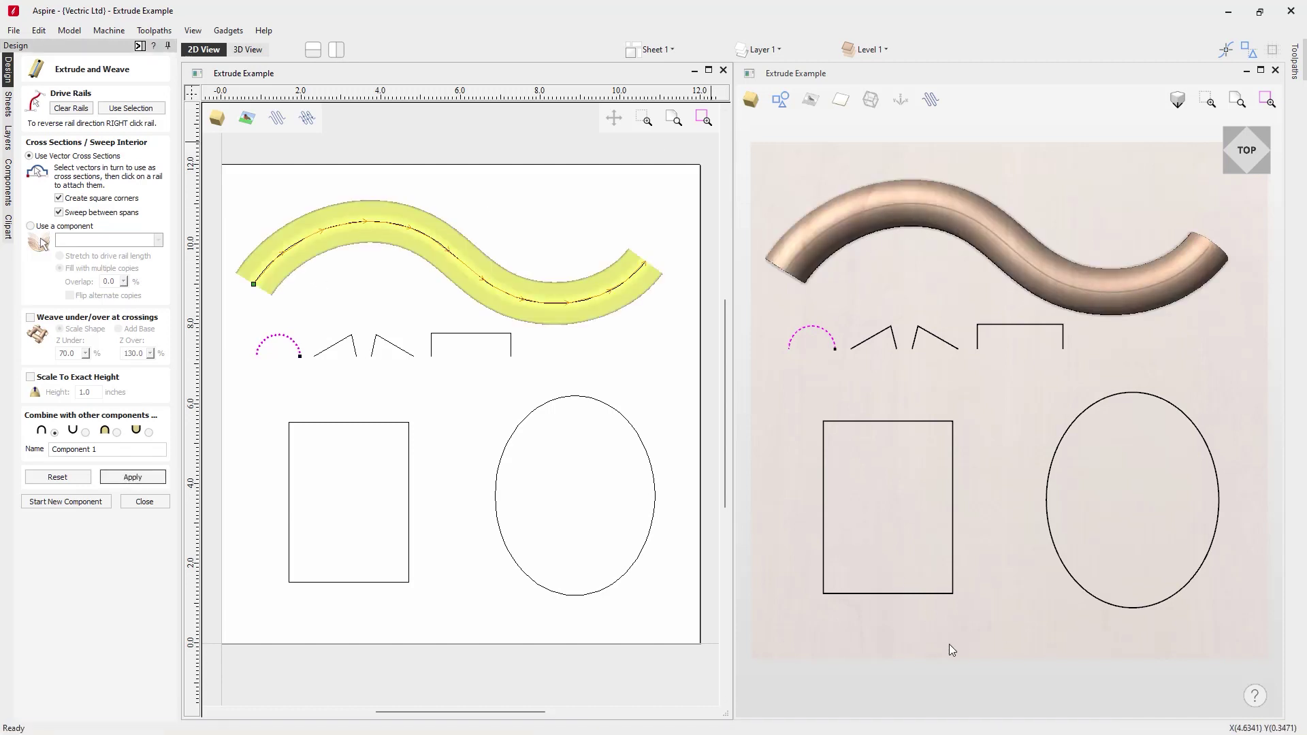
pyautogui.click(1229, 166)
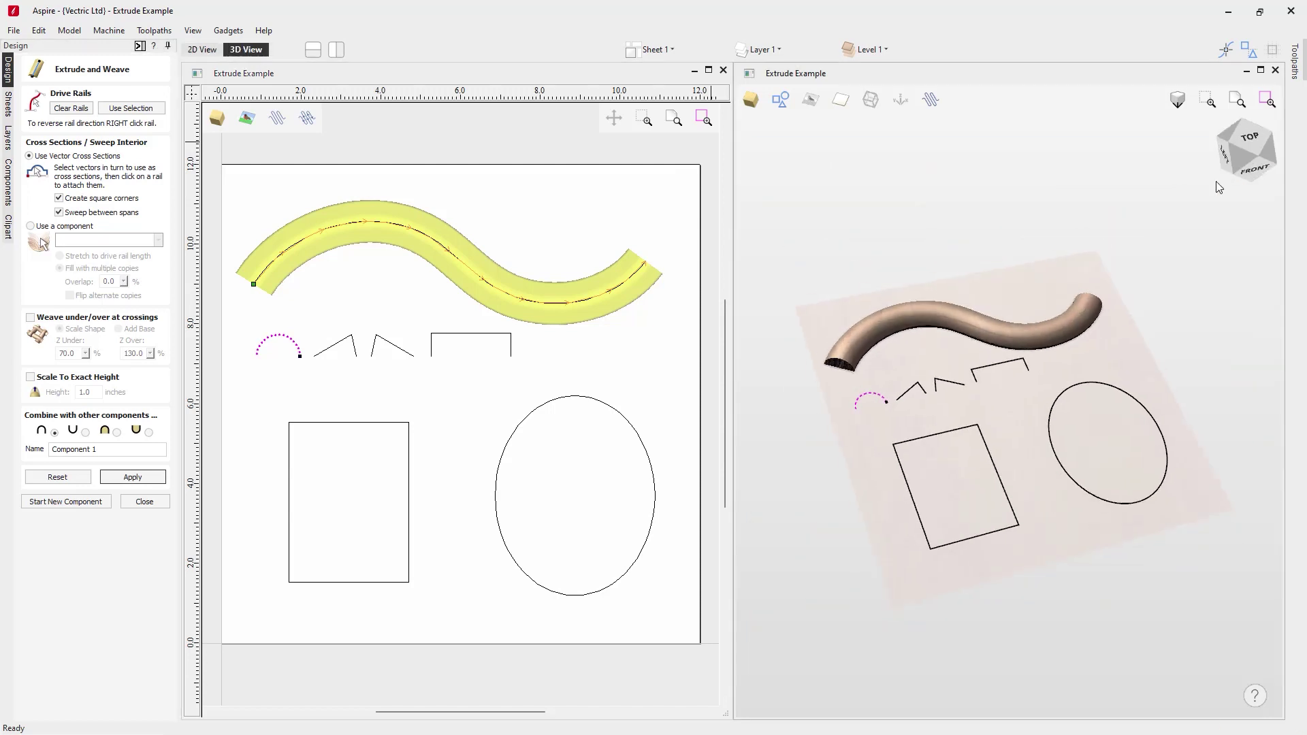
pyautogui.moveTo(1073, 495); pyautogui.dragTo(1117, 436)
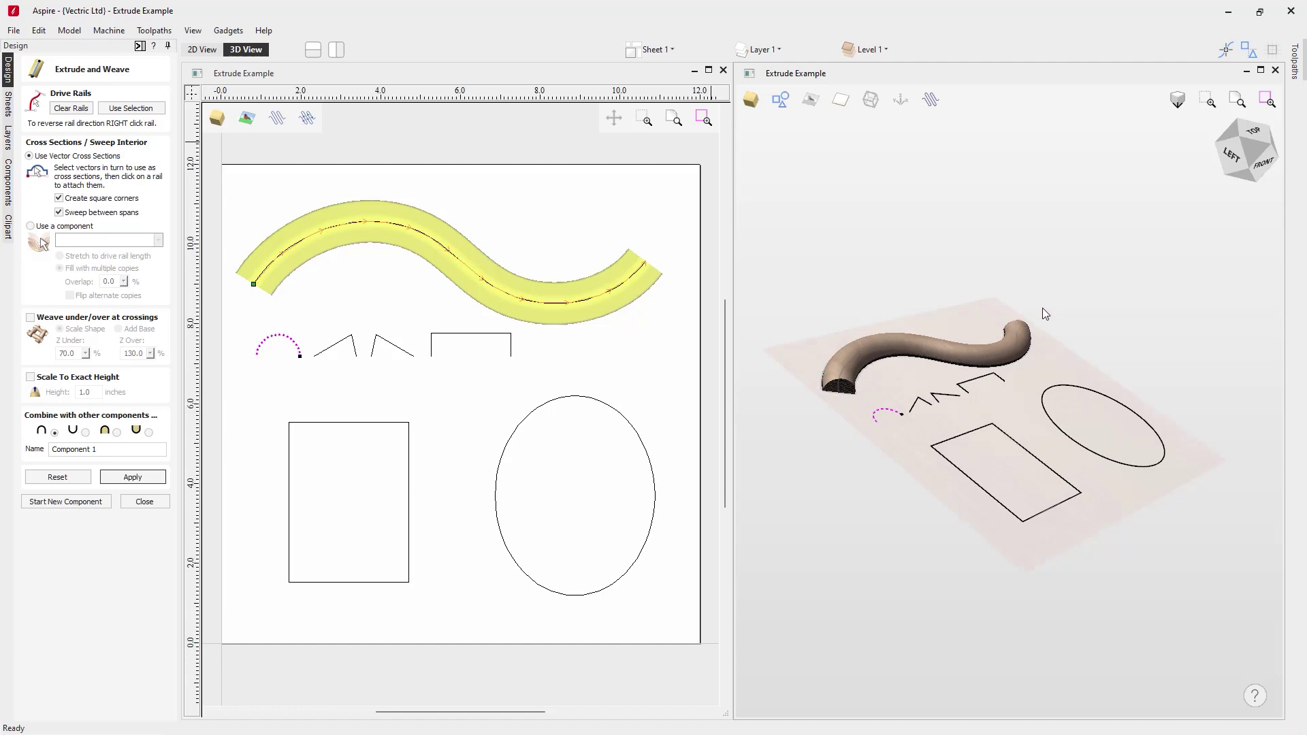
pyautogui.click(1255, 133)
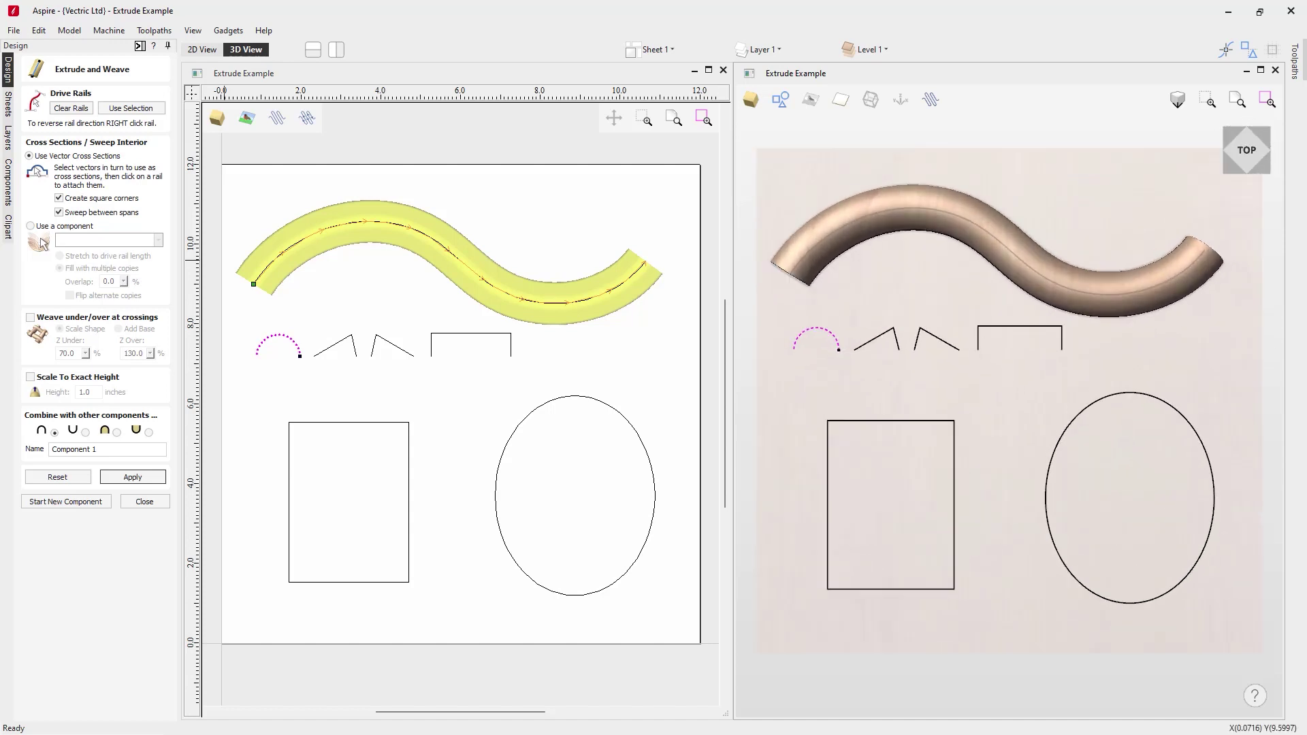
pyautogui.click(145, 502)
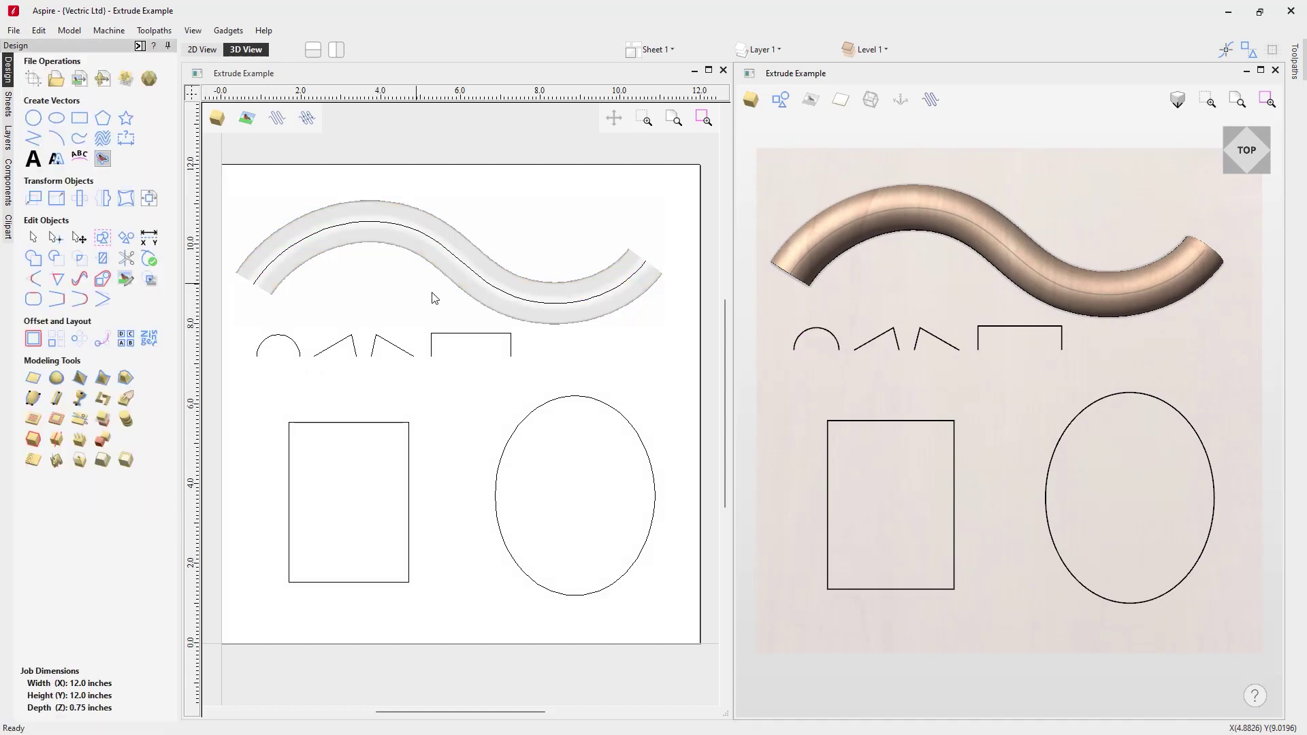
# - Move the extruded wavy component below its curve, then delete it from Level 1
pyautogui.click(844, 210)
pyautogui.moveTo(869, 211); pyautogui.dragTo(802, 283)
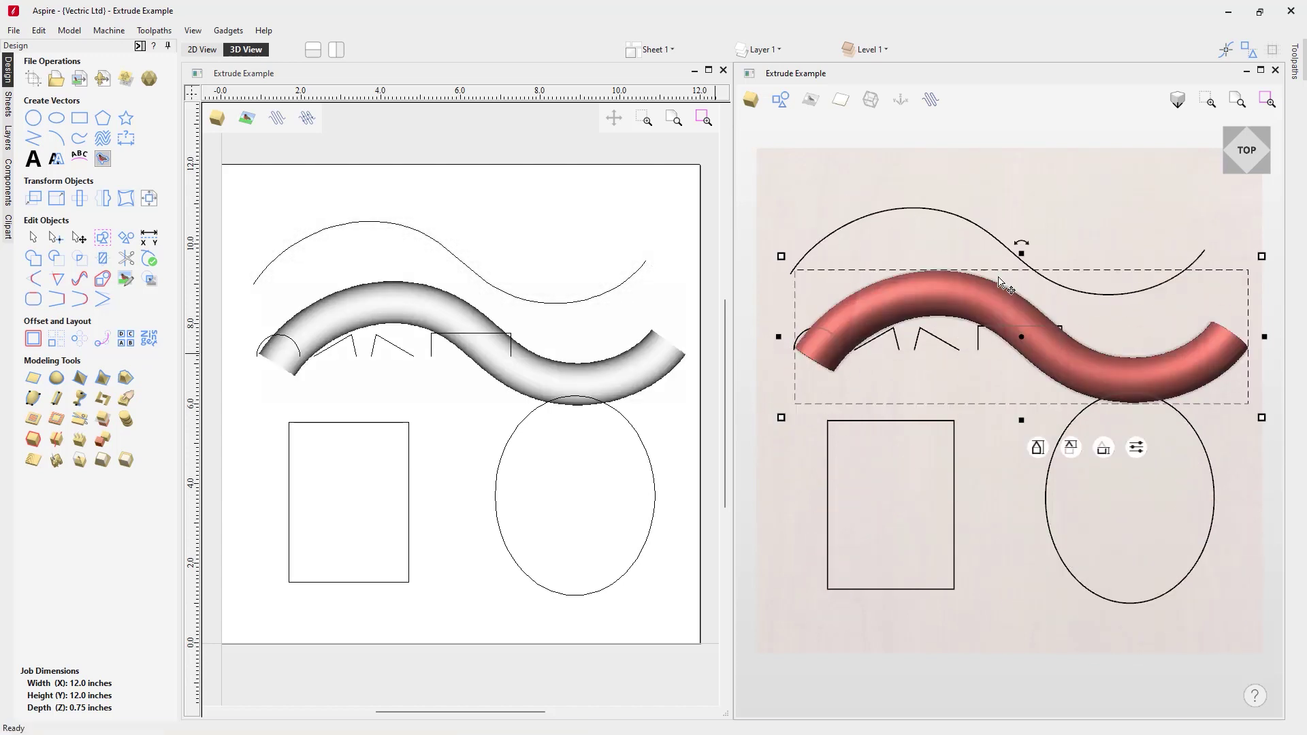
pyautogui.click(887, 50)
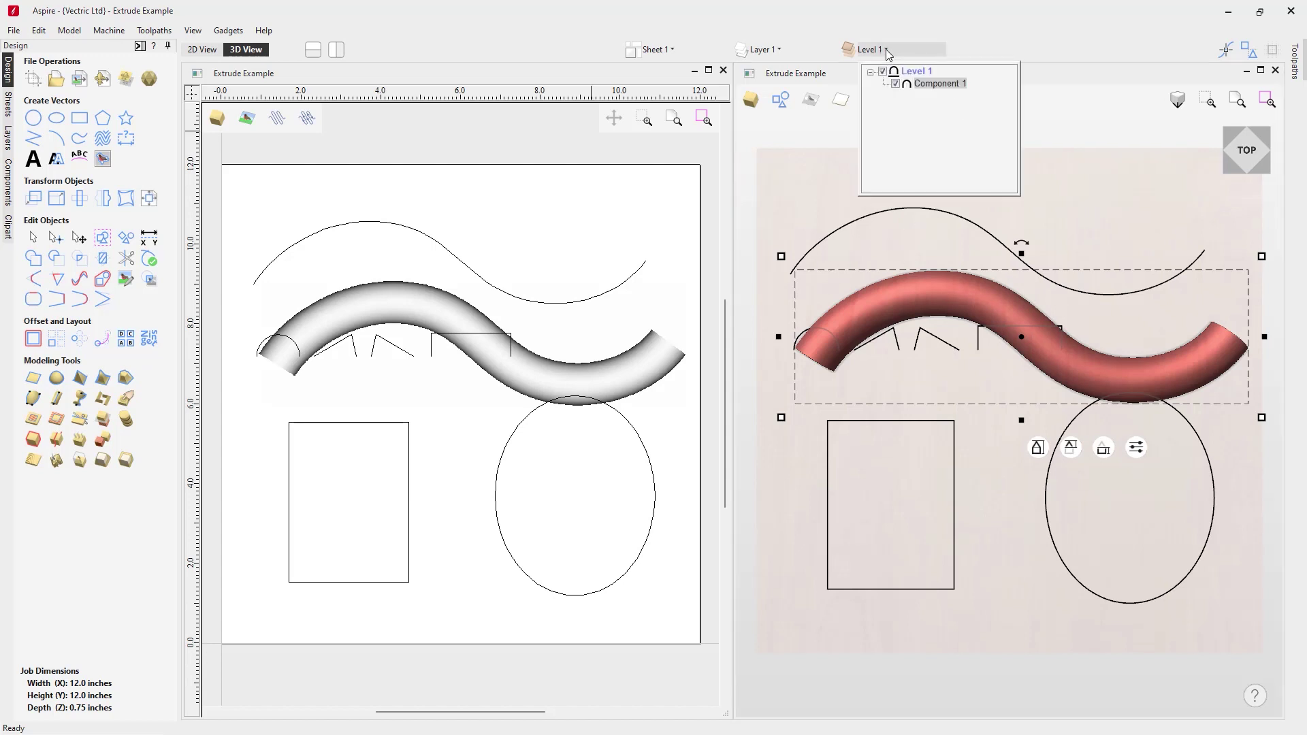
pyautogui.rightClick(939, 84)
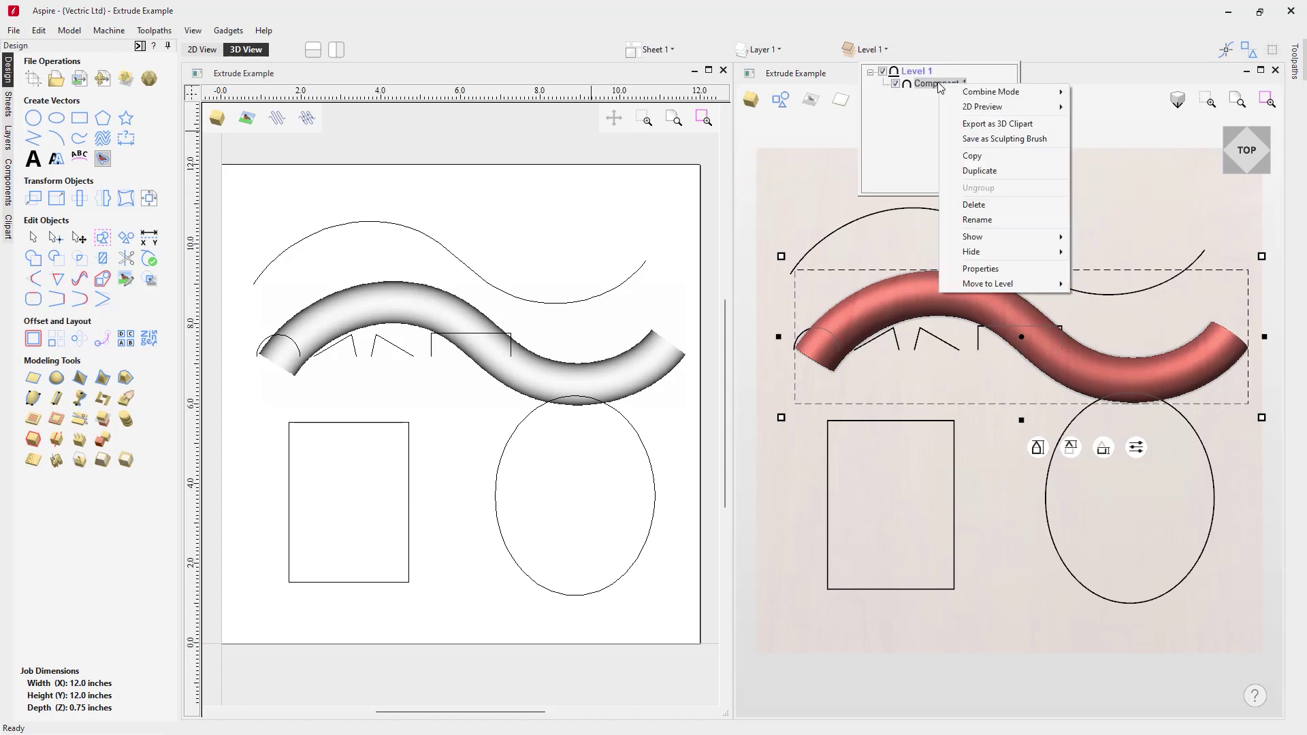
pyautogui.click(994, 216)
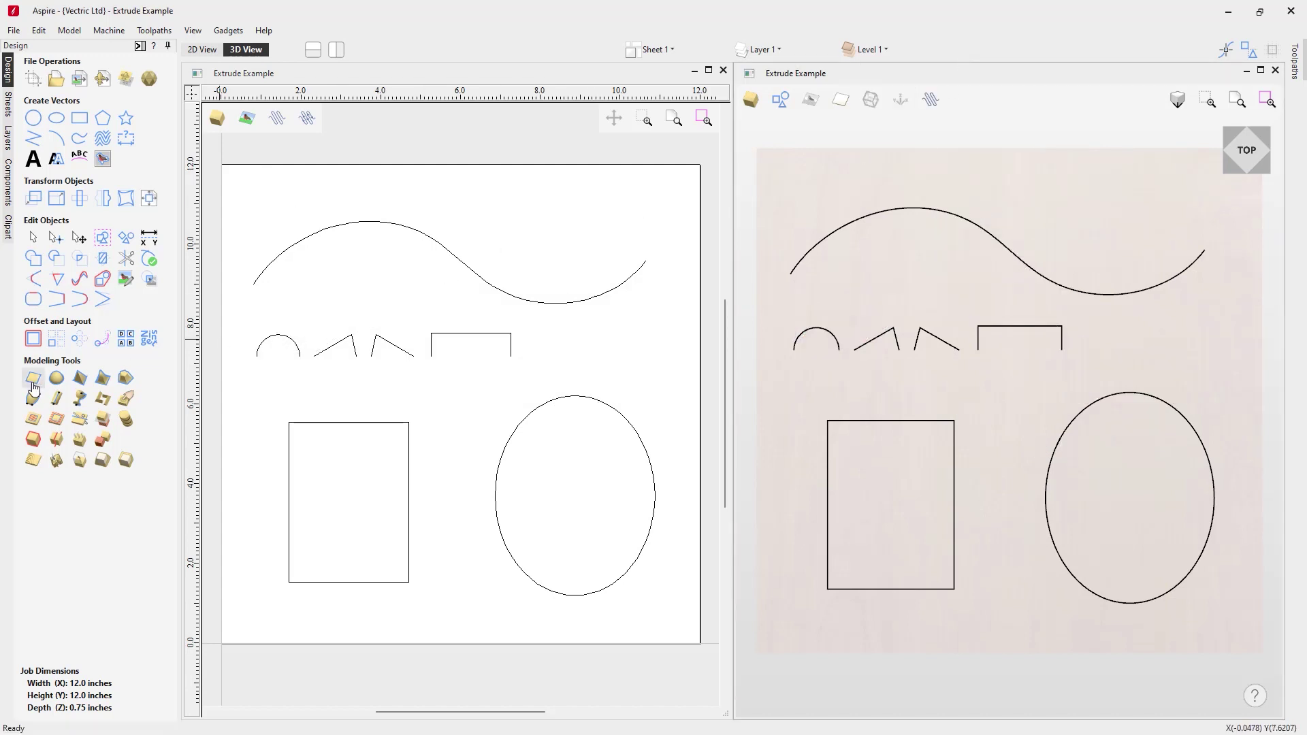
# - Extrude along the wavy rail, with the first triangular profile attached at its start and the mirrored one at its end
pyautogui.click(58, 398)
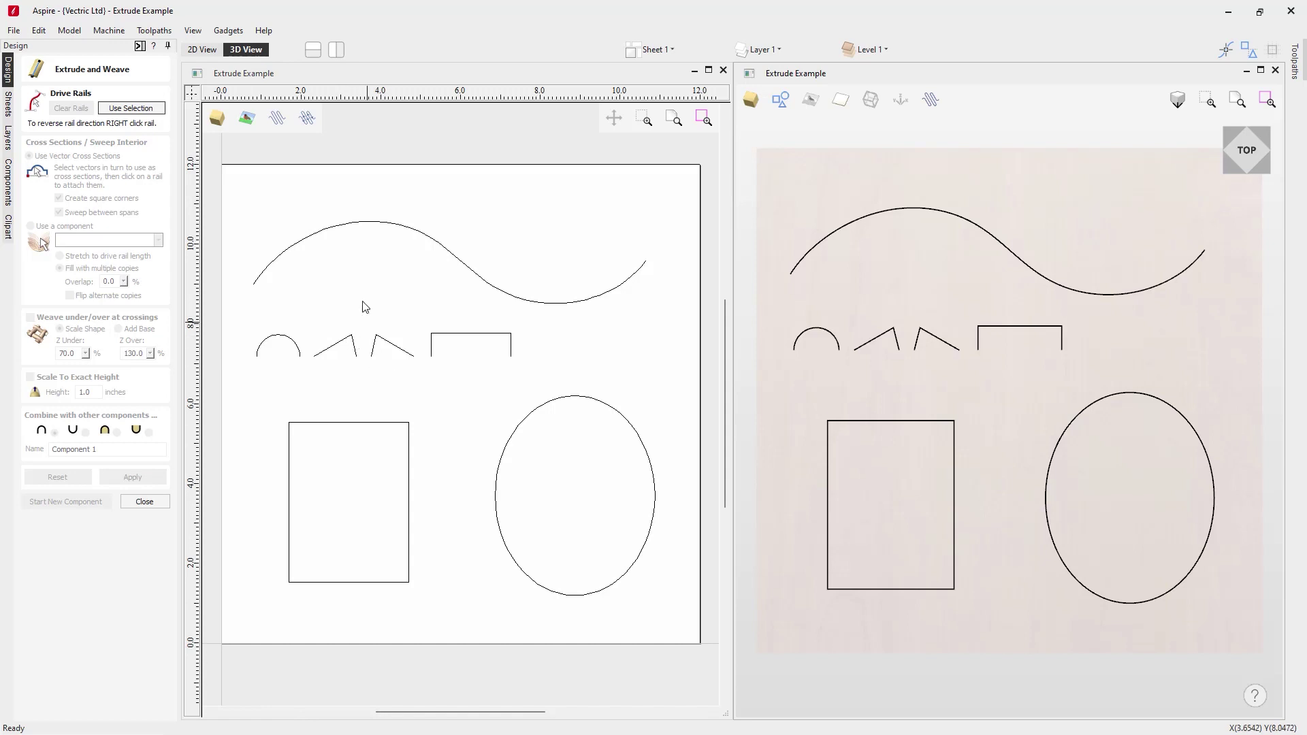
pyautogui.click(357, 224)
pyautogui.click(131, 108)
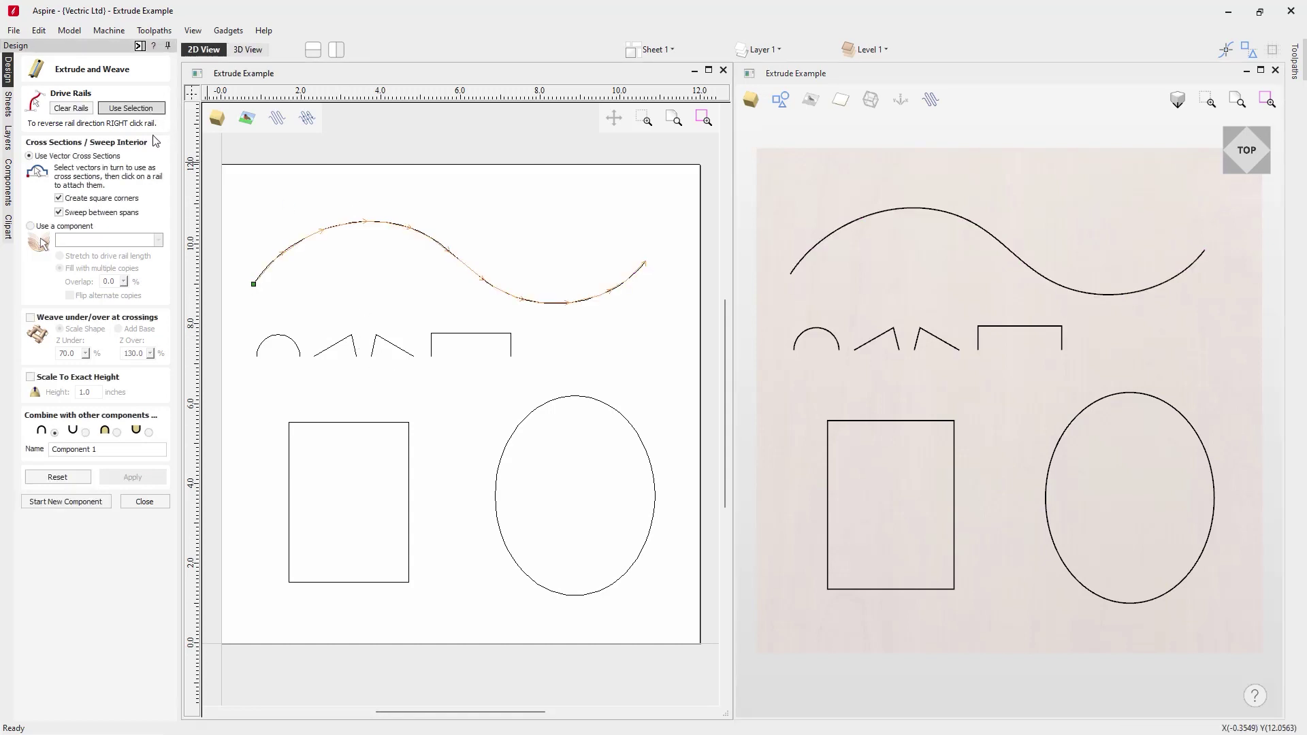
pyautogui.click(333, 346)
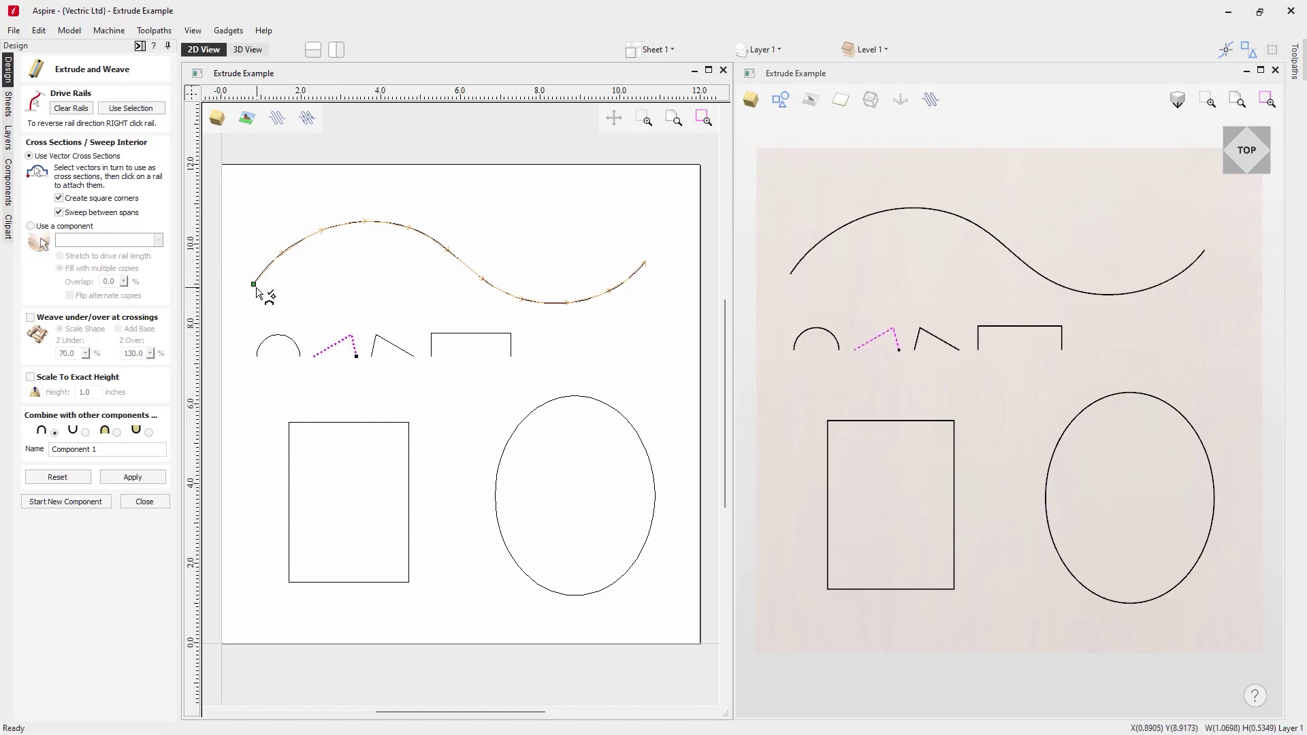
pyautogui.click(254, 285)
pyautogui.click(393, 346)
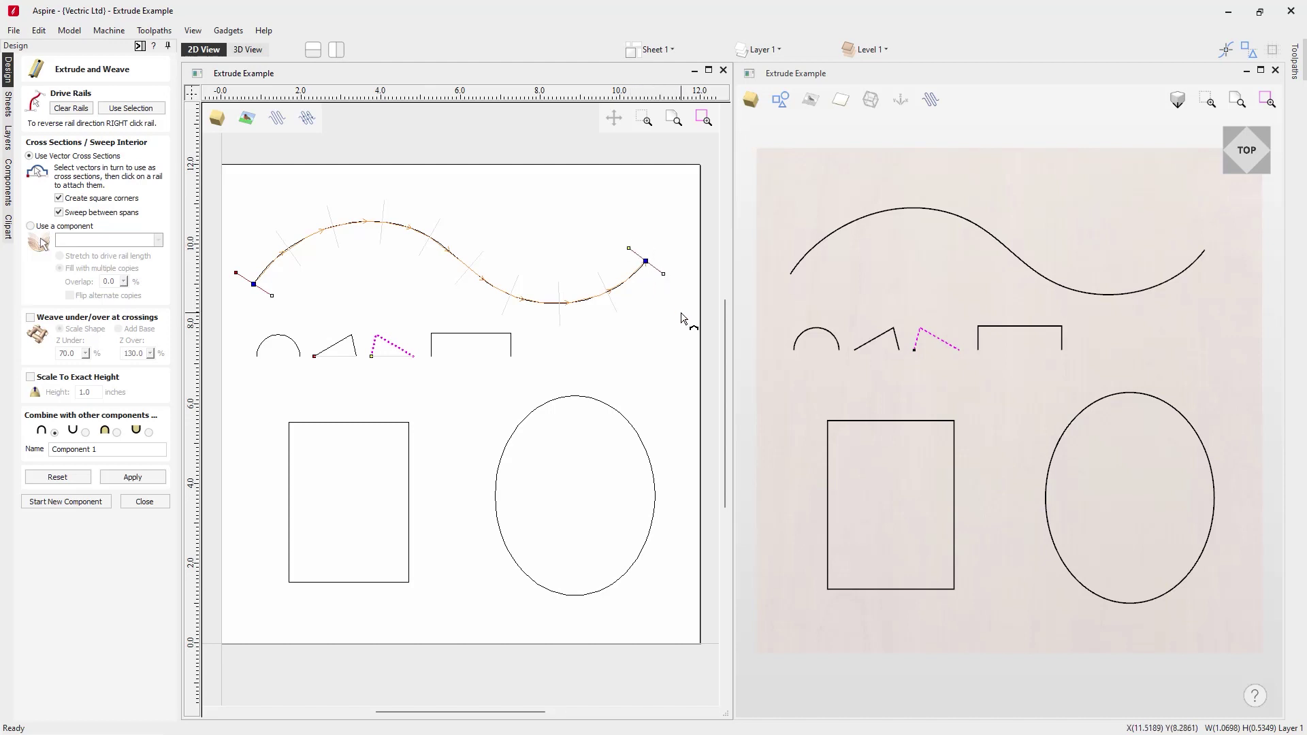
pyautogui.click(139, 480)
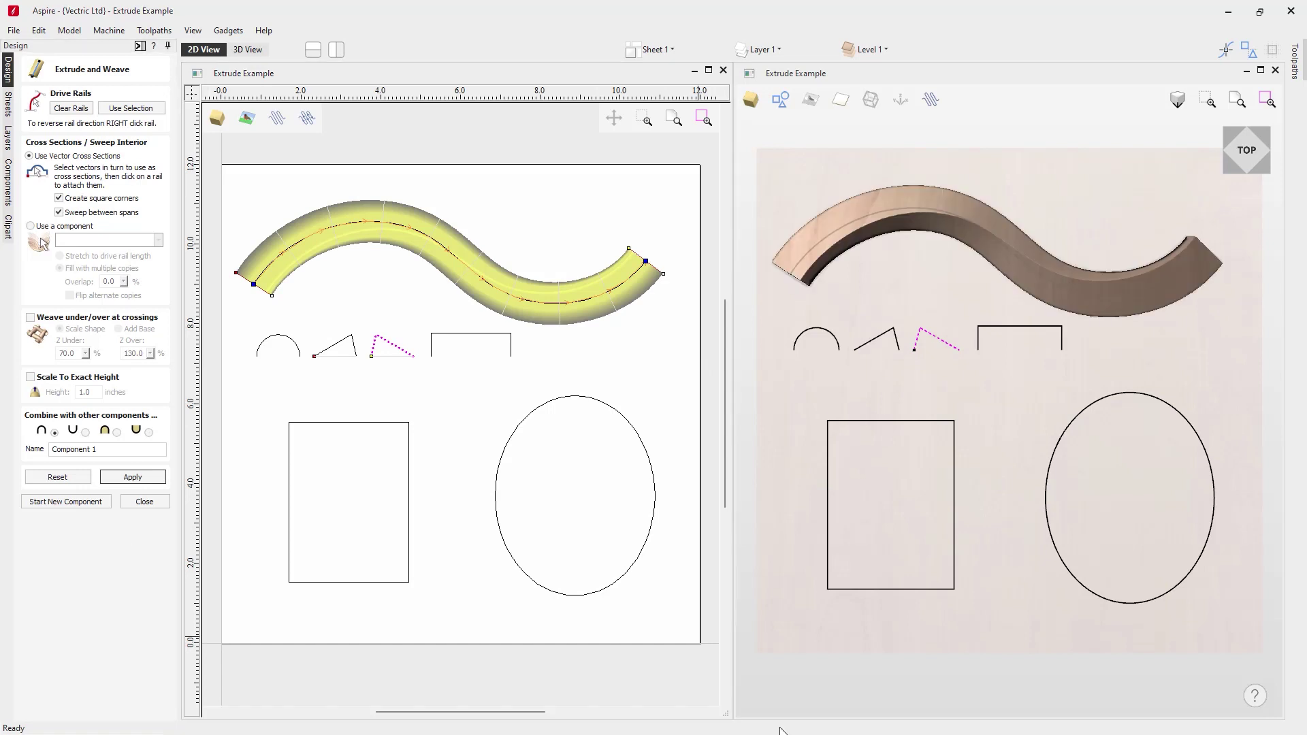
pyautogui.moveTo(928, 652); pyautogui.dragTo(1006, 497)
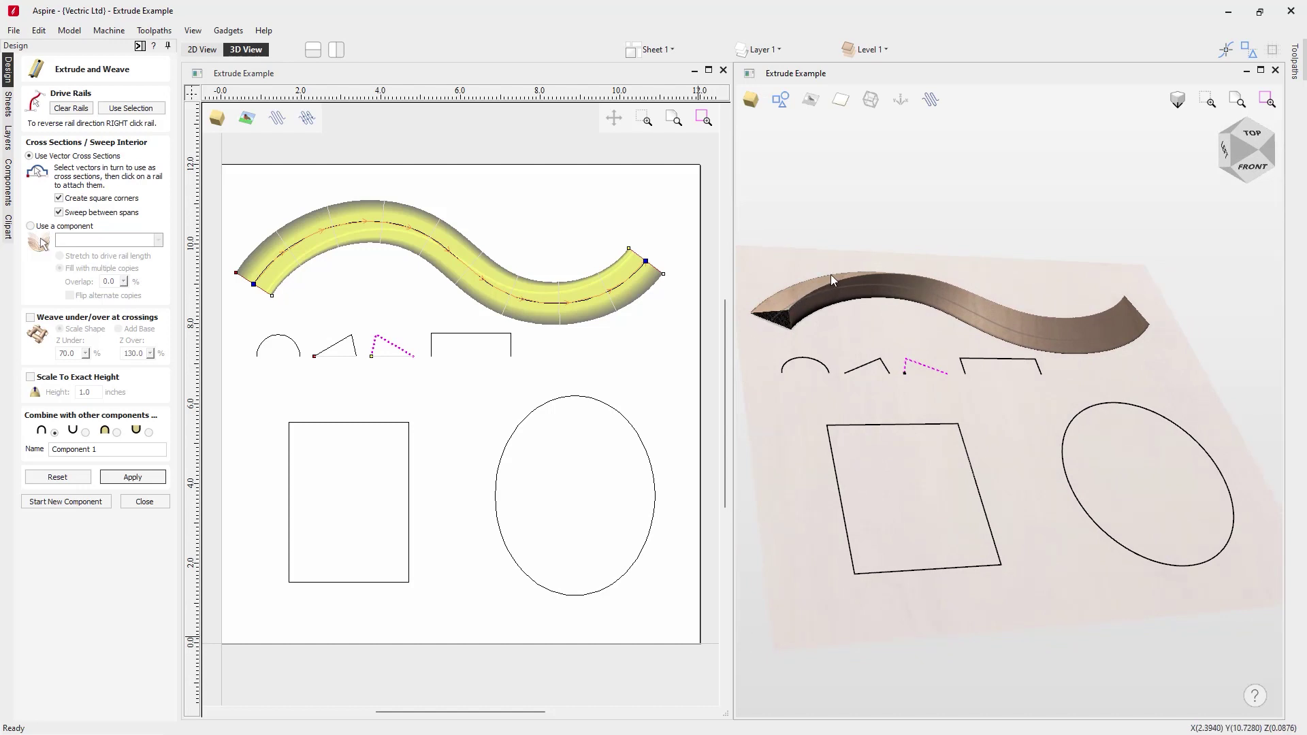
pyautogui.moveTo(1171, 383); pyautogui.dragTo(992, 440)
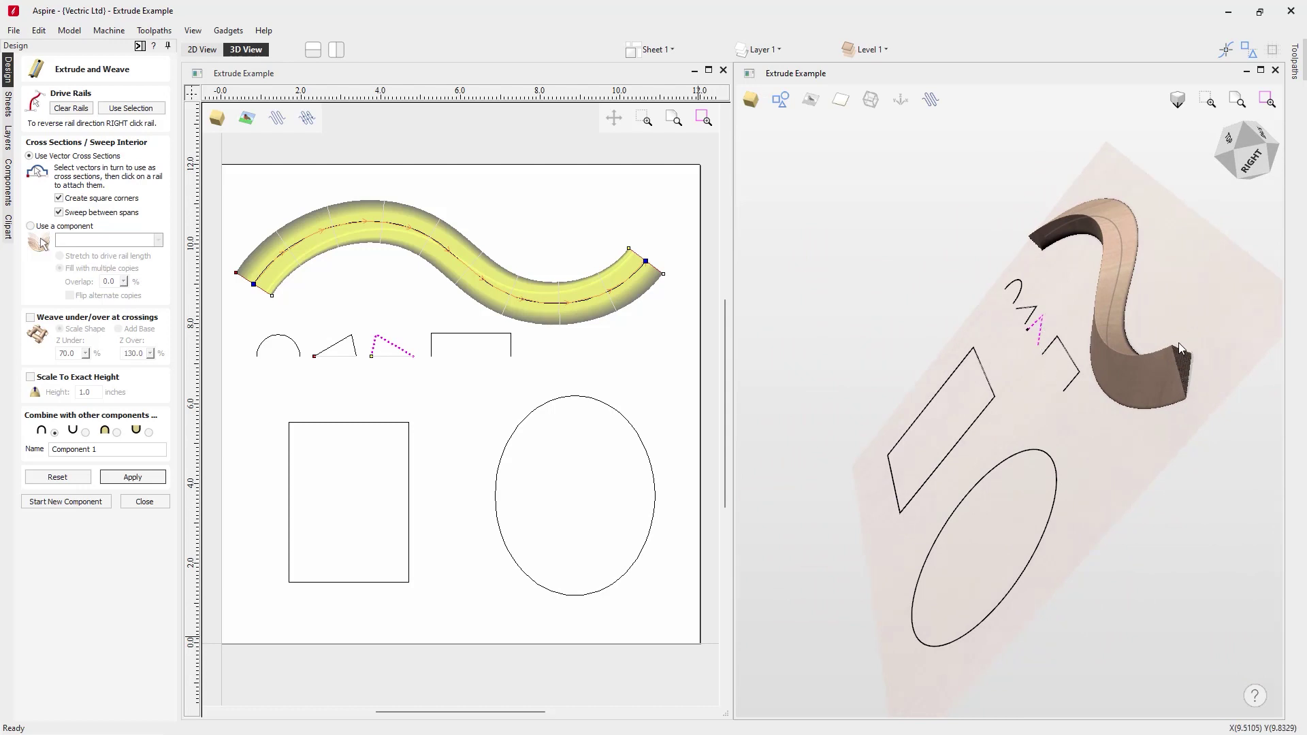
pyautogui.moveTo(1066, 381); pyautogui.dragTo(1175, 434)
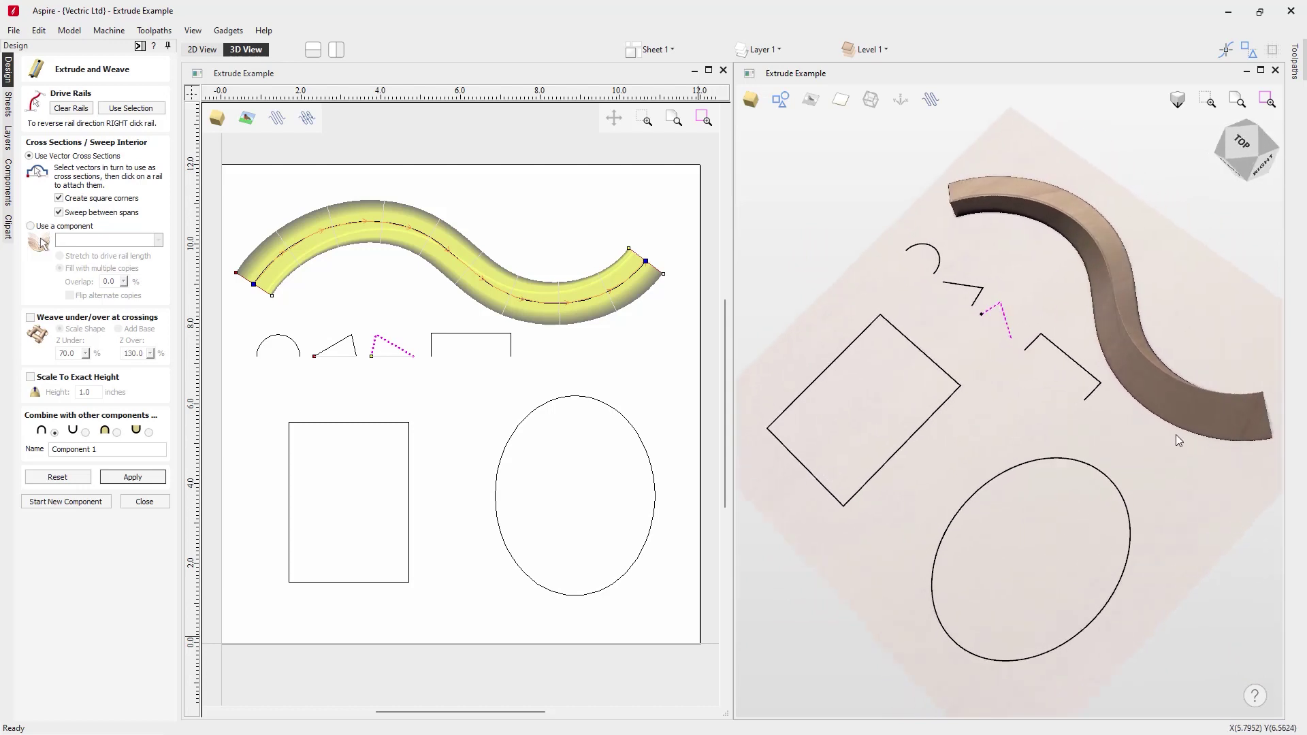
pyautogui.click(1235, 146)
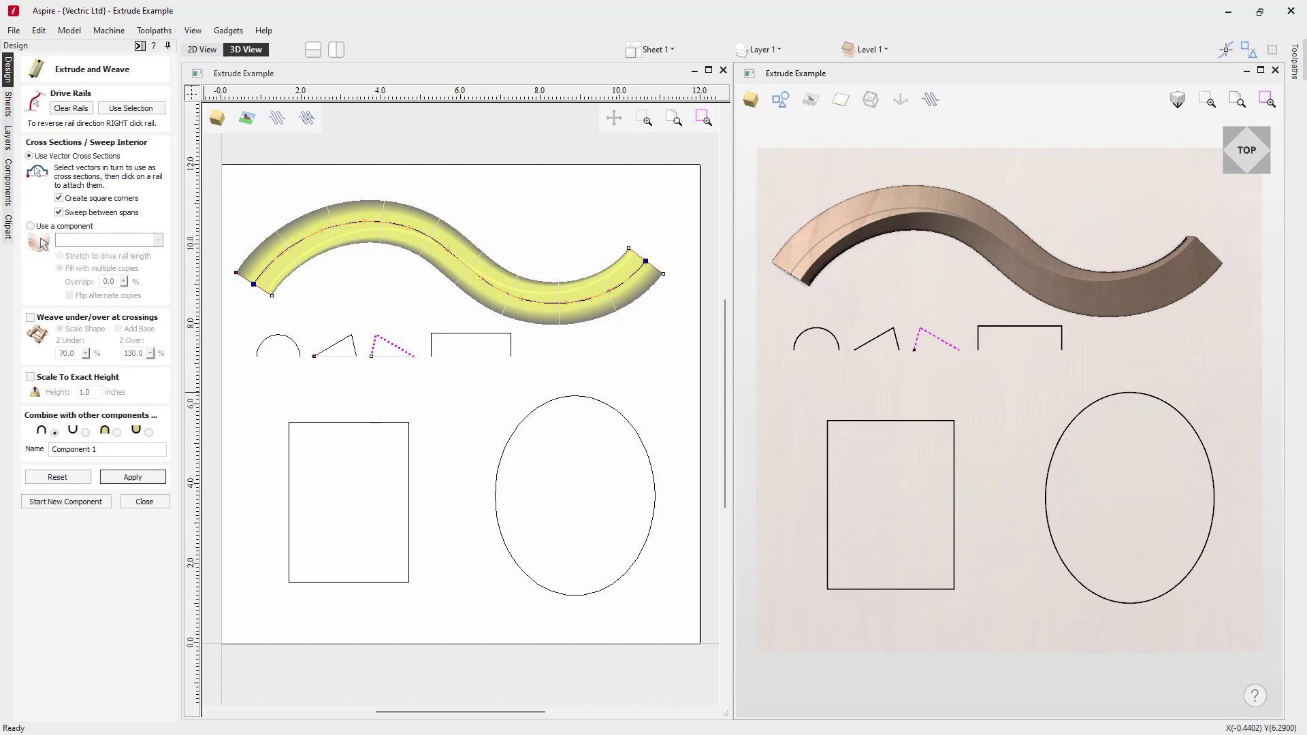
# - Recompute the extrusion with Sweep between spans off, then again with the option back on
pyautogui.click(68, 216)
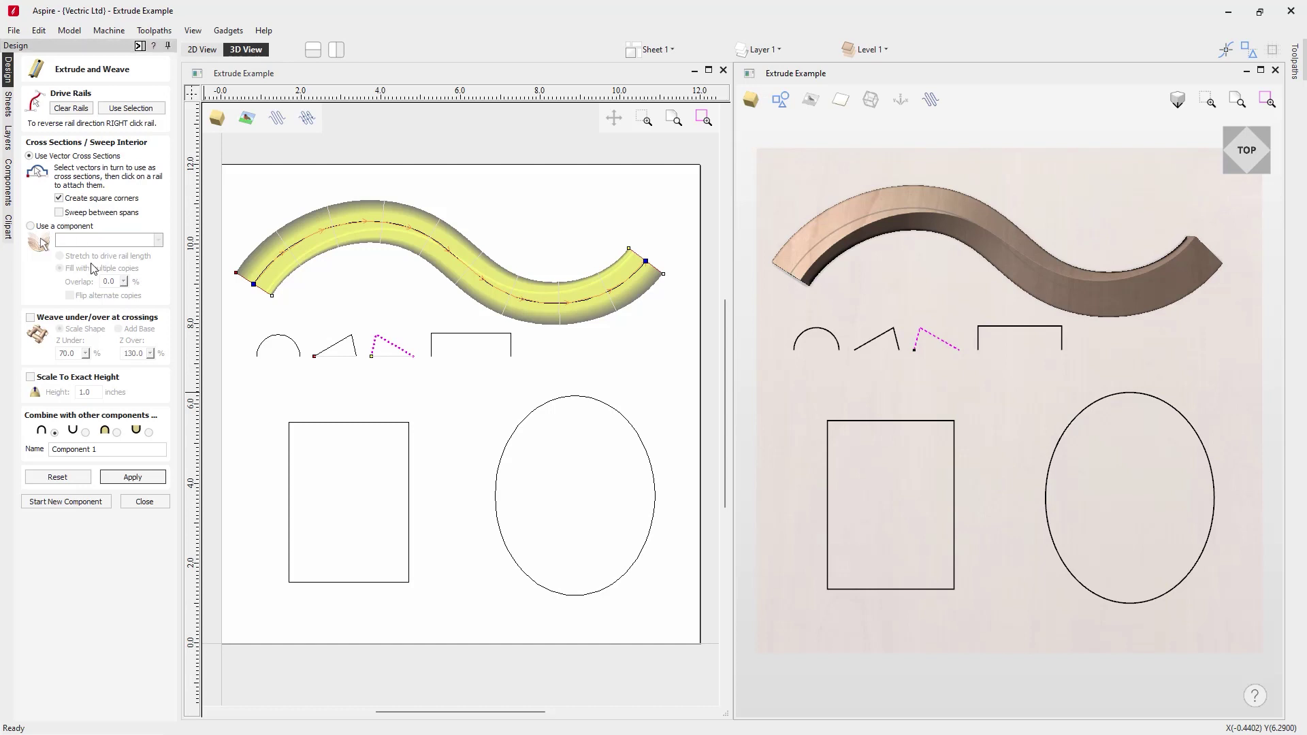
pyautogui.click(138, 480)
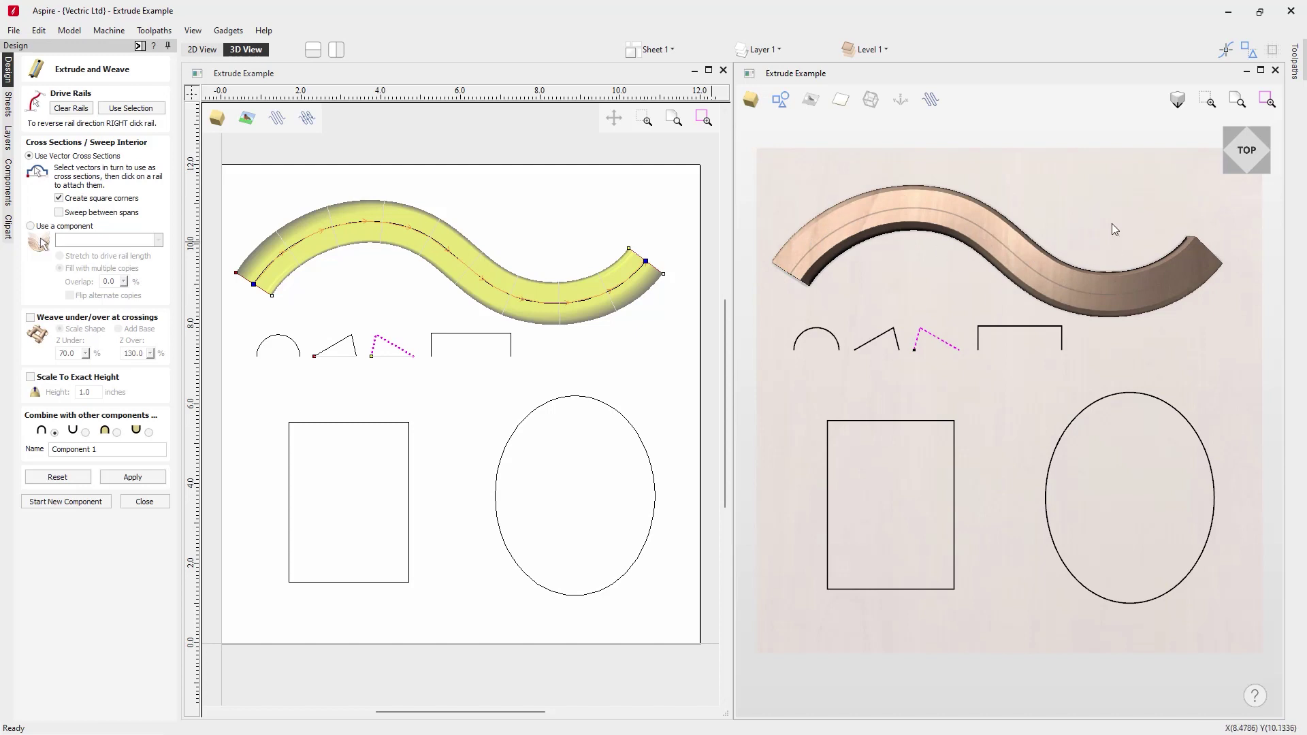
pyautogui.click(60, 212)
pyautogui.click(156, 479)
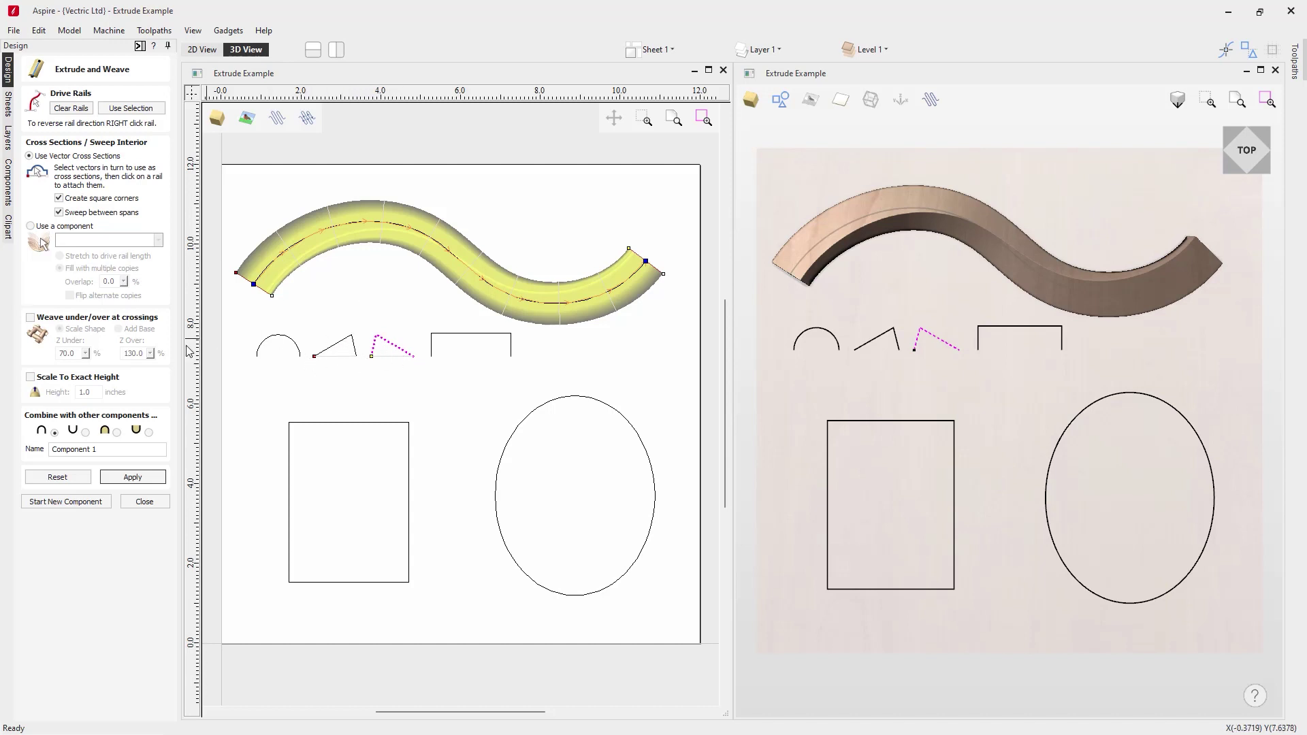
# - Reset the extrusion of the wavy rail and leave Extrude and Weave
pyautogui.click(79, 479)
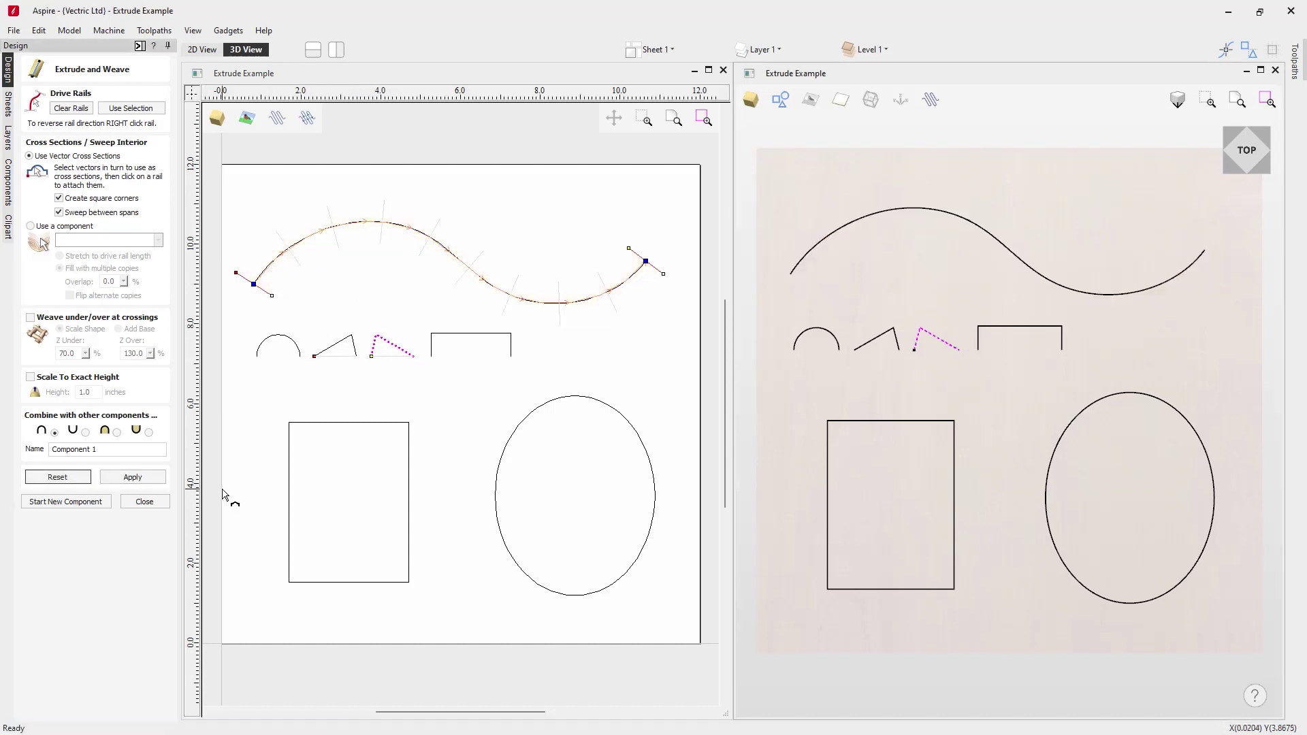
pyautogui.click(142, 503)
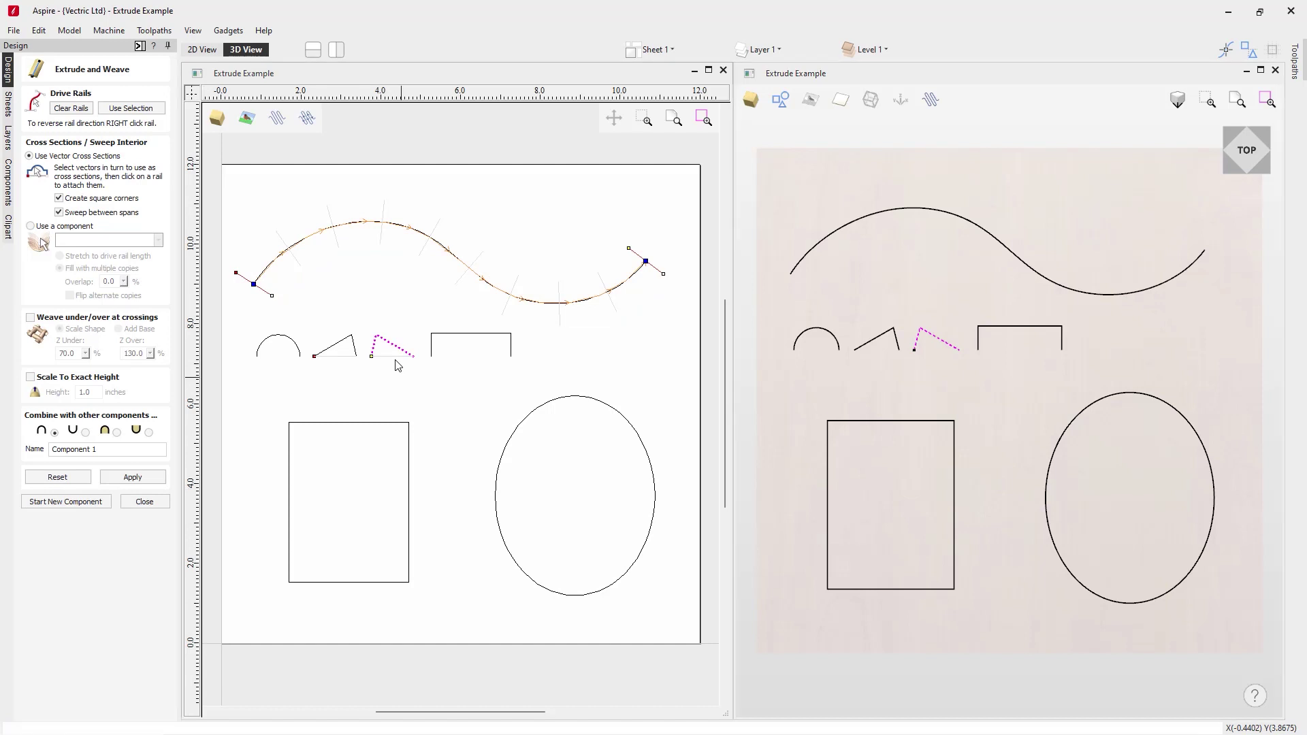
# - Insert a node partway along the long sloping edge of the second triangular profile in node edit mode
pyautogui.click(395, 349)
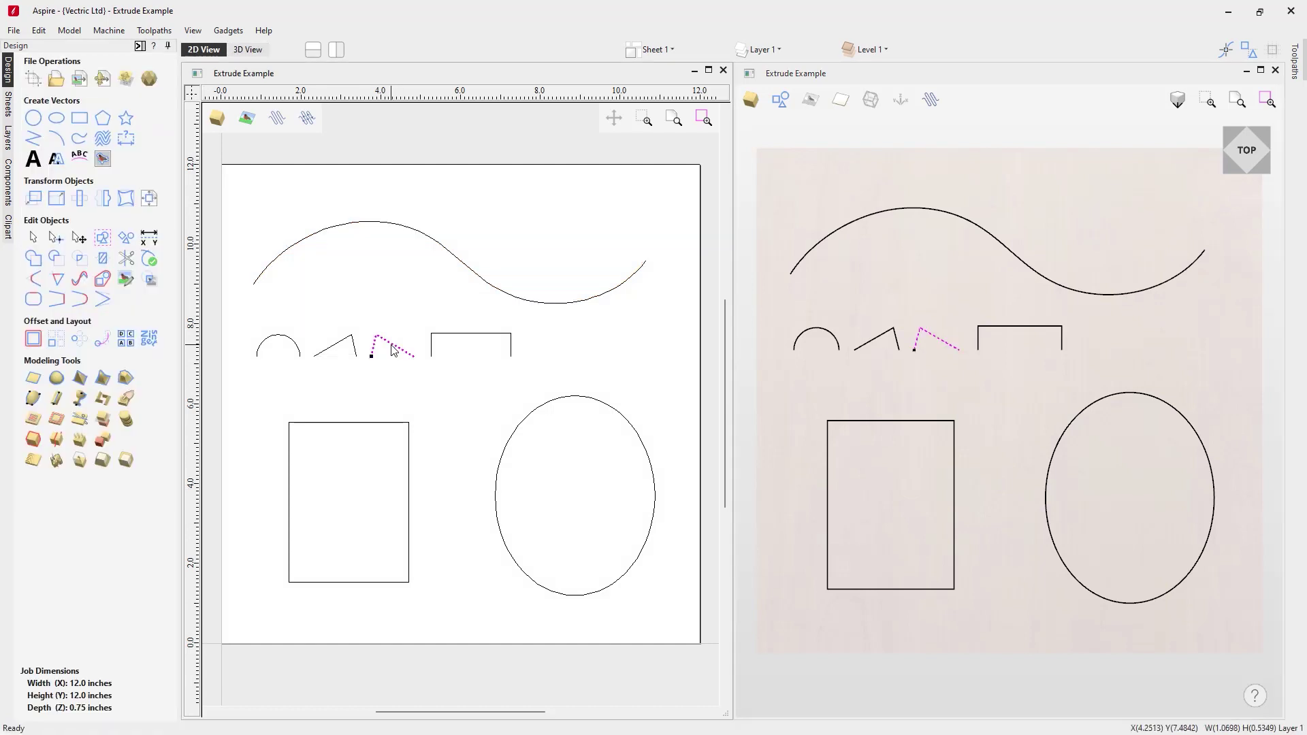
pyautogui.press('n')
pyautogui.scroll(3, 394, 349)
pyautogui.rightClick(386, 339)
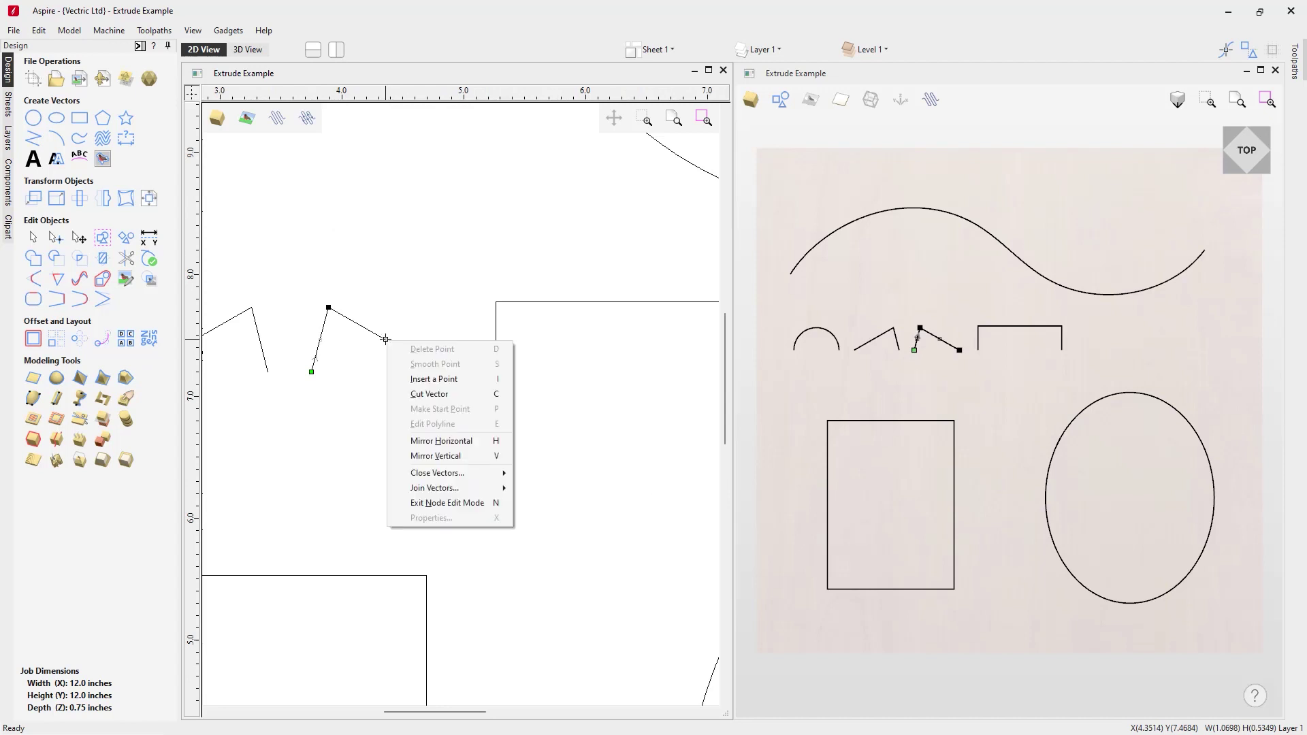
pyautogui.click(446, 380)
pyautogui.scroll(-1, 449, 435)
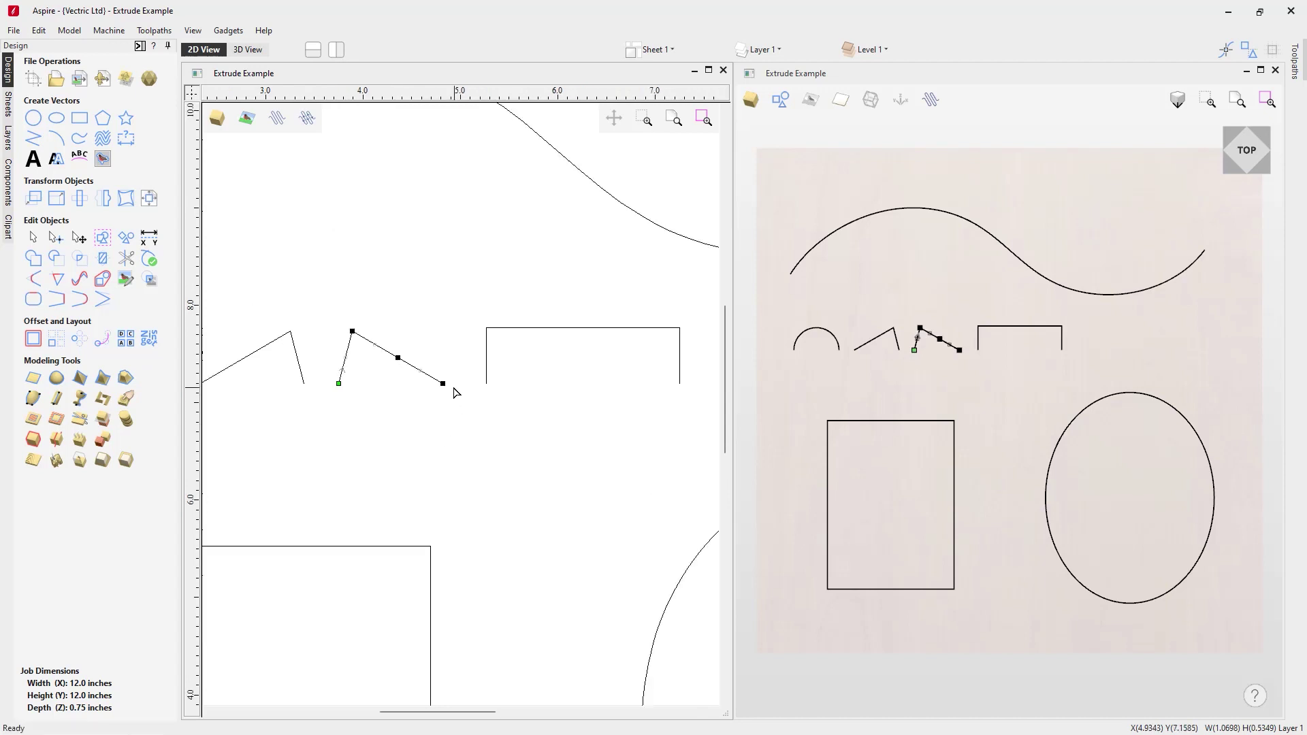
# - Finish node editing the second triangular profile, and set the wavy curve as the drive rail in Extrude and Weave
pyautogui.scroll(-1, 431, 432)
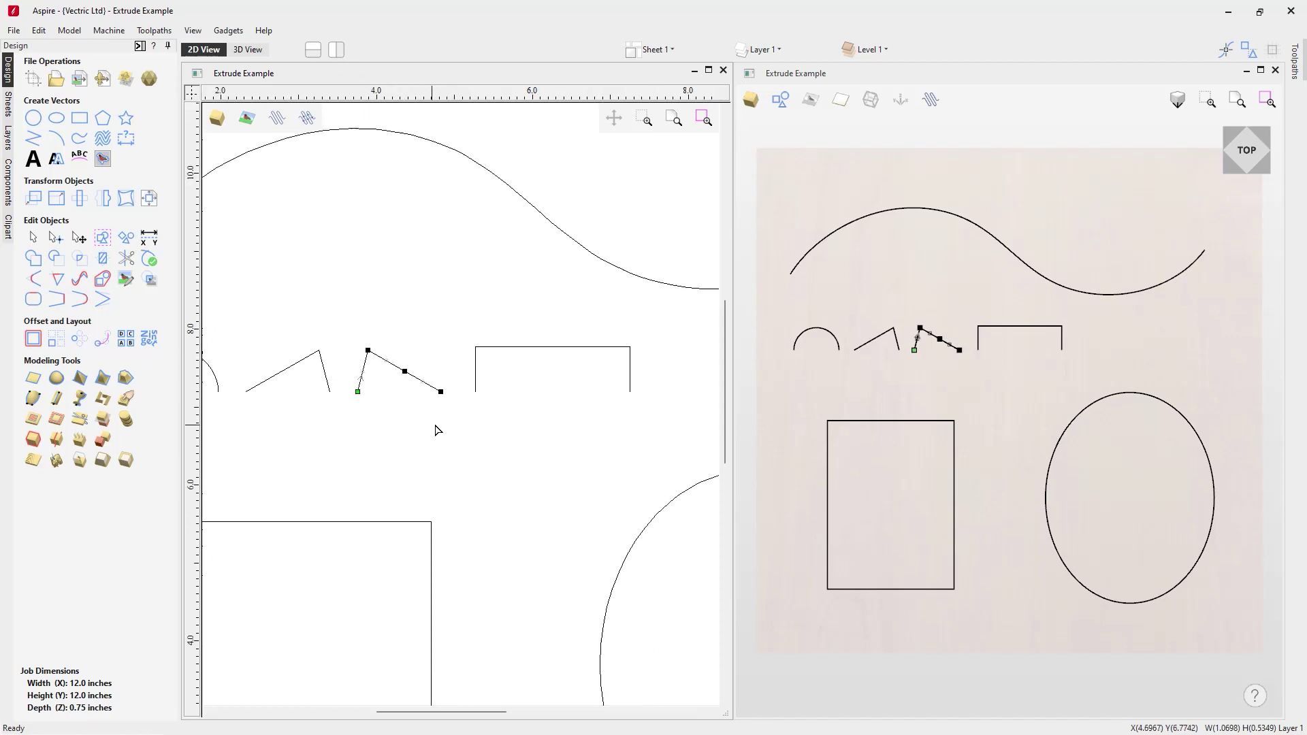
pyautogui.click(326, 378)
pyautogui.click(462, 433)
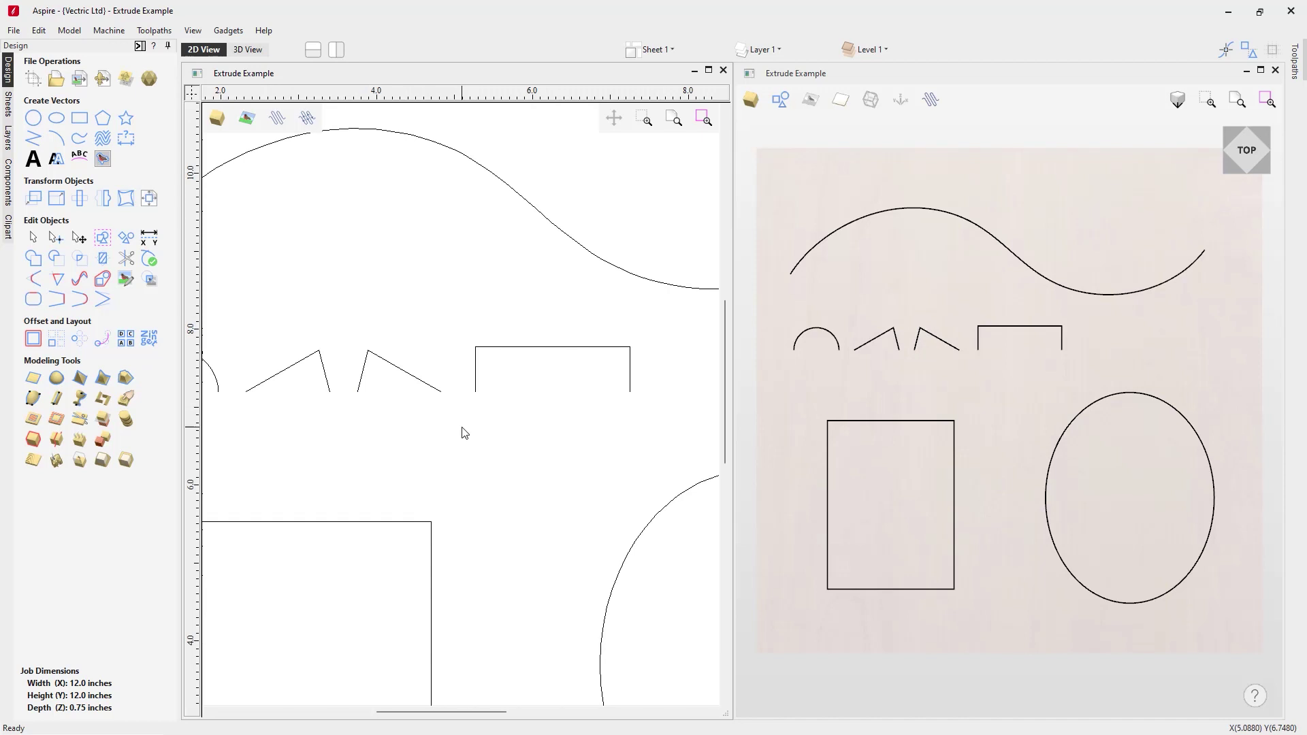
pyautogui.press('F3')
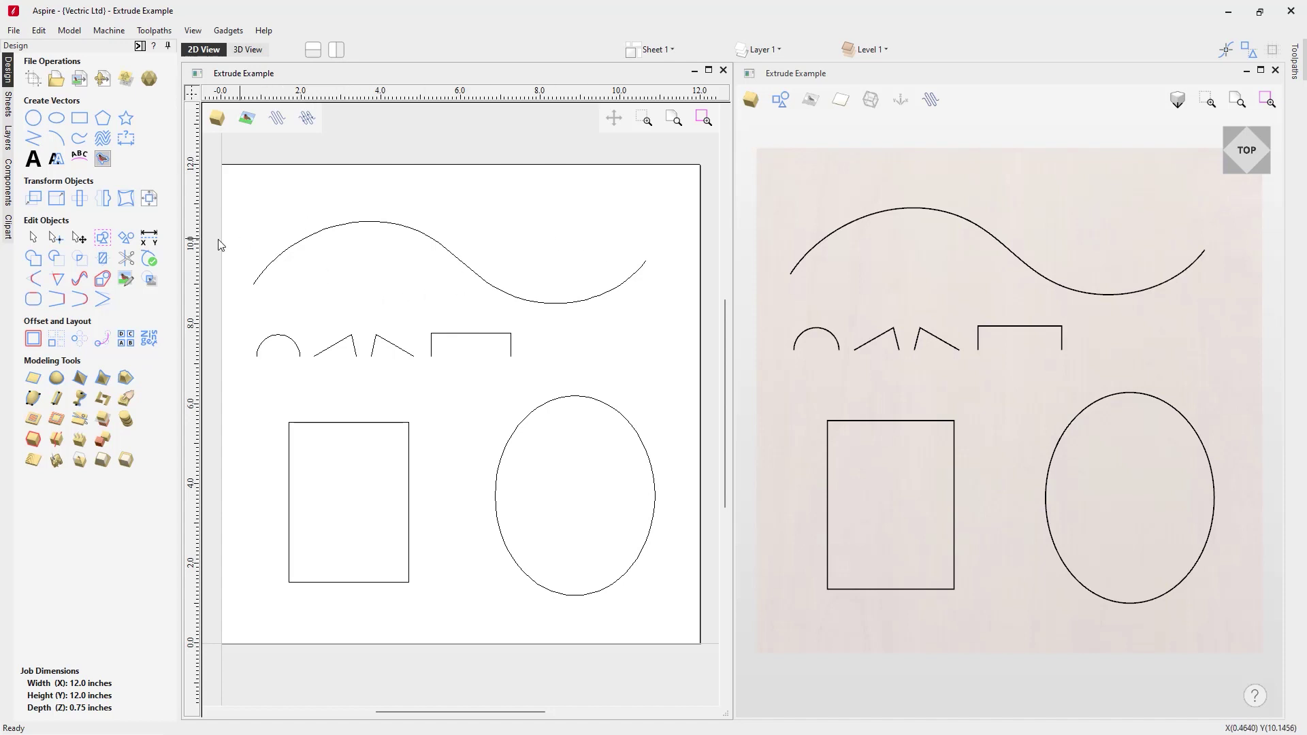
pyautogui.click(62, 406)
pyautogui.click(338, 229)
pyautogui.click(145, 110)
# - Extrude along the wavy rail, with the first triangular profile at its start and the node-edited mirrored triangular profile at its end
pyautogui.click(353, 346)
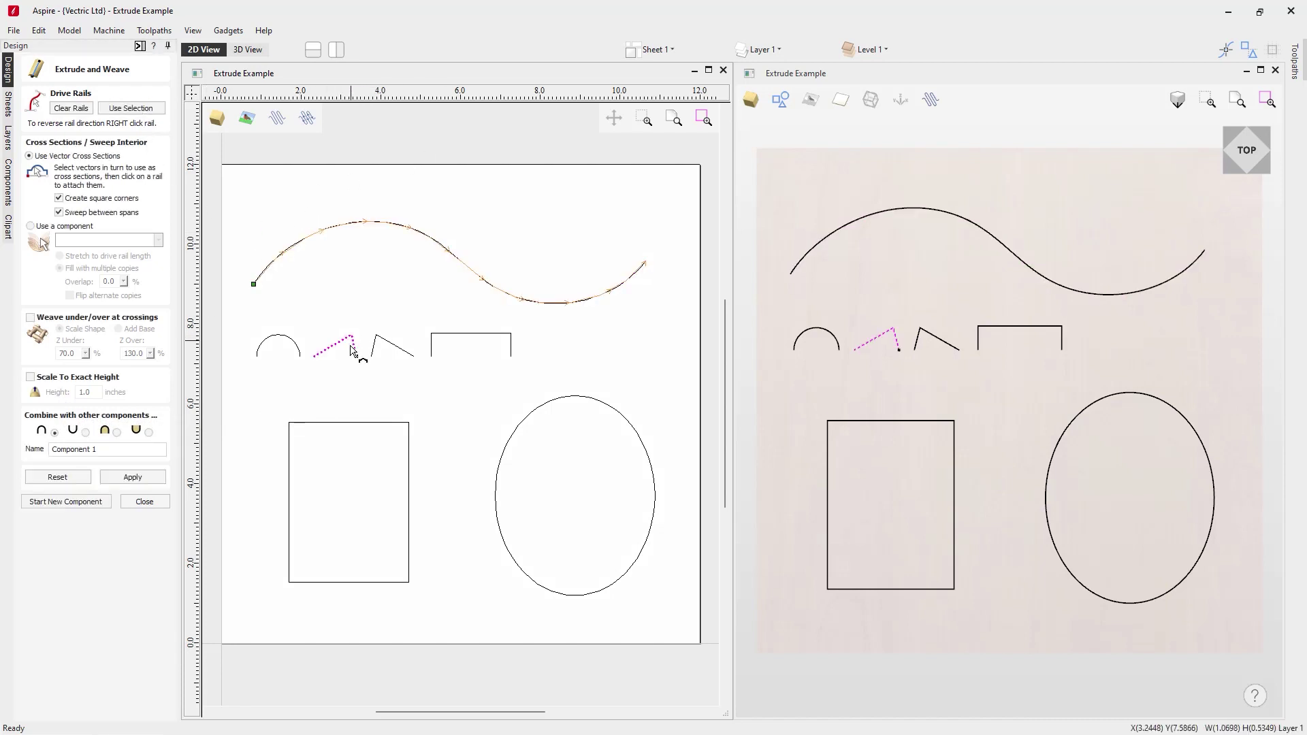
pyautogui.click(256, 284)
pyautogui.click(388, 350)
pyautogui.click(646, 262)
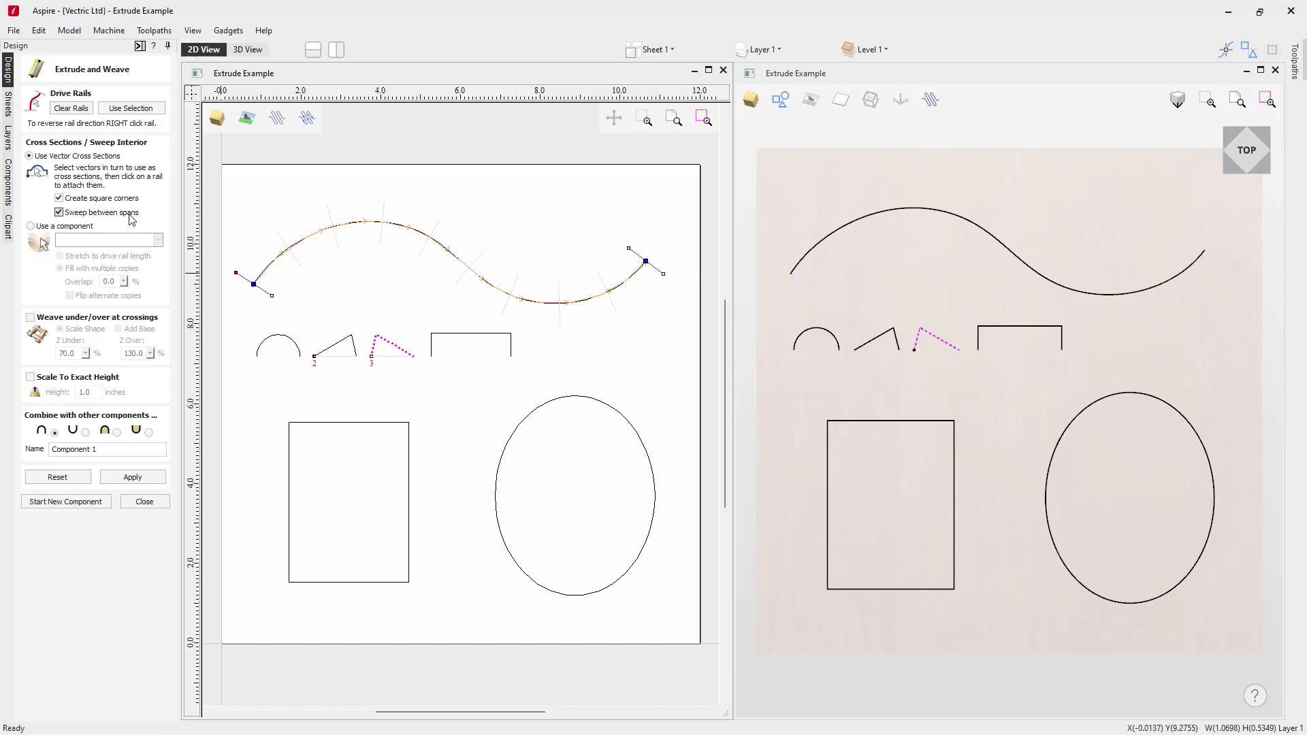
pyautogui.click(144, 479)
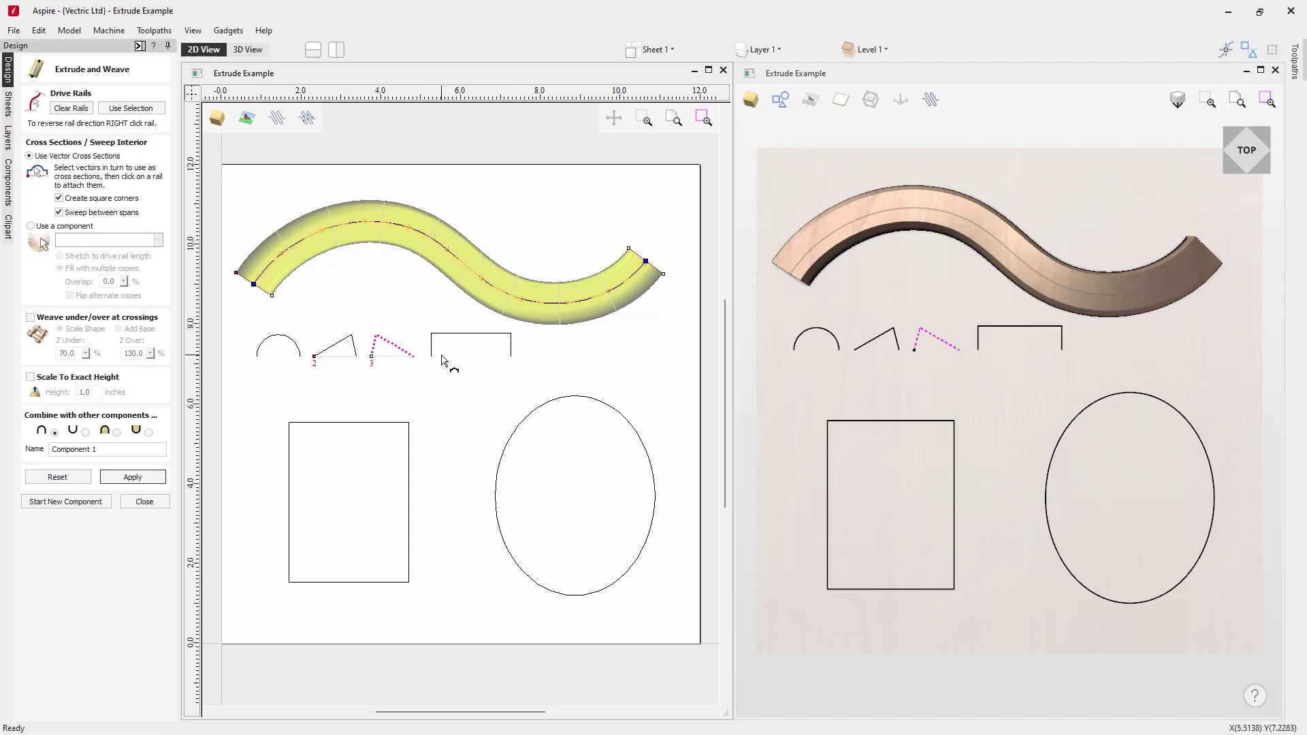
# - Reset the extrusion, replace the cross section at the rail's start with the open rectangular profile, and recompute the extrusion
pyautogui.click(57, 477)
pyautogui.click(461, 335)
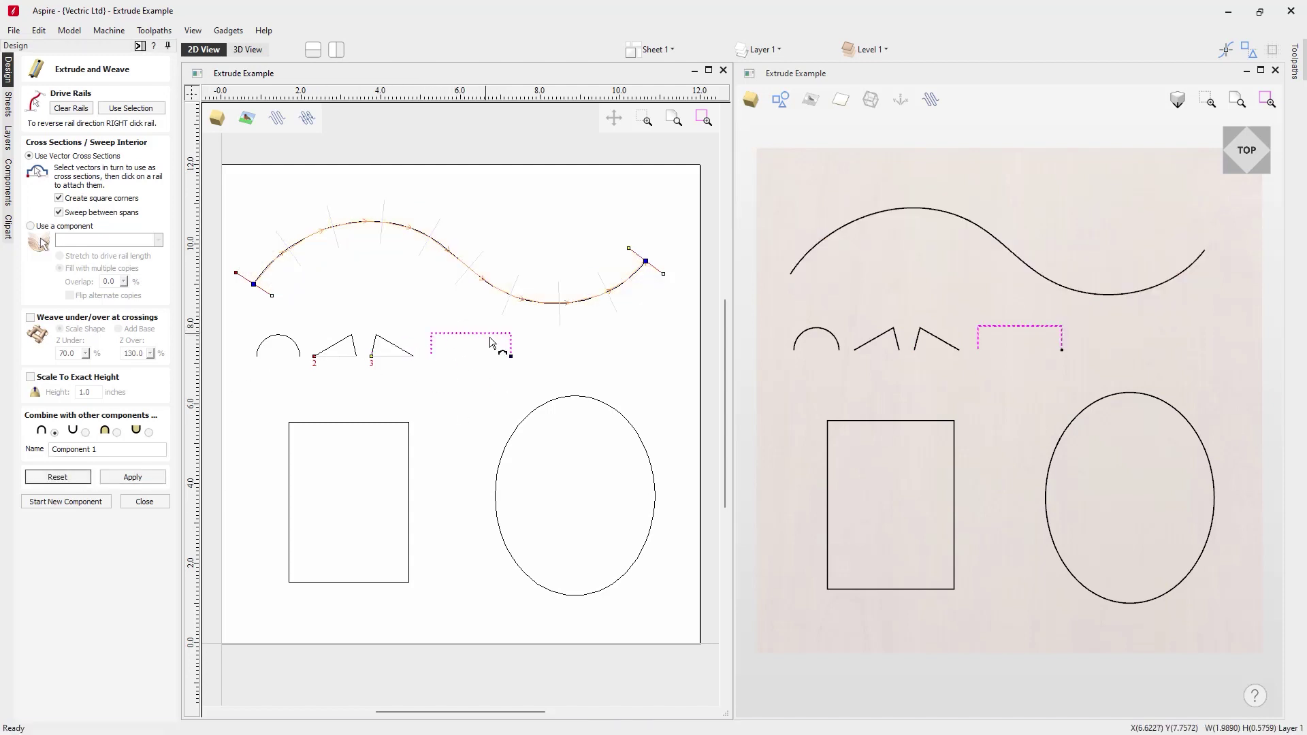
pyautogui.click(254, 286)
pyautogui.click(145, 477)
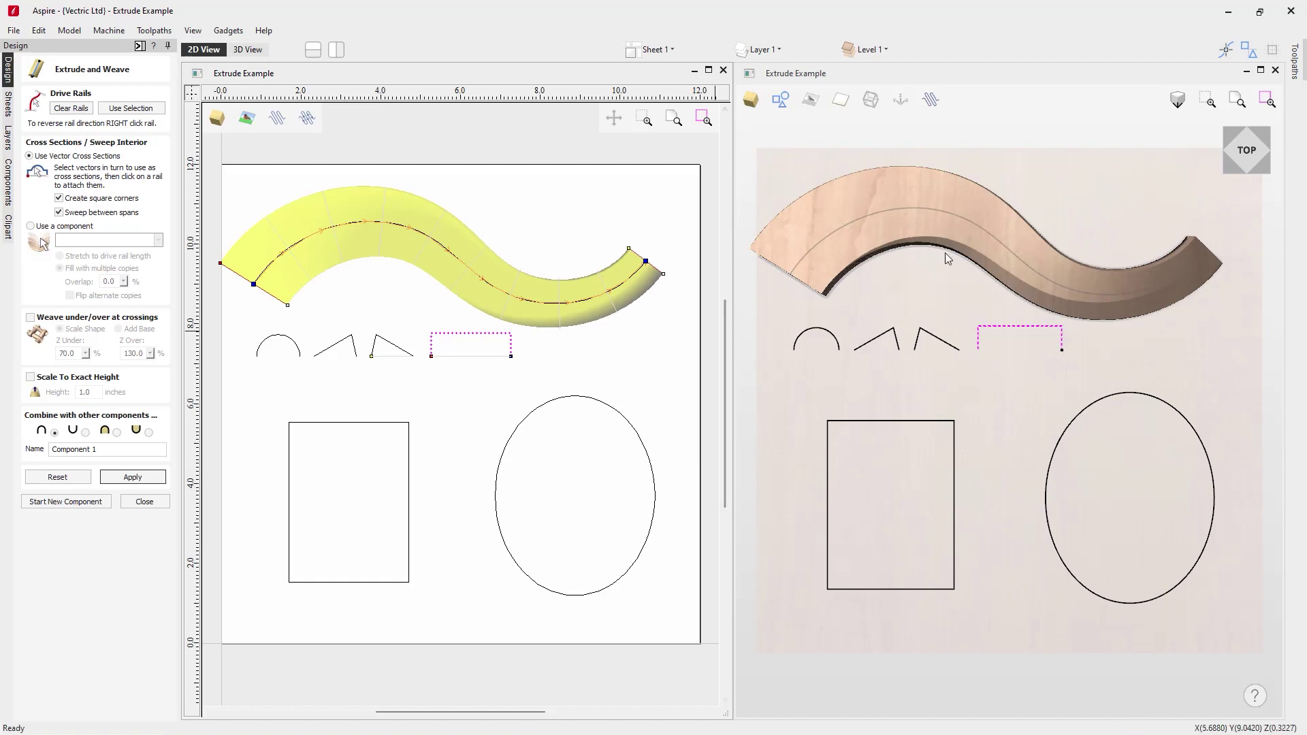
pyautogui.moveTo(978, 550); pyautogui.dragTo(953, 406)
pyautogui.moveTo(803, 422); pyautogui.dragTo(829, 225)
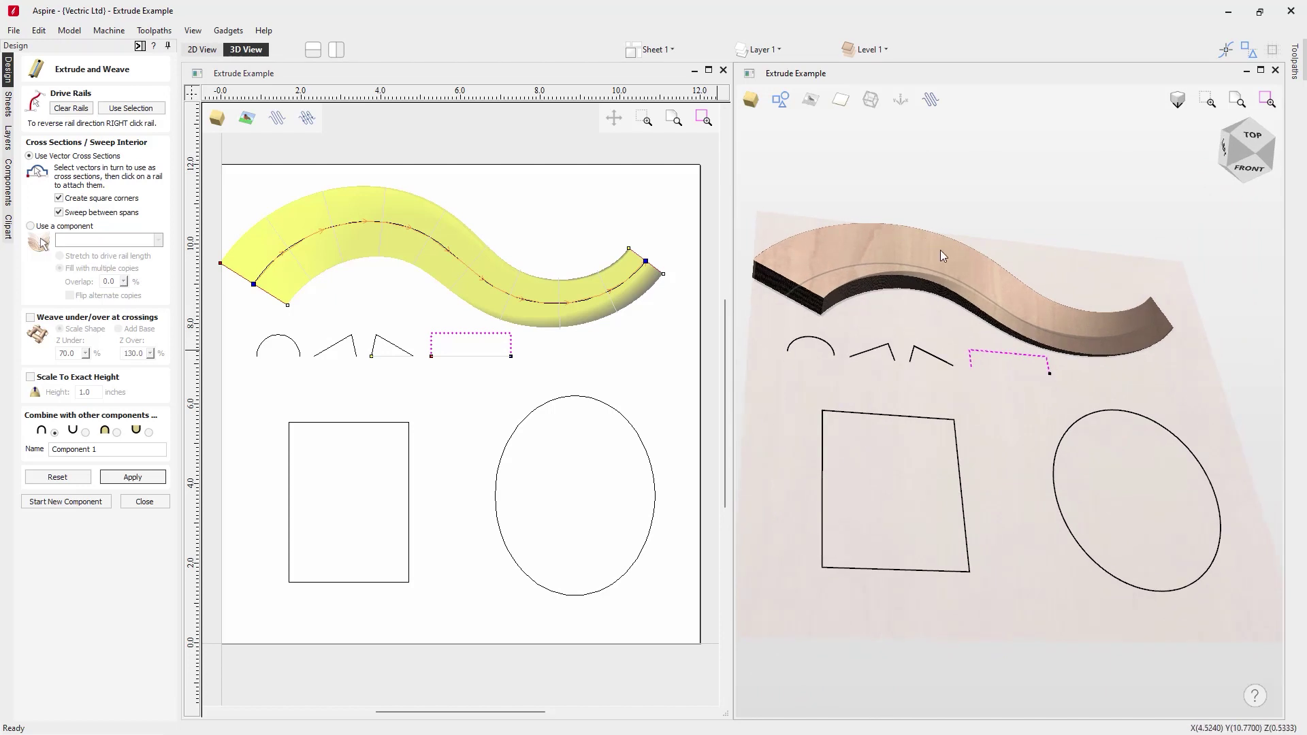
pyautogui.moveTo(1141, 328); pyautogui.dragTo(823, 375)
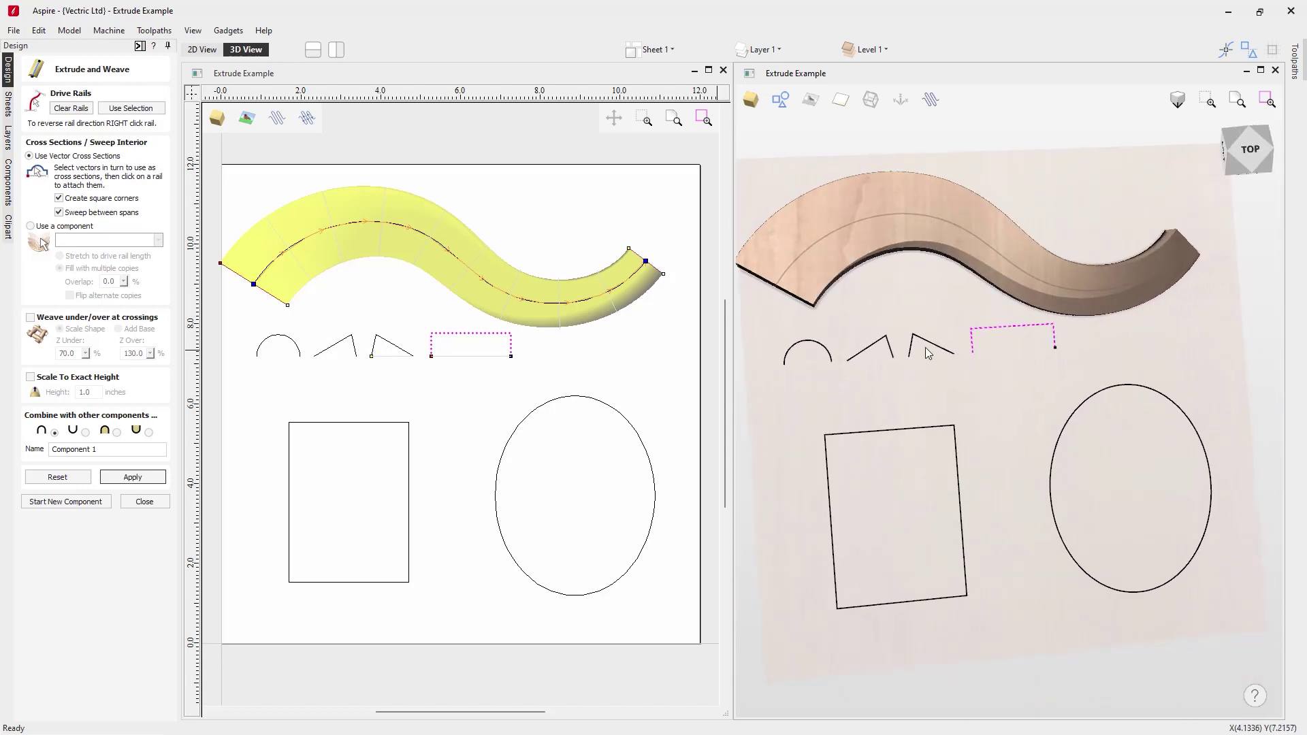
pyautogui.click(1250, 150)
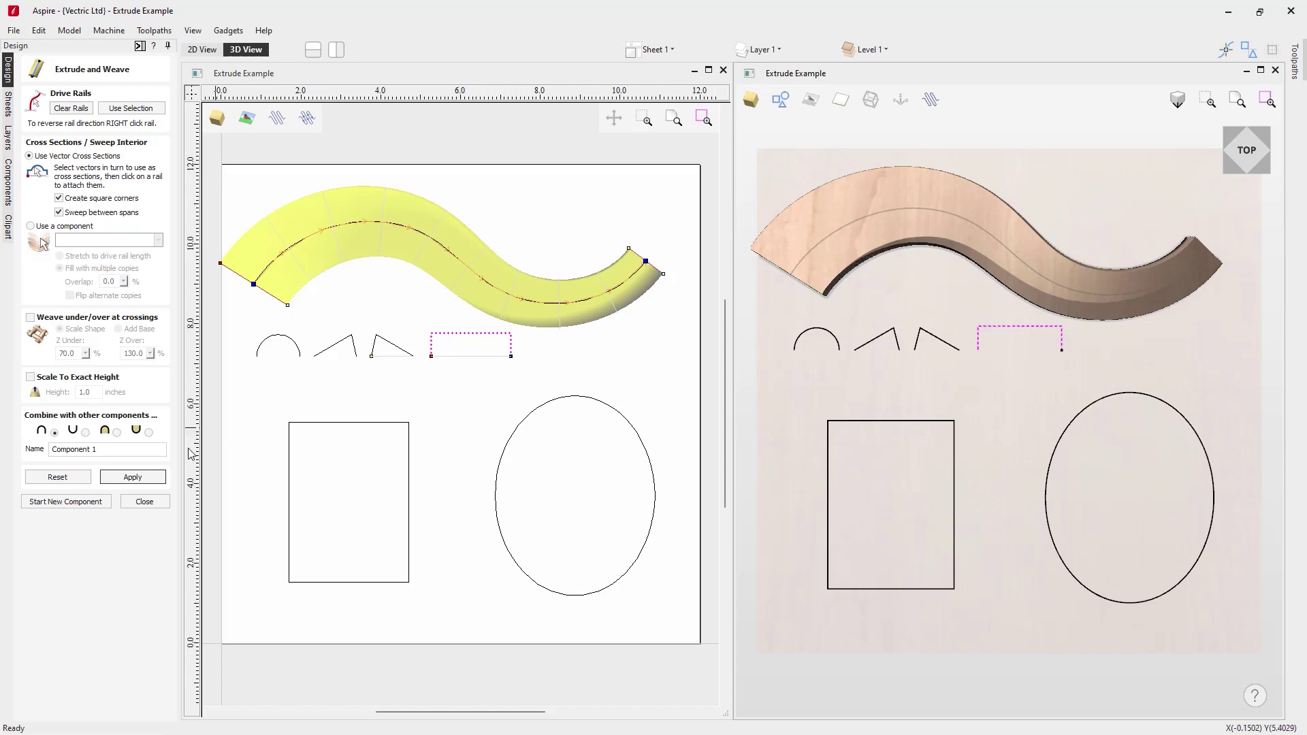
# - Reset the extrusion and attach the semicircular arc profile to both ends of the wavy rail
pyautogui.click(47, 479)
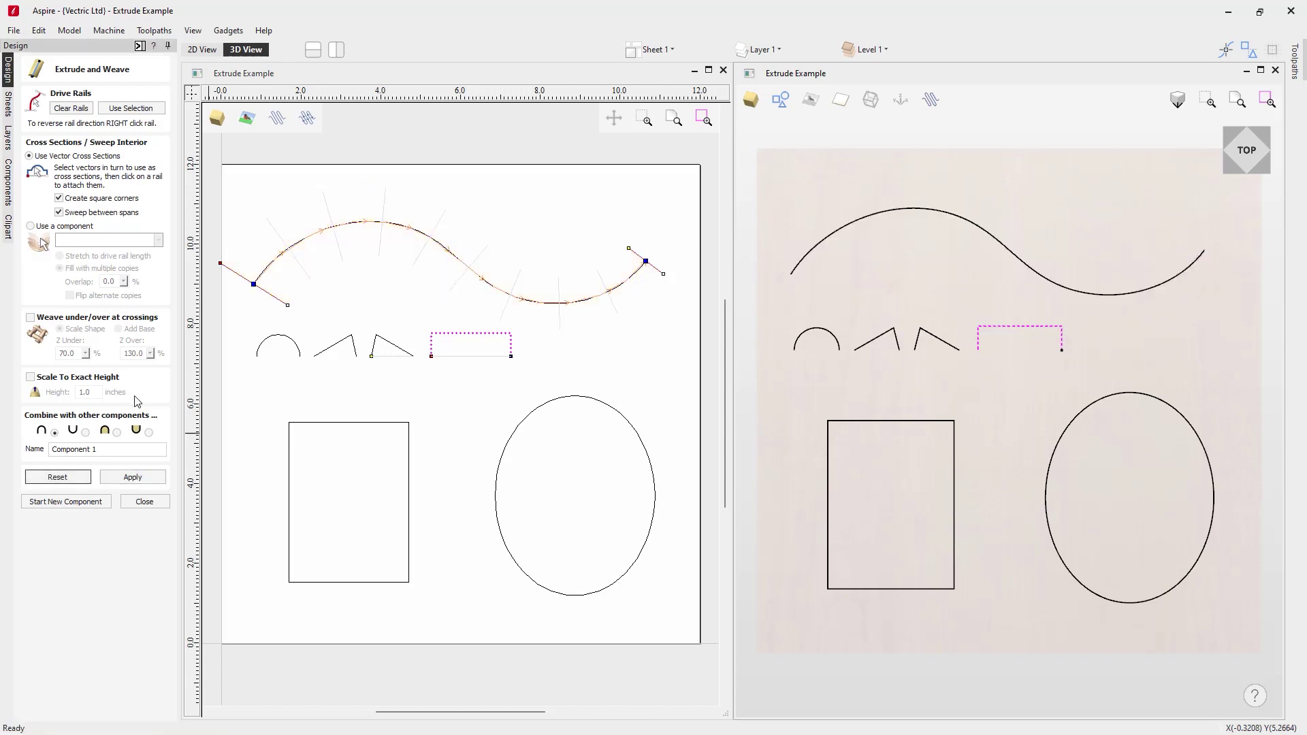
pyautogui.click(297, 350)
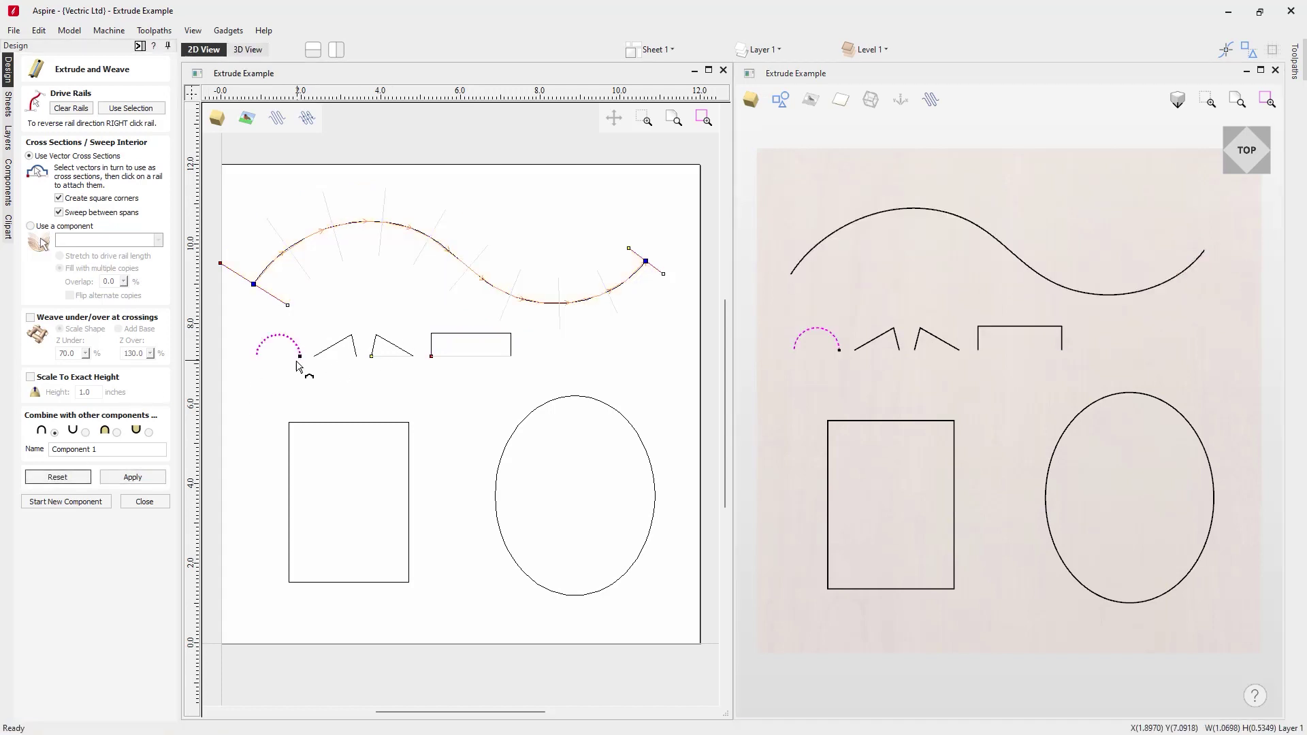
pyautogui.click(255, 285)
# - Attach the open rectangular profile at the middle of the wavy rail and compute the extrusion
pyautogui.click(465, 334)
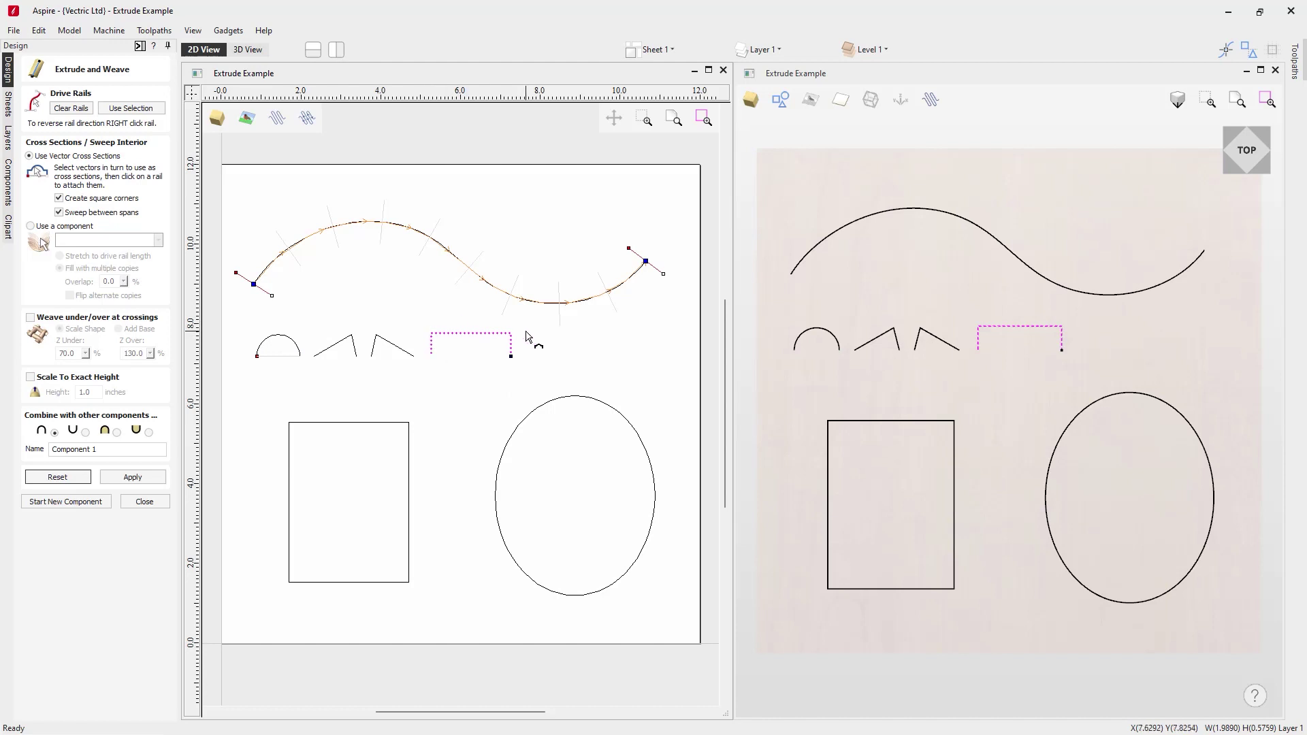
pyautogui.click(462, 262)
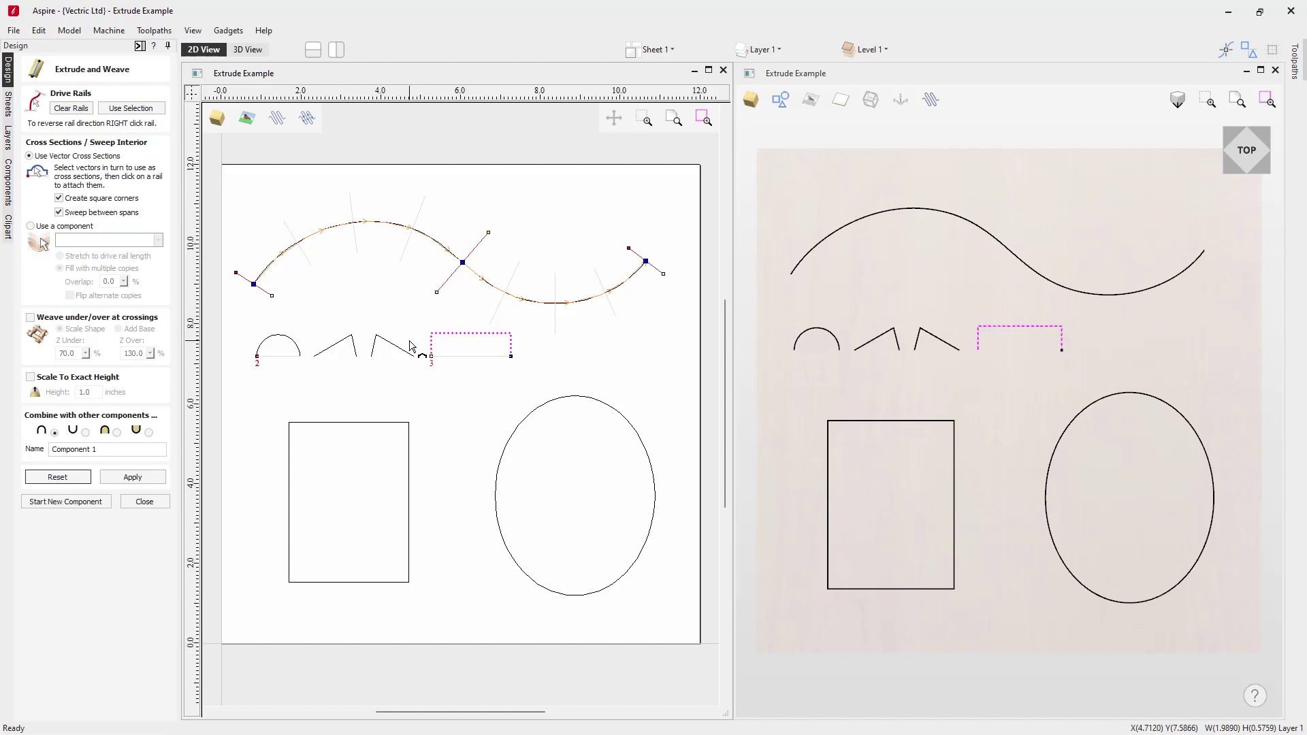
pyautogui.click(133, 477)
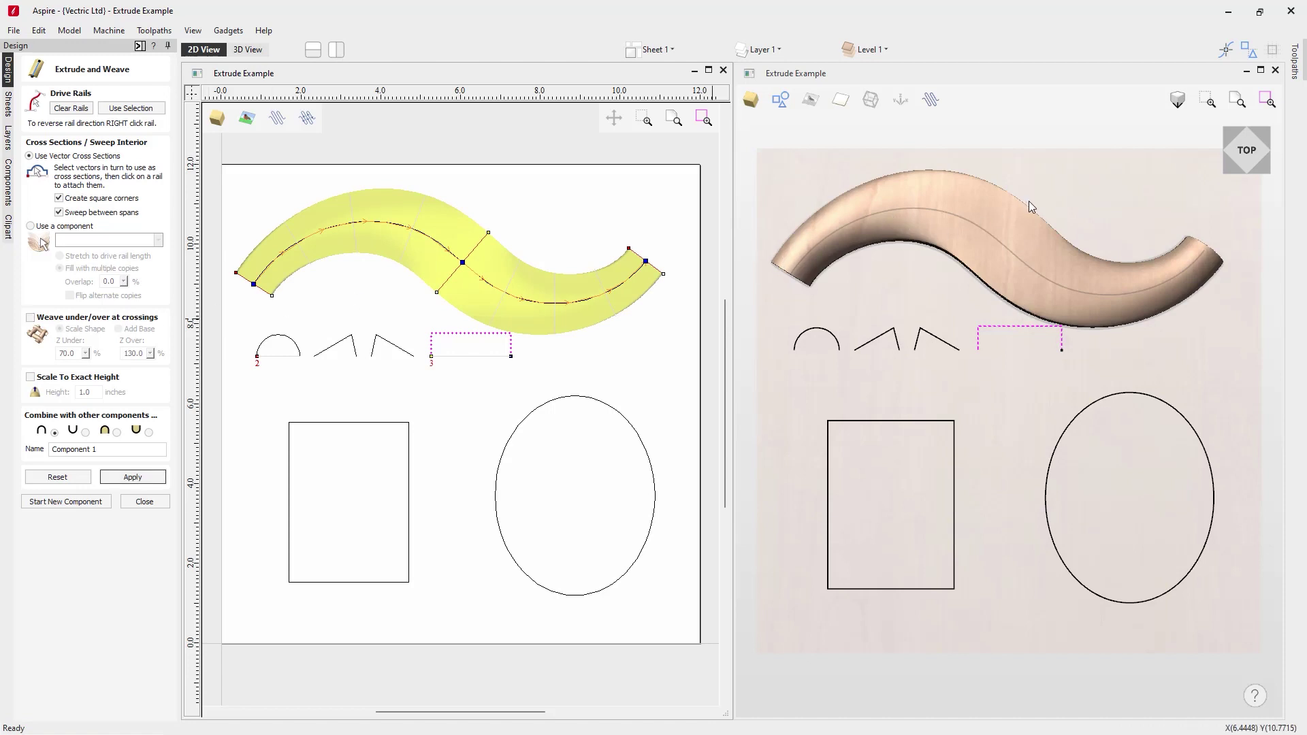
pyautogui.moveTo(919, 467); pyautogui.dragTo(1057, 355)
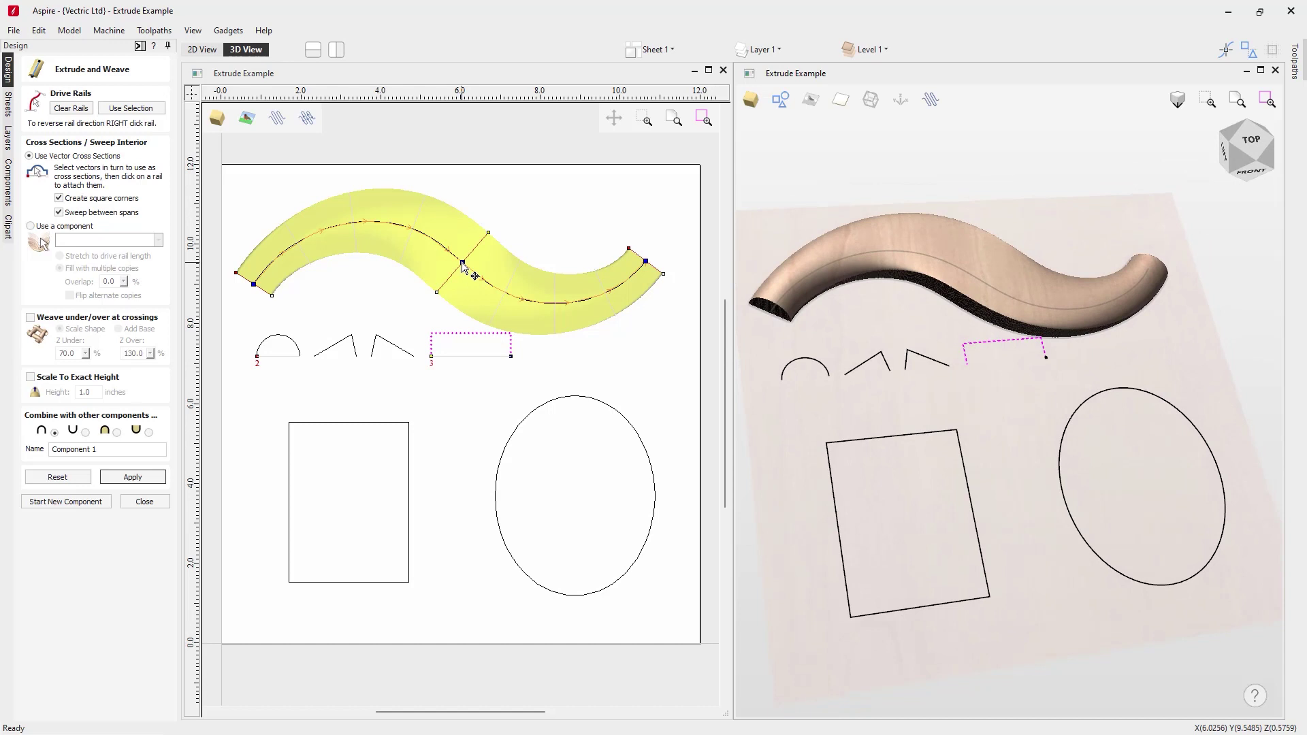
# - Recompute the extrusion with Smooth off for the middle cross section, then again with Smooth back on
pyautogui.rightClick(464, 266)
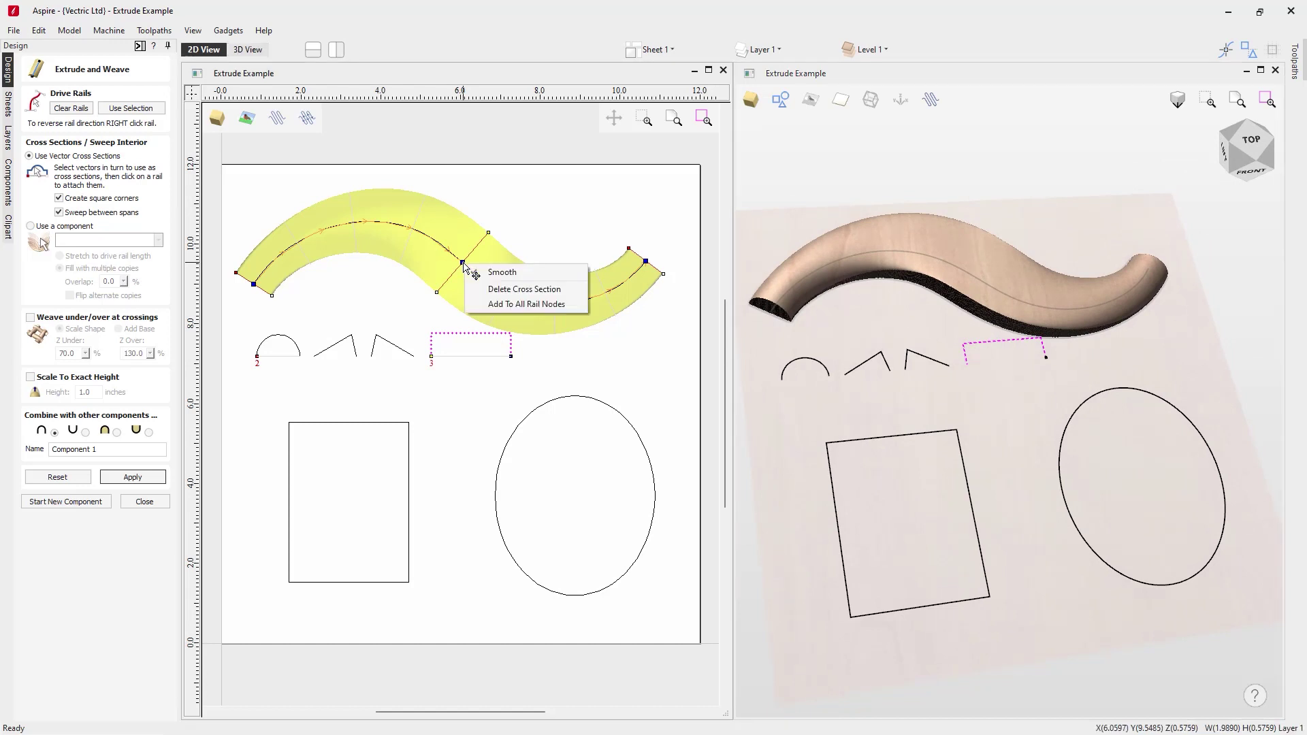
pyautogui.click(514, 273)
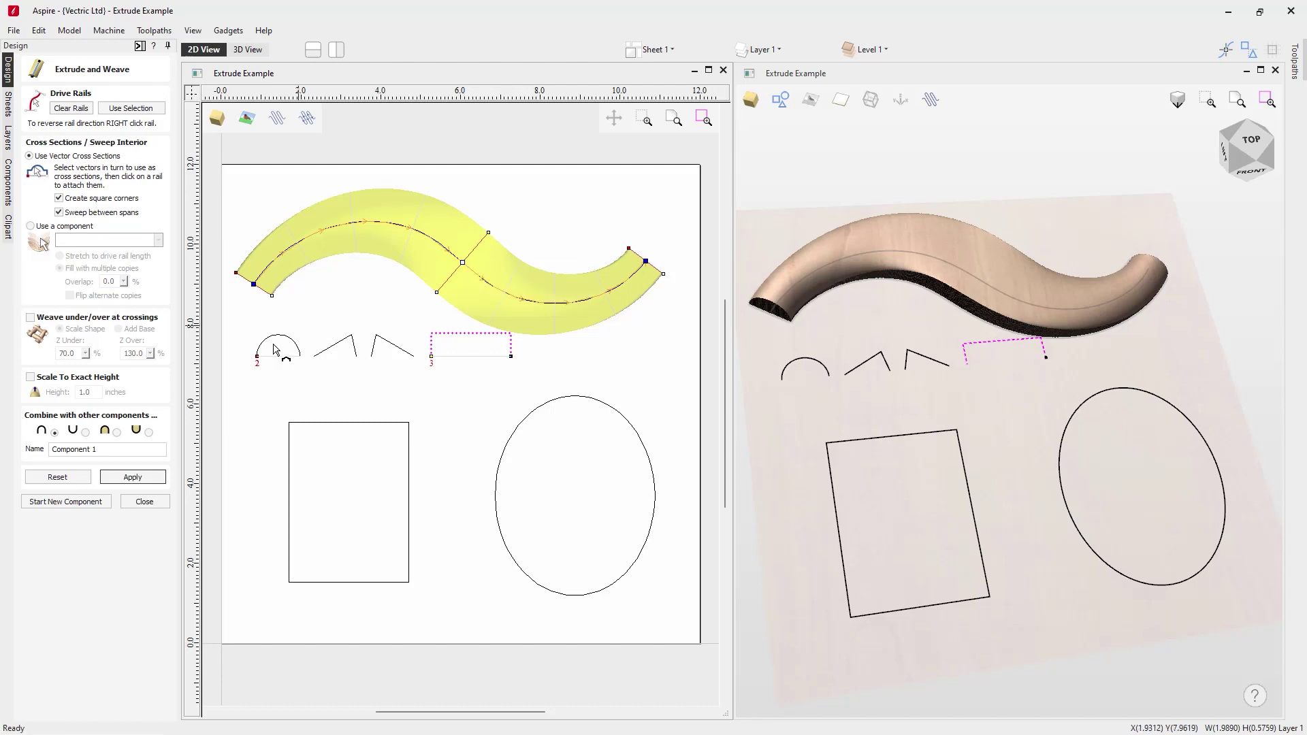
pyautogui.click(133, 479)
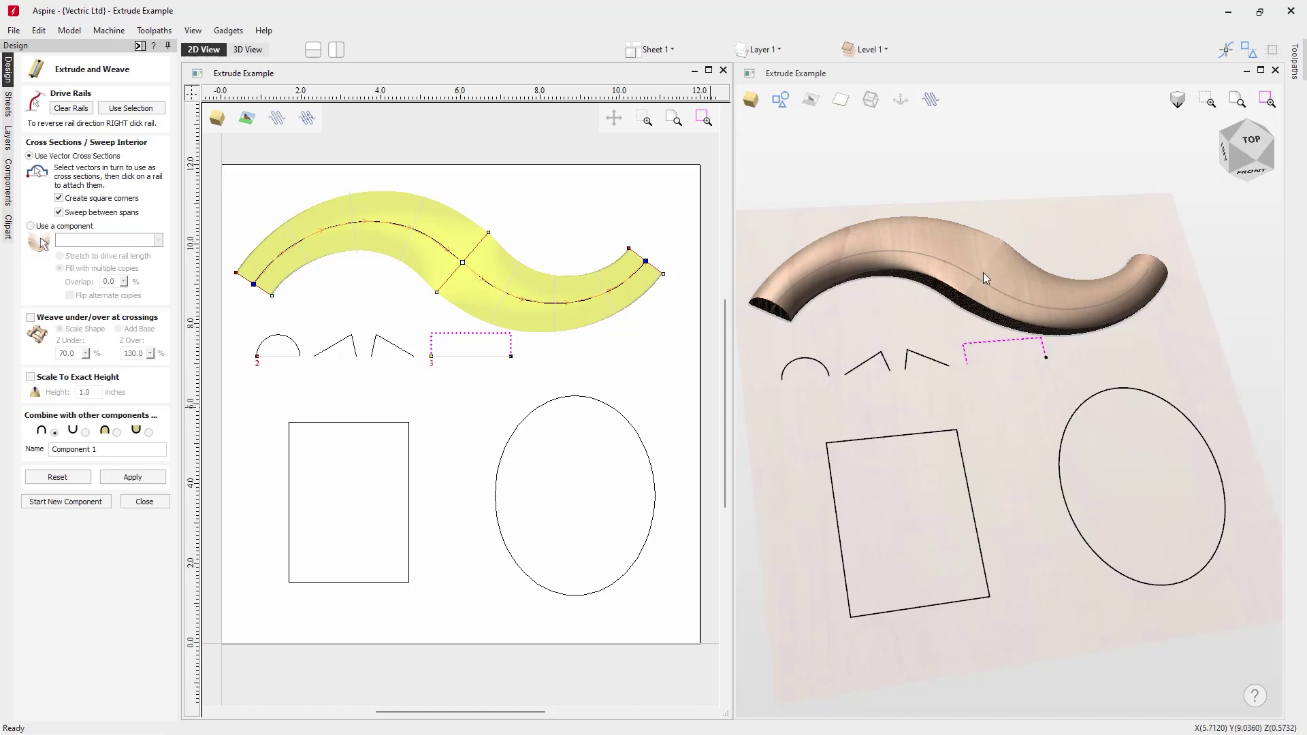
pyautogui.rightClick(464, 265)
pyautogui.click(491, 272)
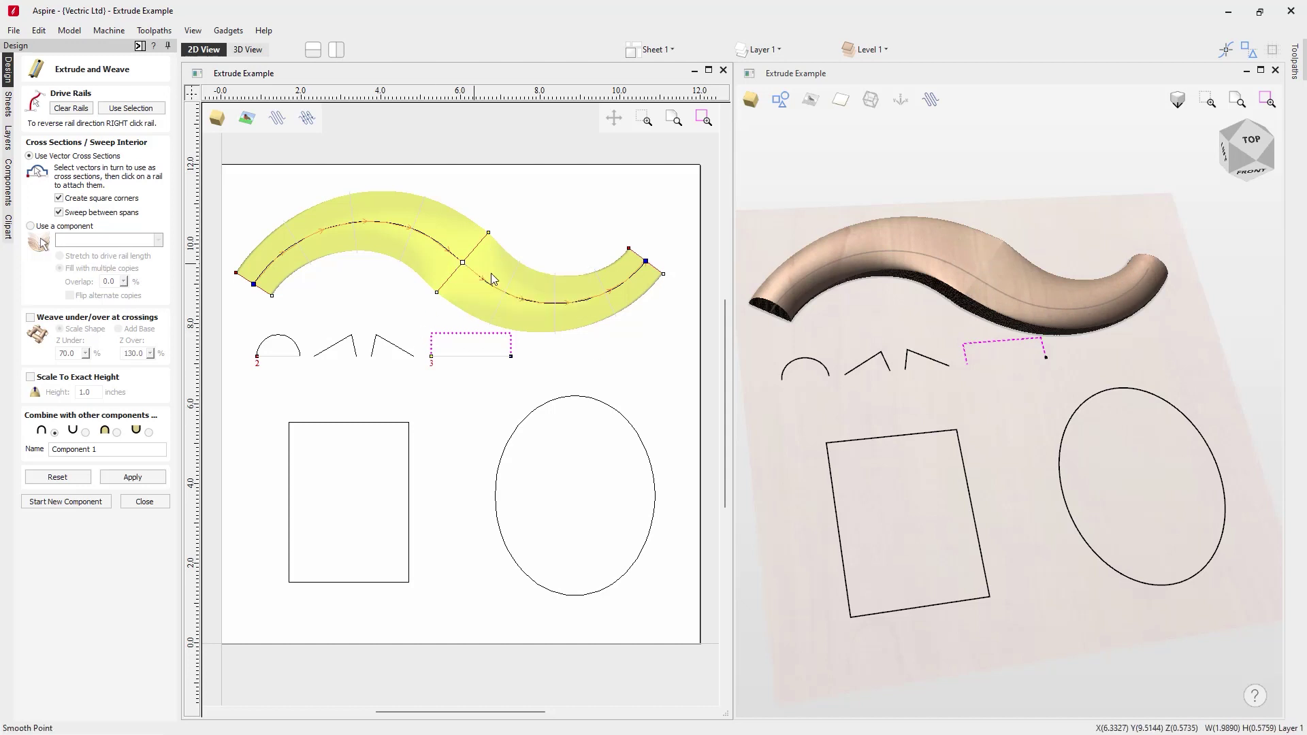
pyautogui.click(139, 478)
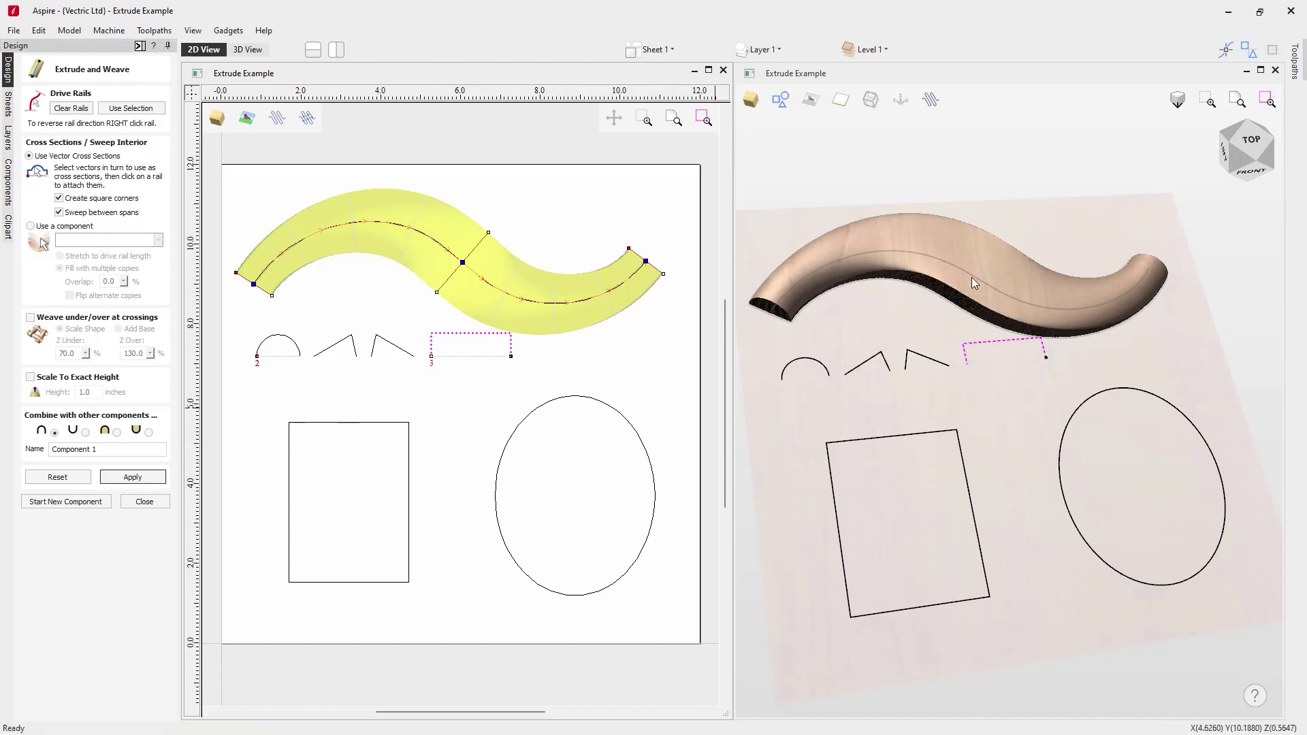
# - Delete the rectangular cross section at the middle of the rail and recompute the extrusion
pyautogui.rightClick(463, 265)
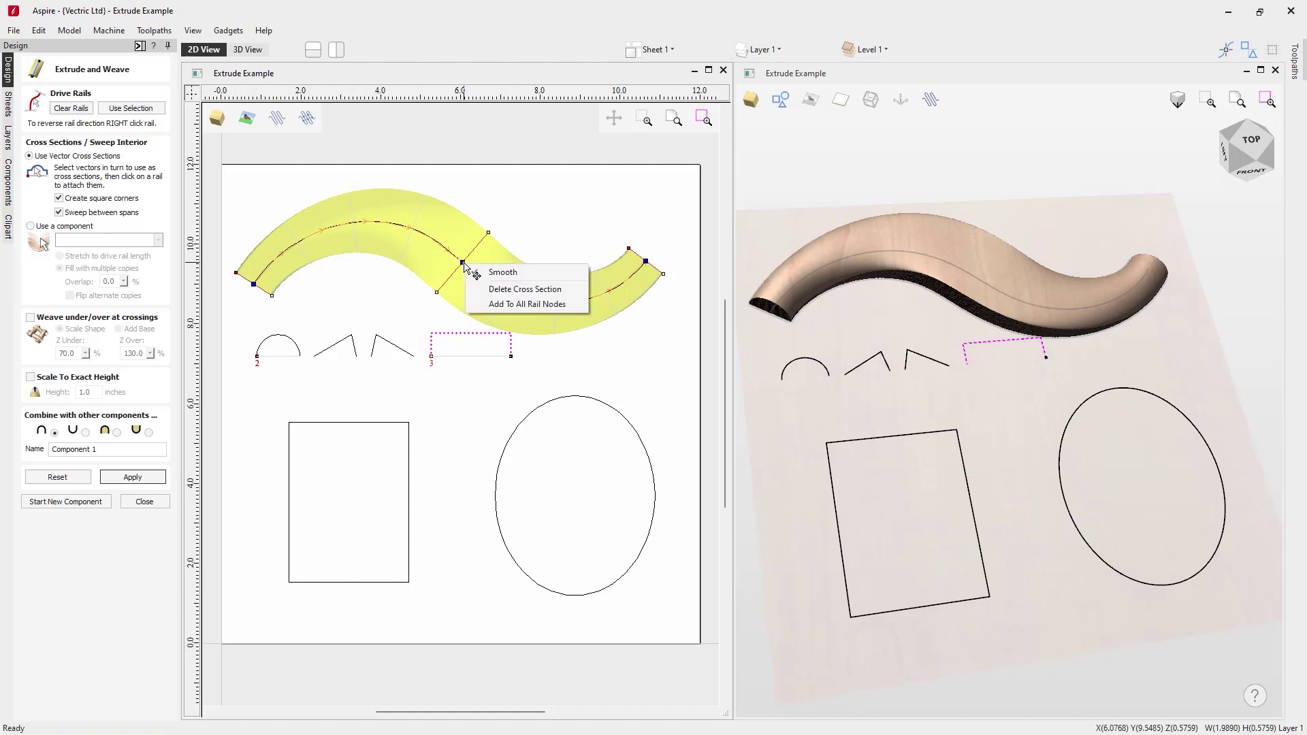
pyautogui.click(530, 291)
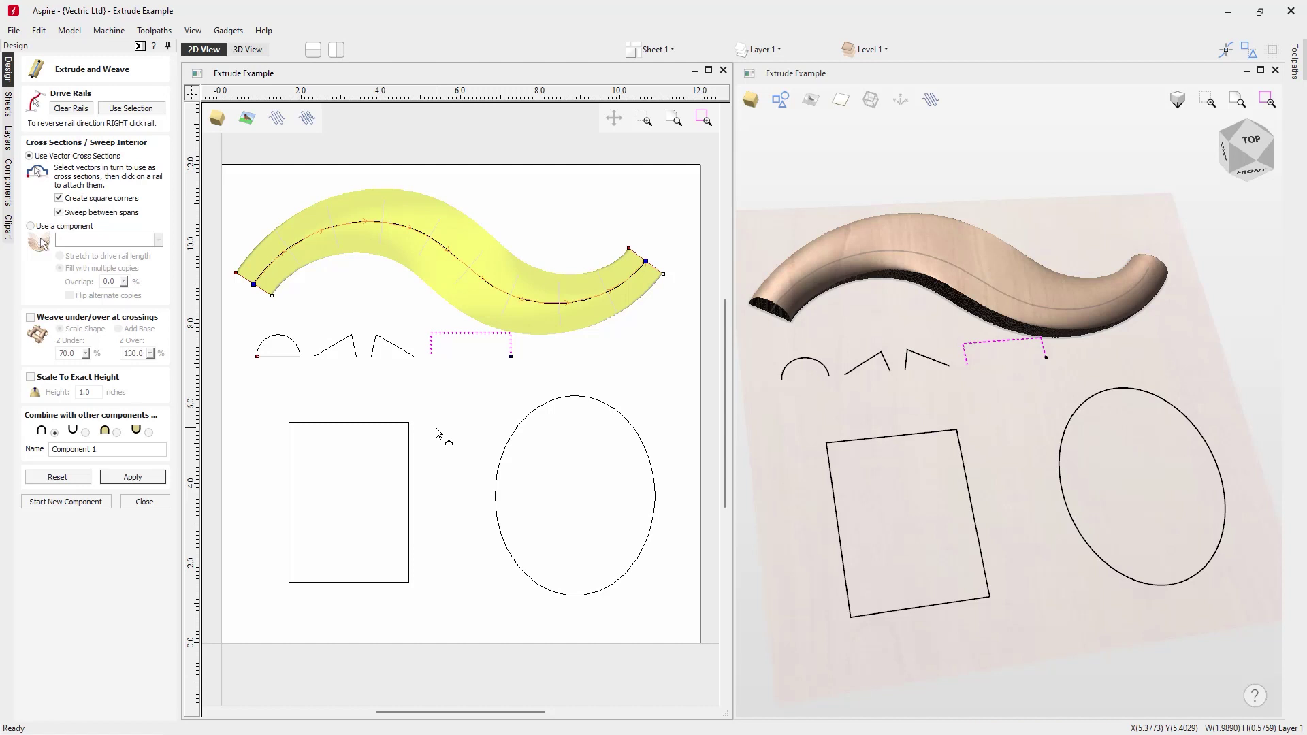
pyautogui.click(132, 476)
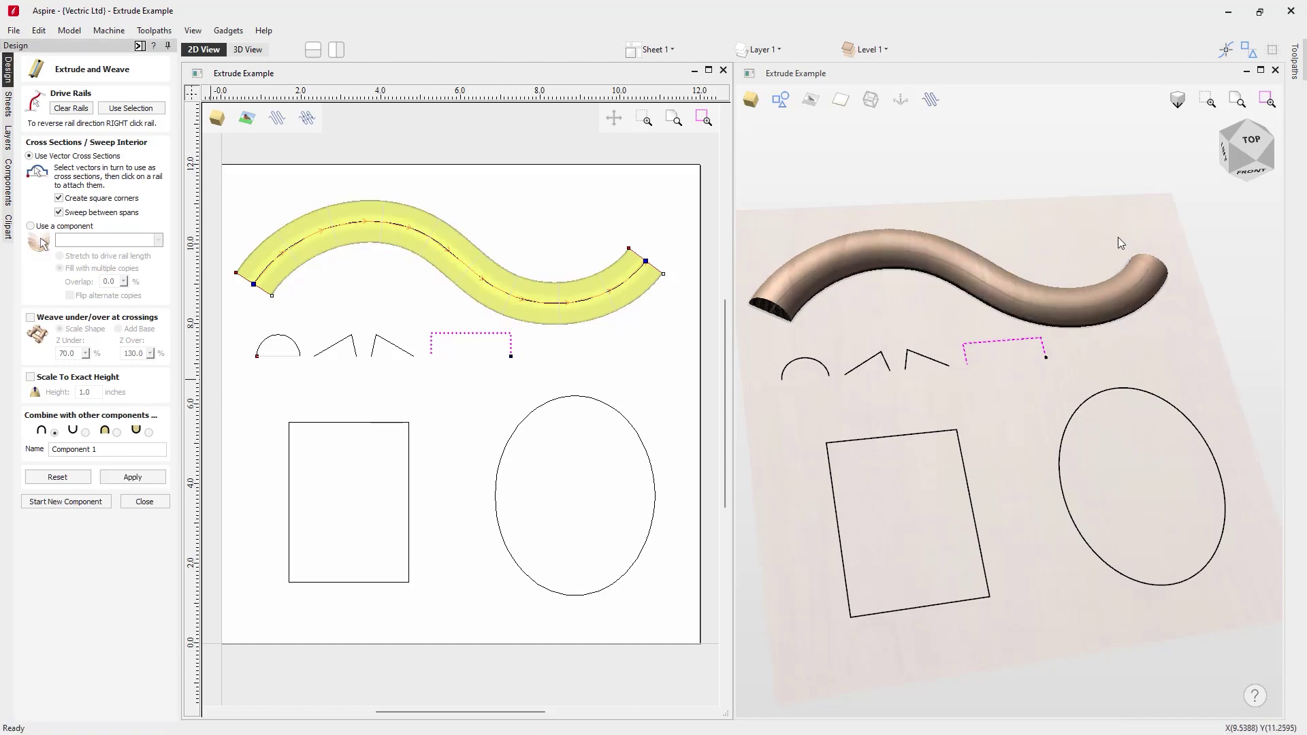
pyautogui.click(1253, 141)
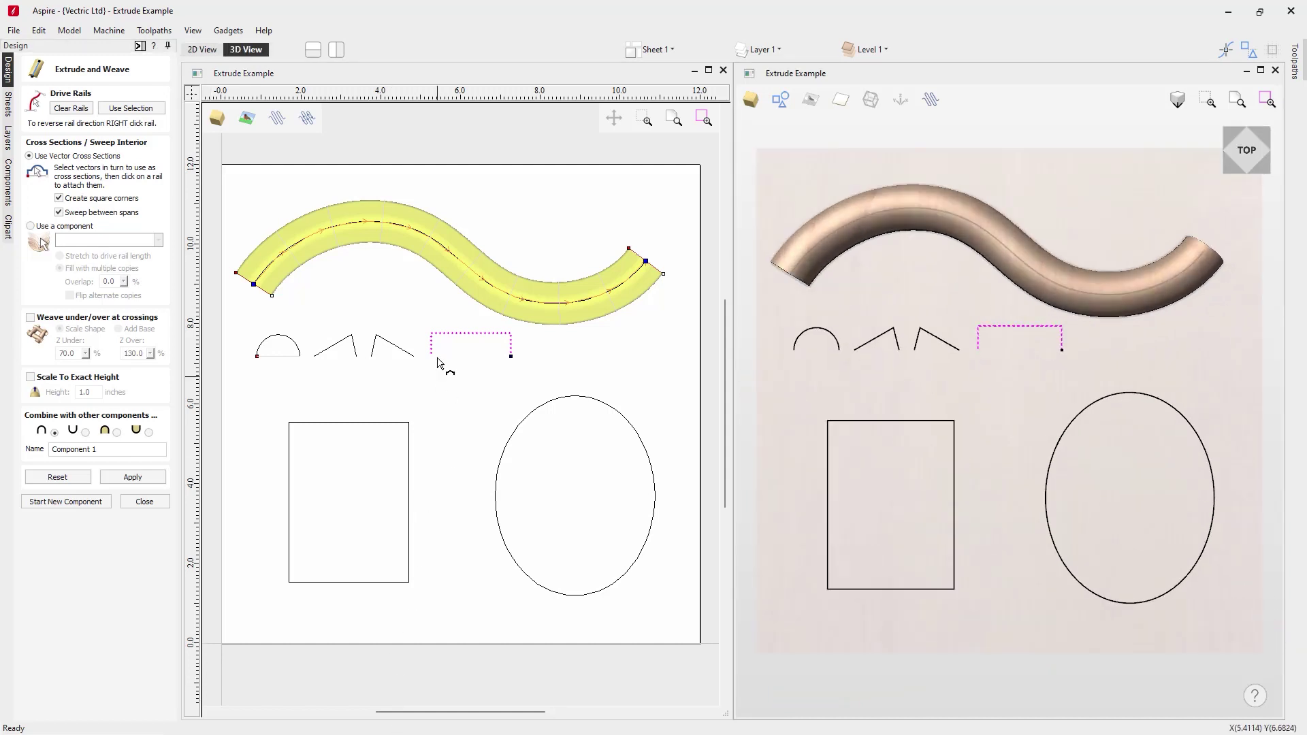
# - Attach the rectangular profile partway along the rail and slide it towards the start, then towards the end, recomputing the extrusion each time
pyautogui.click(445, 249)
pyautogui.click(469, 216)
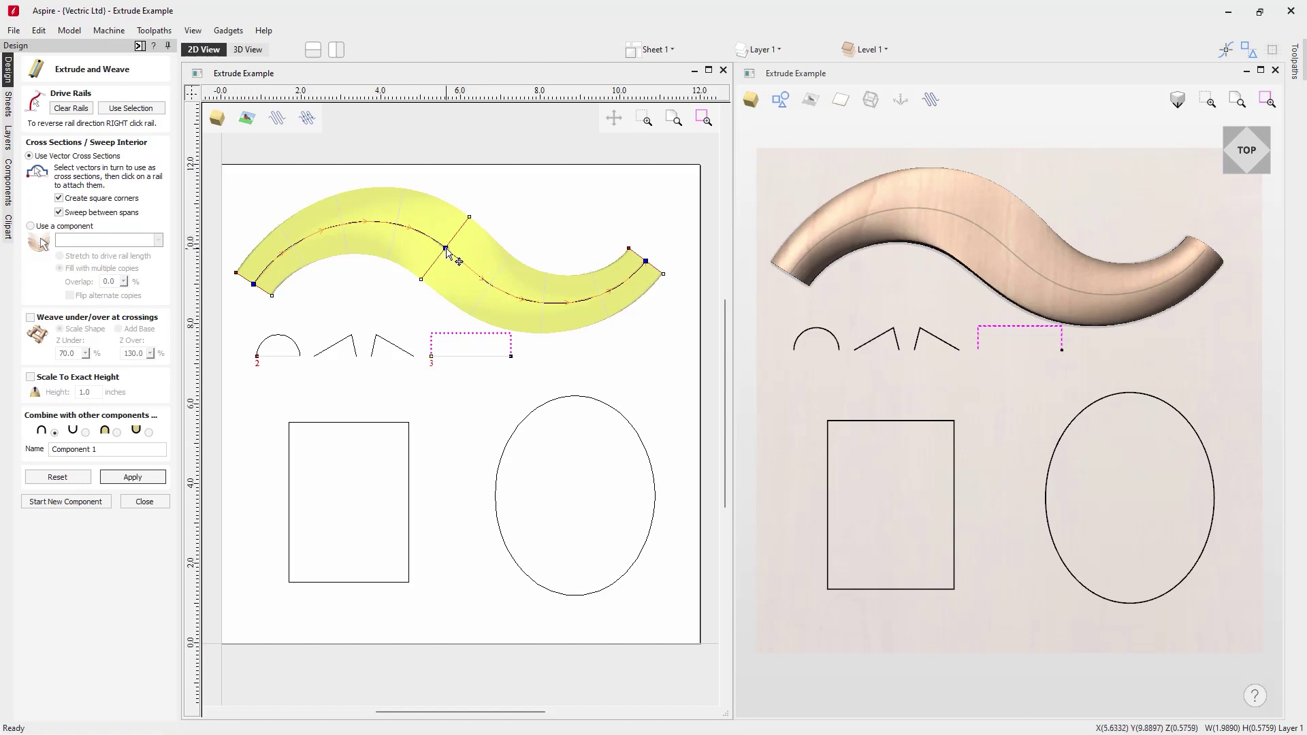
pyautogui.click(343, 235)
pyautogui.click(133, 477)
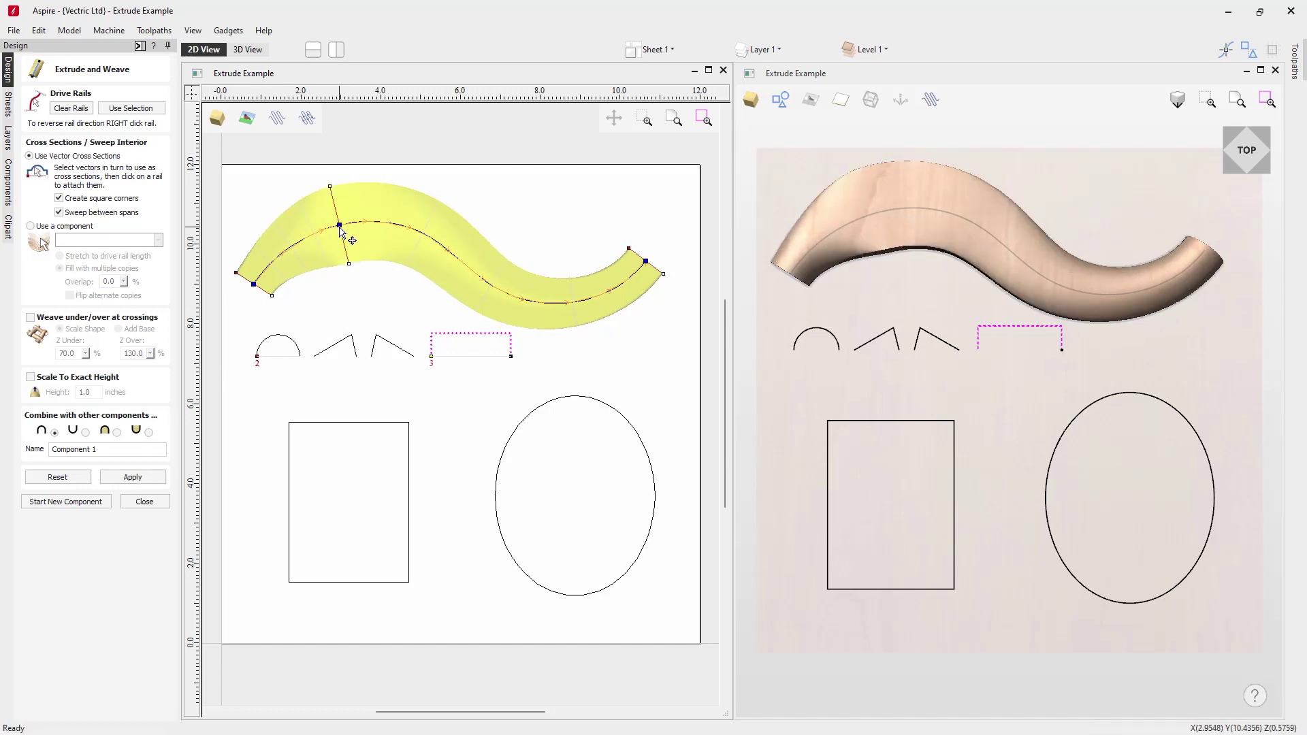
pyautogui.click(592, 315)
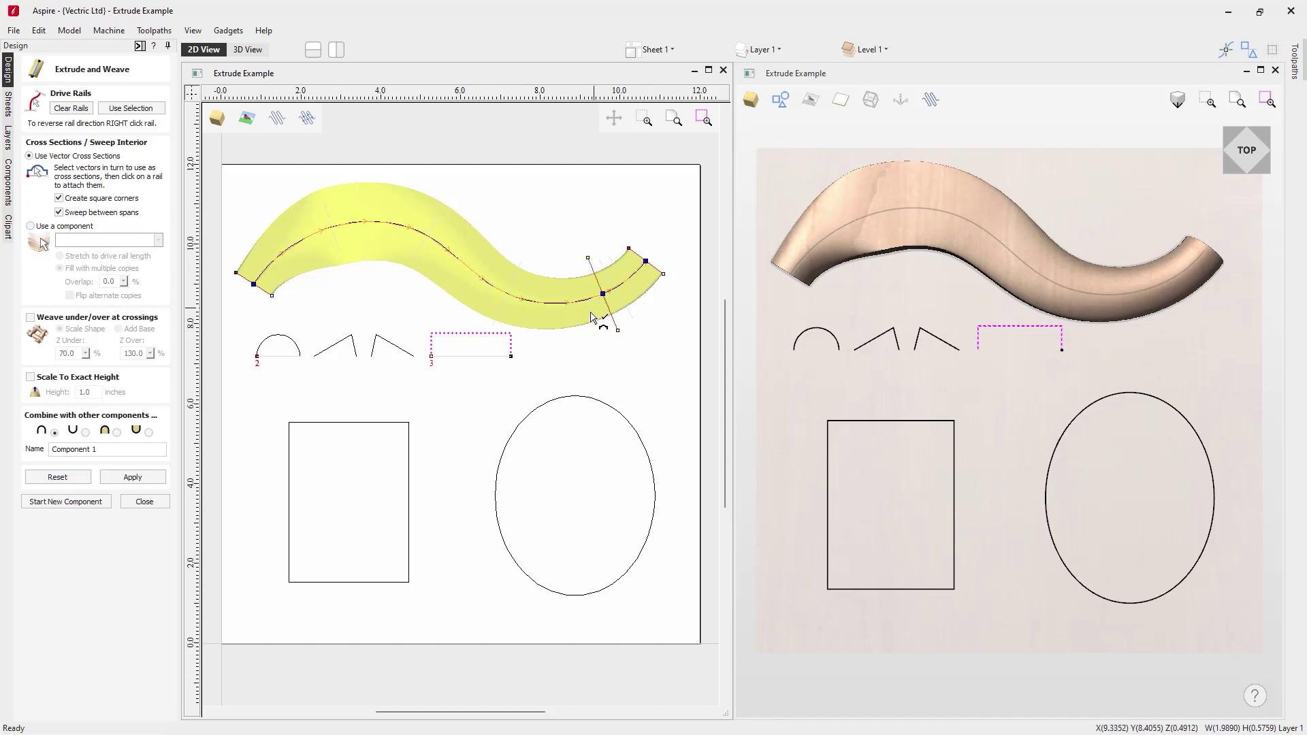
pyautogui.click(147, 477)
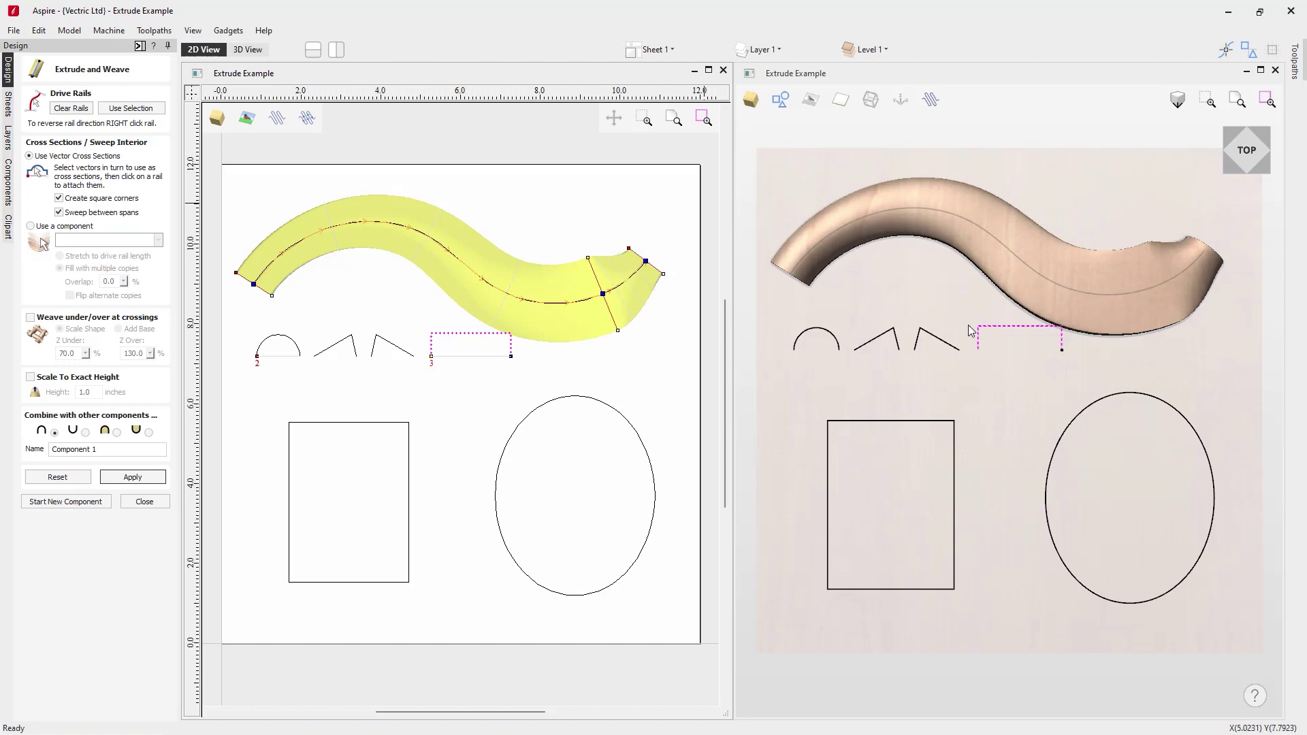
# - Delete the rectangular cross section near the rail's end and recompute the extrusion with only the arc profiles
pyautogui.rightClick(602, 297)
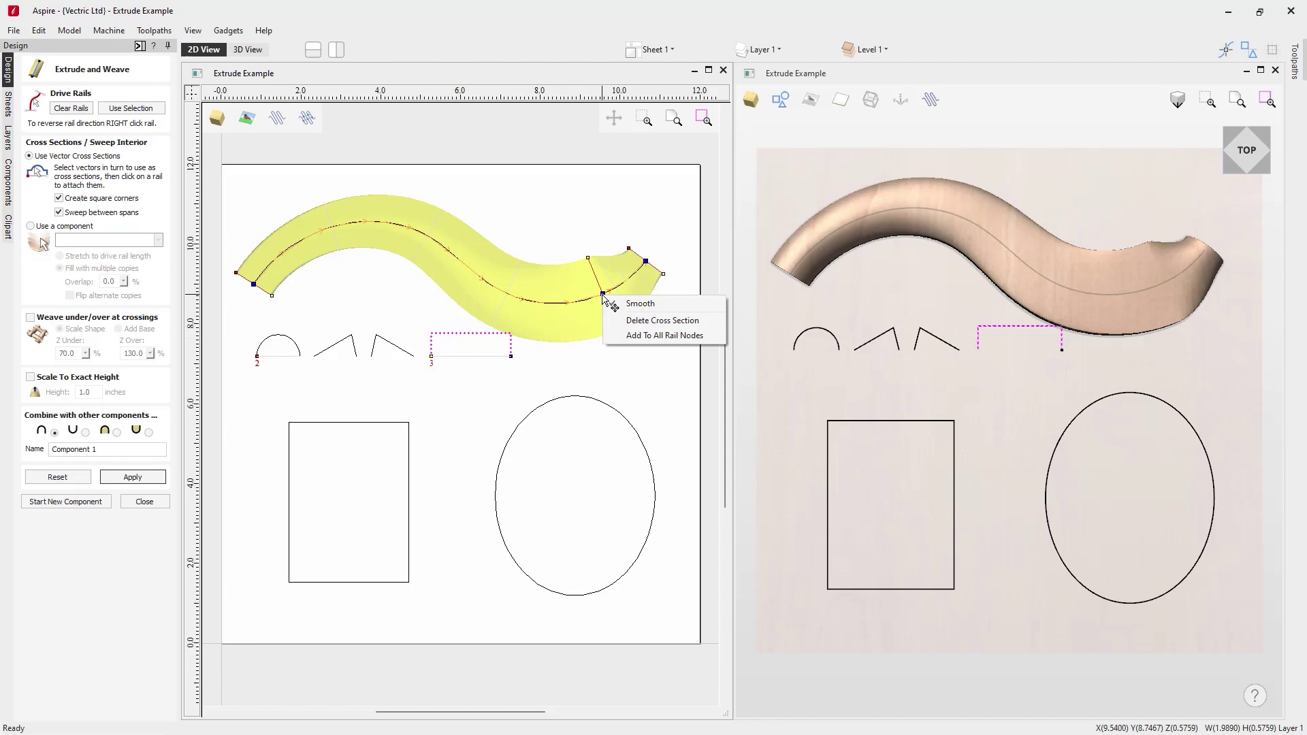
pyautogui.click(653, 319)
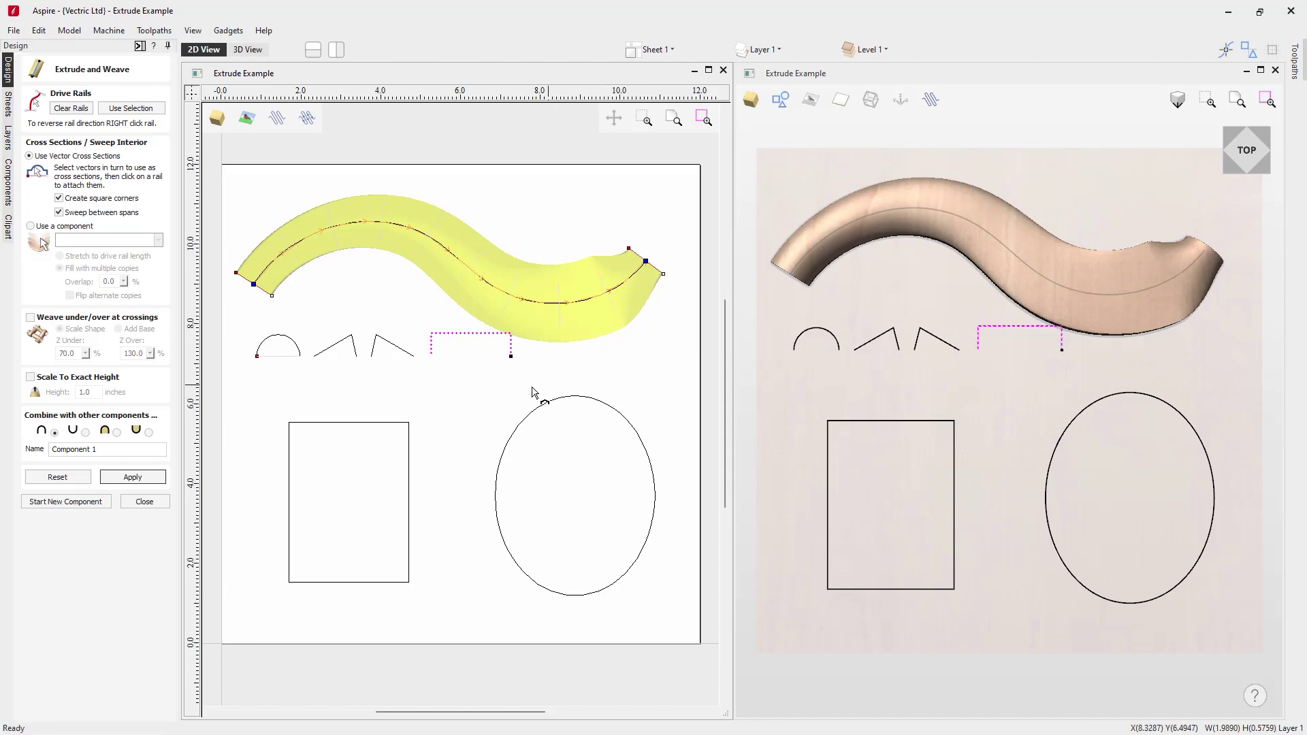
pyautogui.click(137, 478)
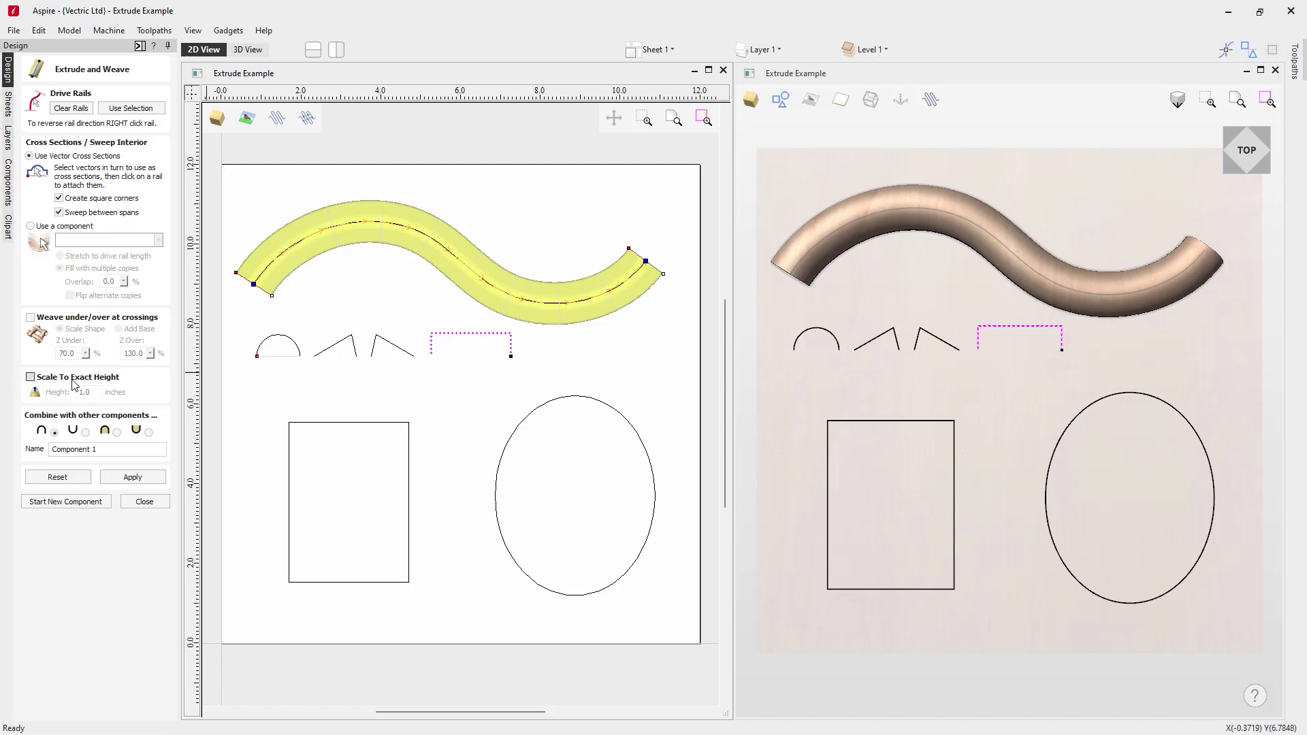
# - Scale the arc-profile extrusion to an exact height of 1.0 inches
pyautogui.click(31, 379)
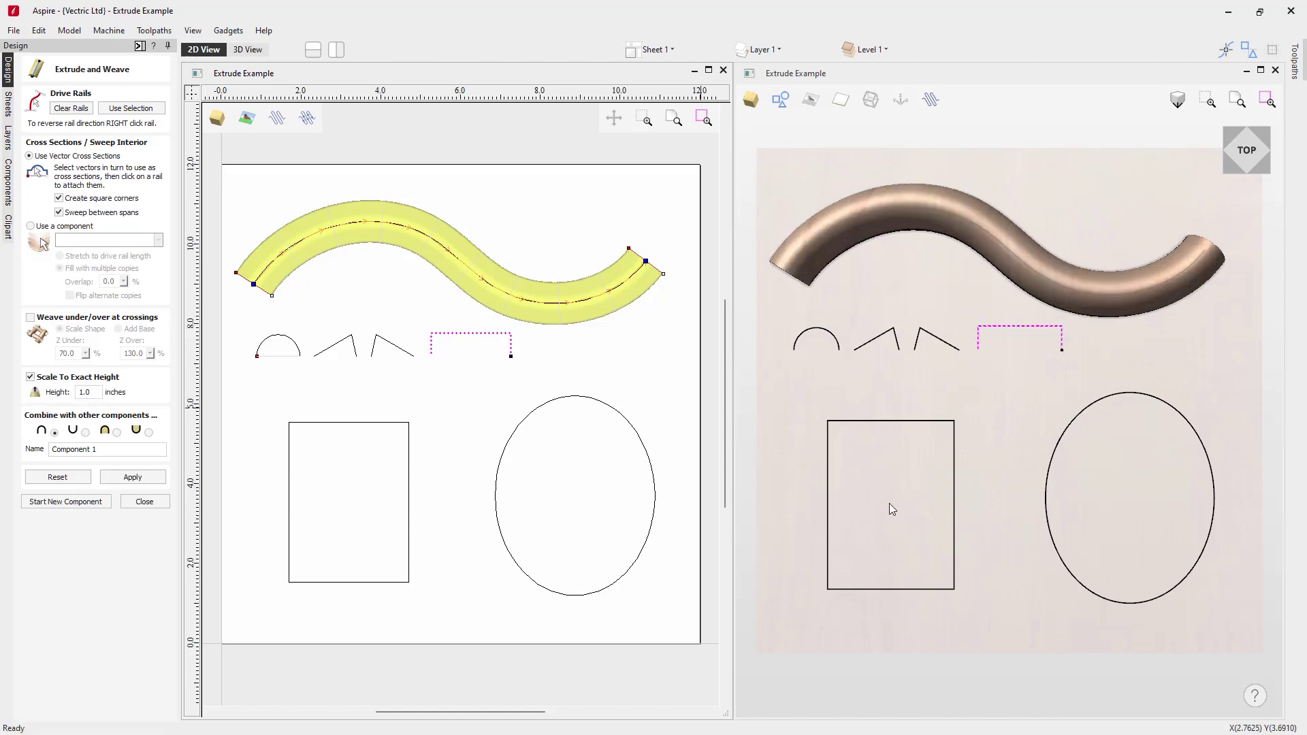
pyautogui.moveTo(909, 560); pyautogui.dragTo(1030, 407)
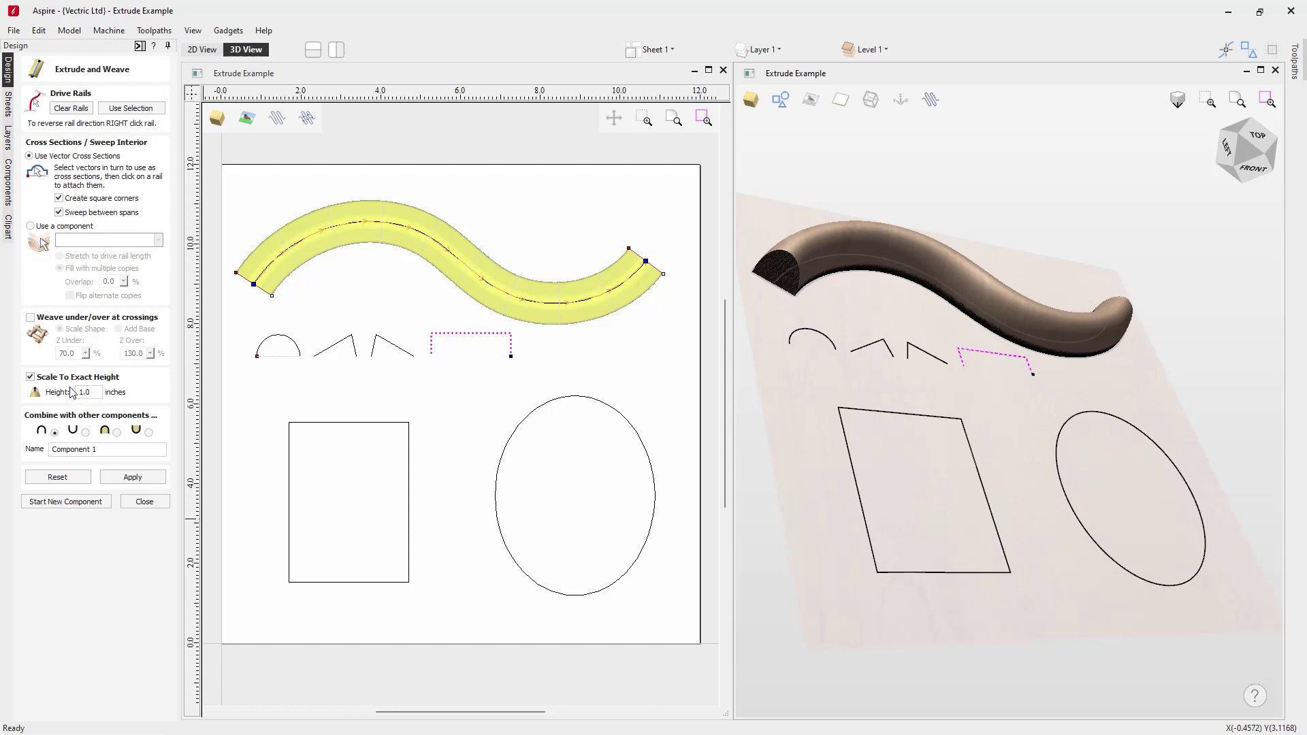
# - Turn off exact-height scaling, discard the arc-profile extrusion and clear the wavy drive rail and profile selection
pyautogui.click(30, 377)
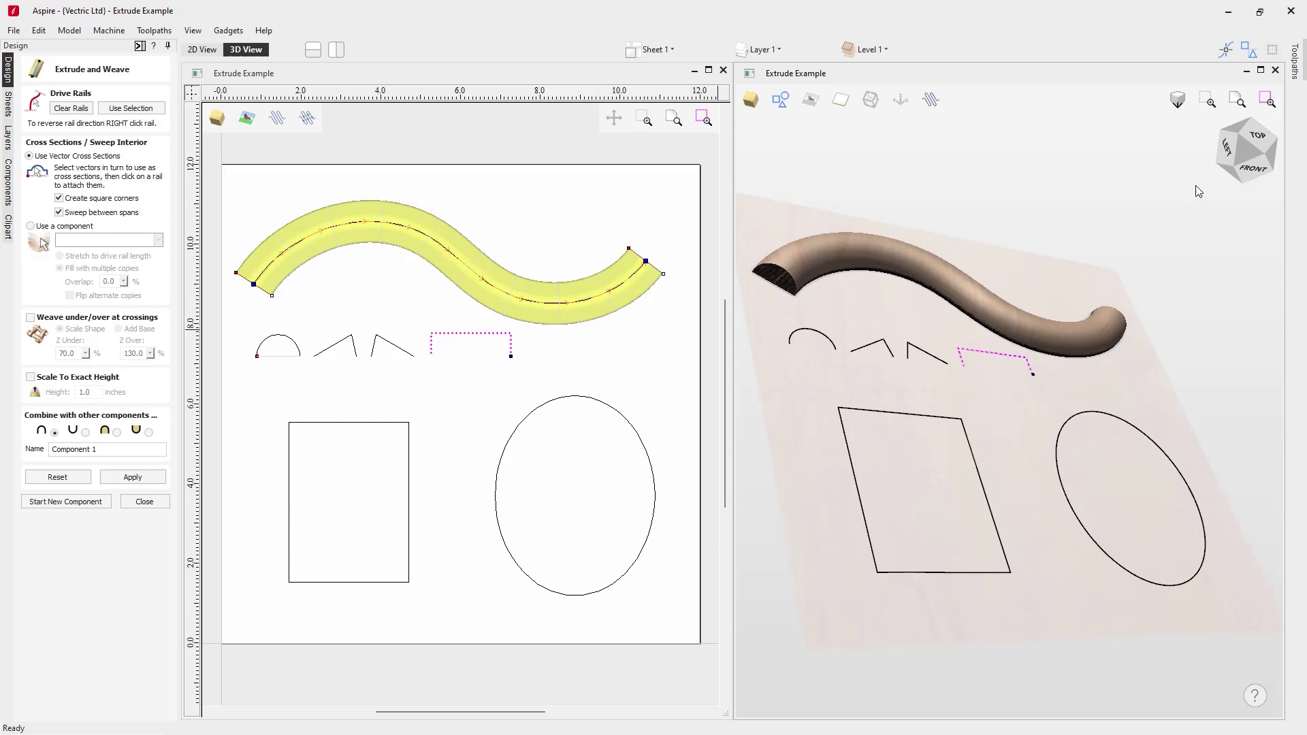
pyautogui.click(1256, 136)
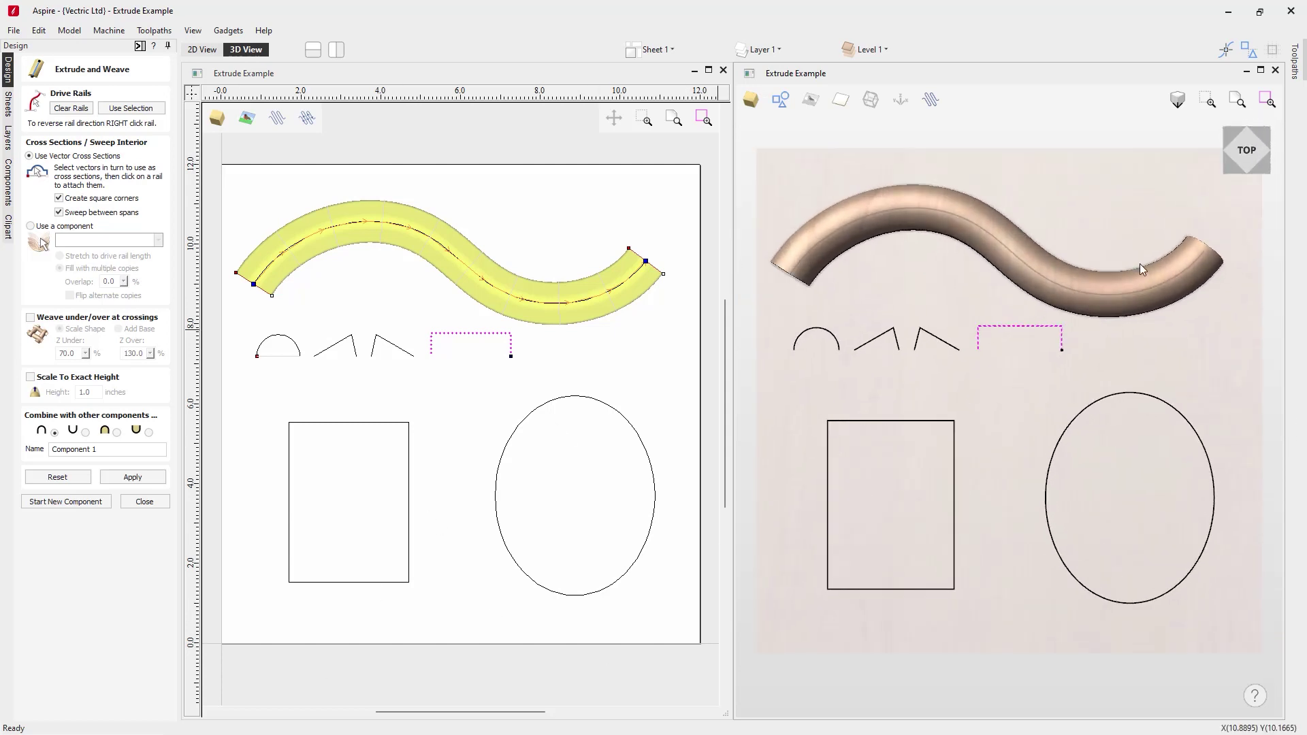
pyautogui.click(58, 476)
pyautogui.click(75, 109)
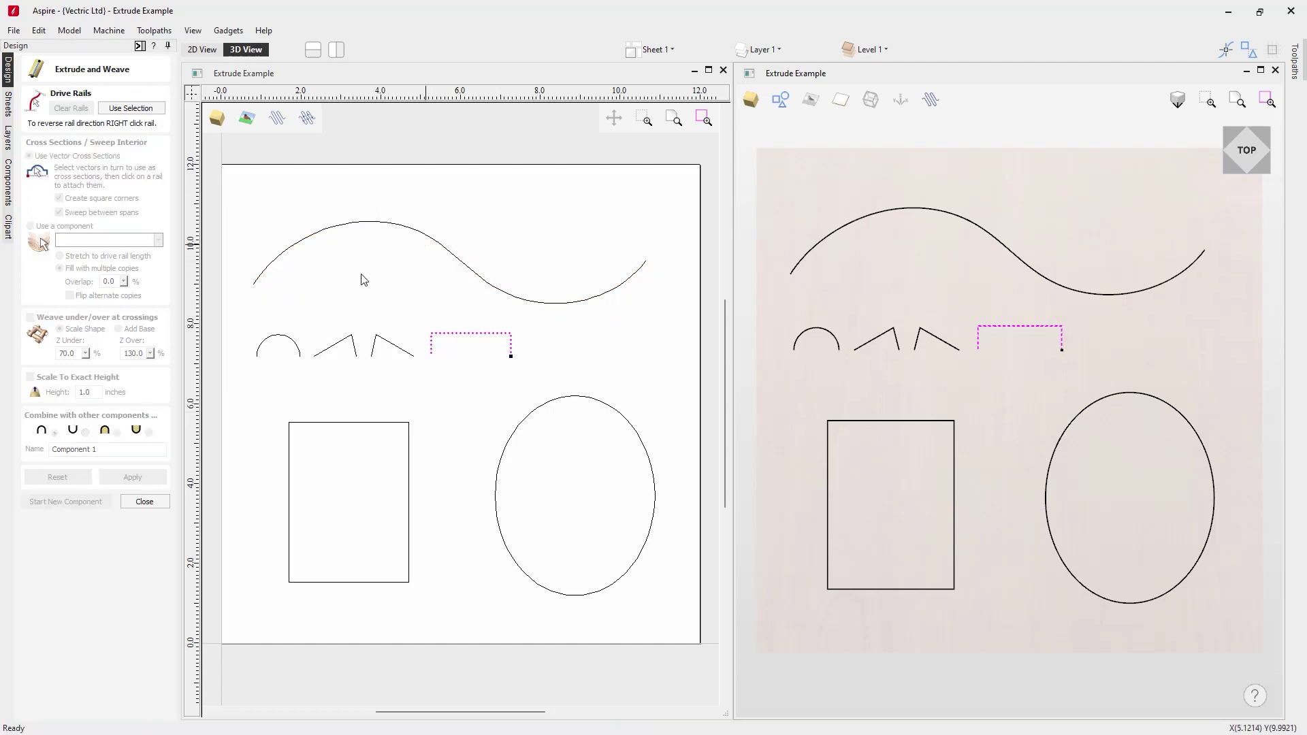
pyautogui.click(618, 367)
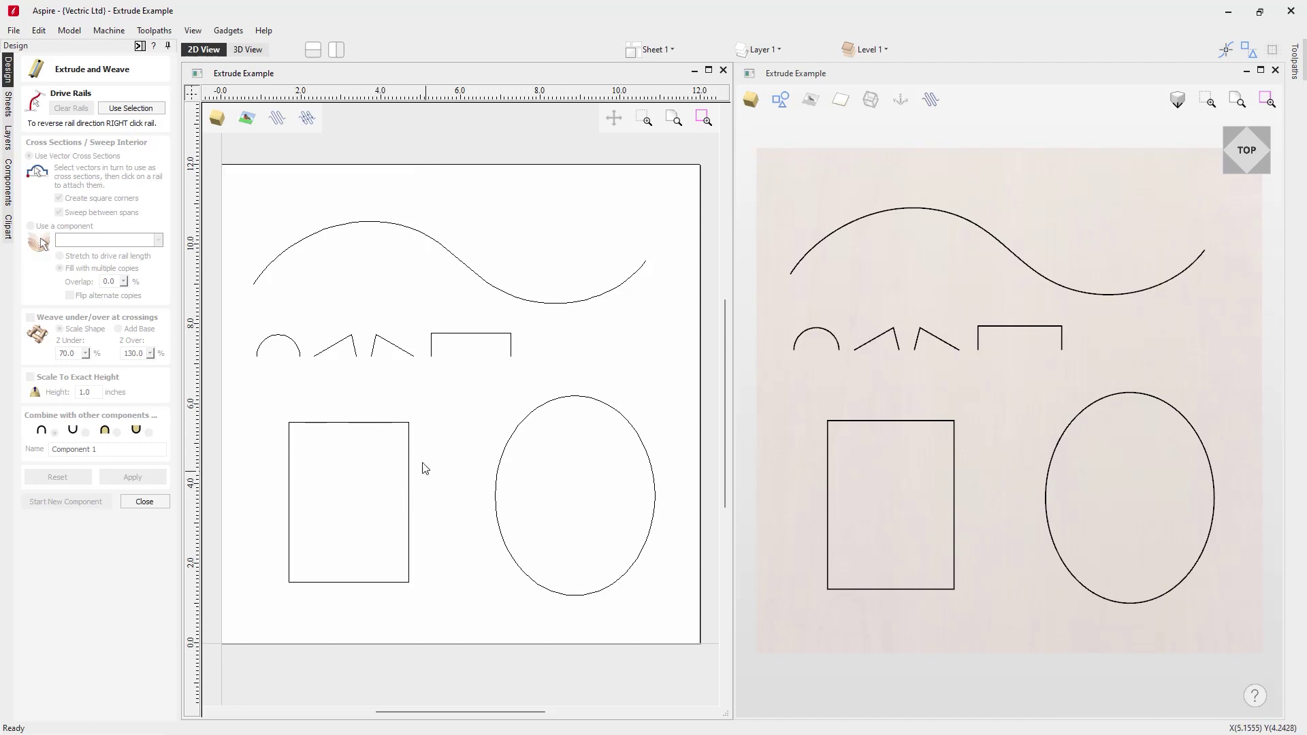
# - Use the closed rectangle as the drive rail and extrude the arc profile around it
pyautogui.click(356, 425)
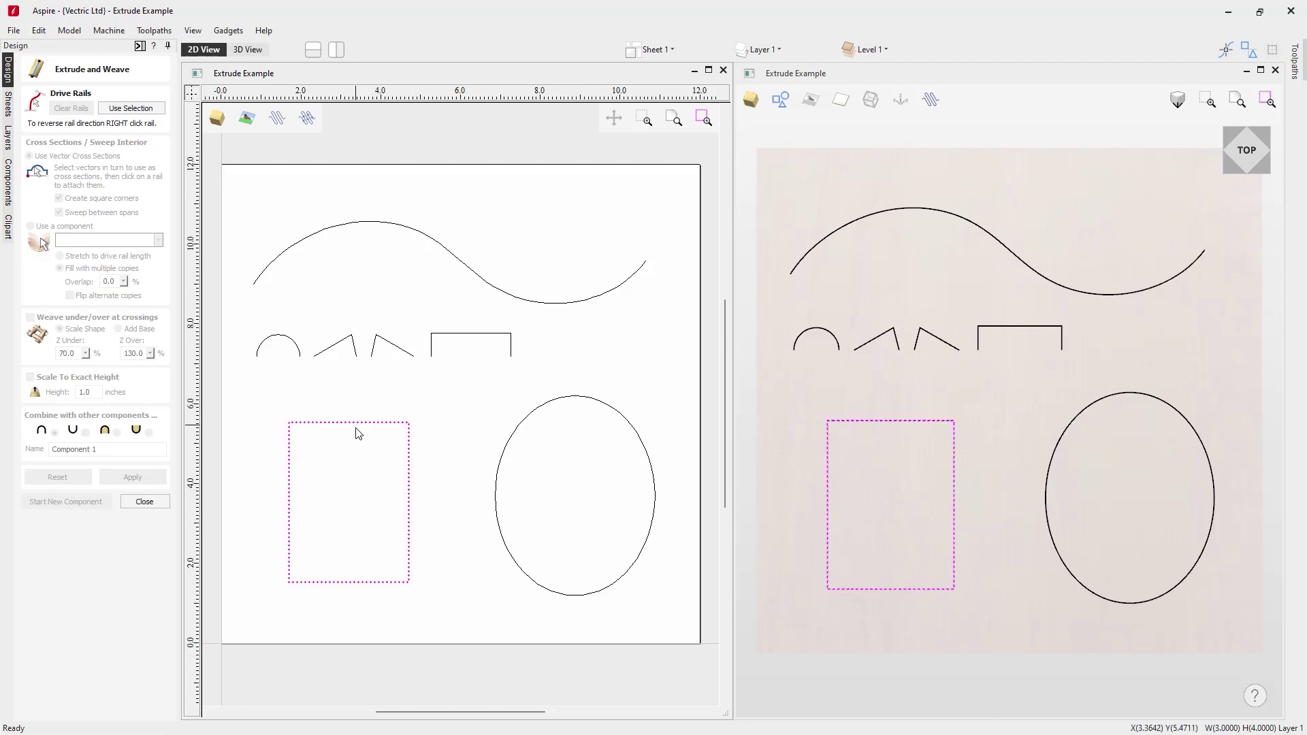
pyautogui.click(131, 108)
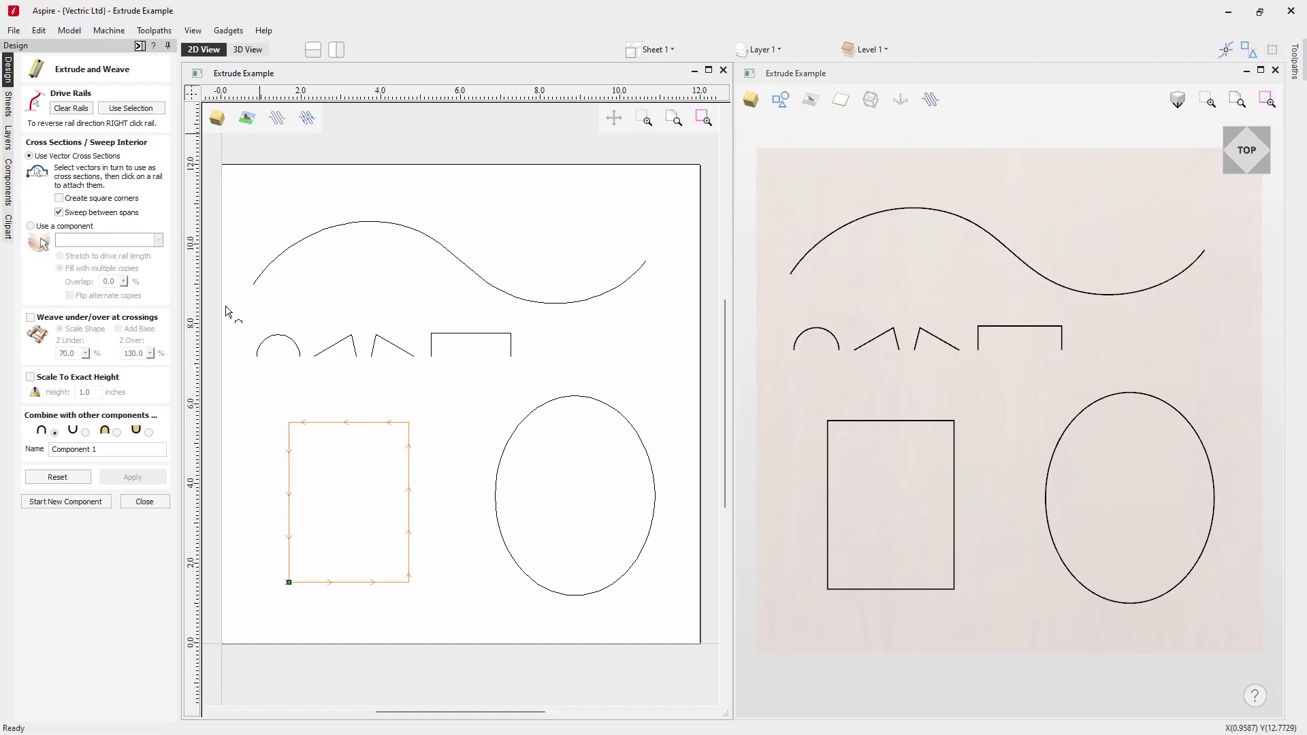
pyautogui.click(293, 343)
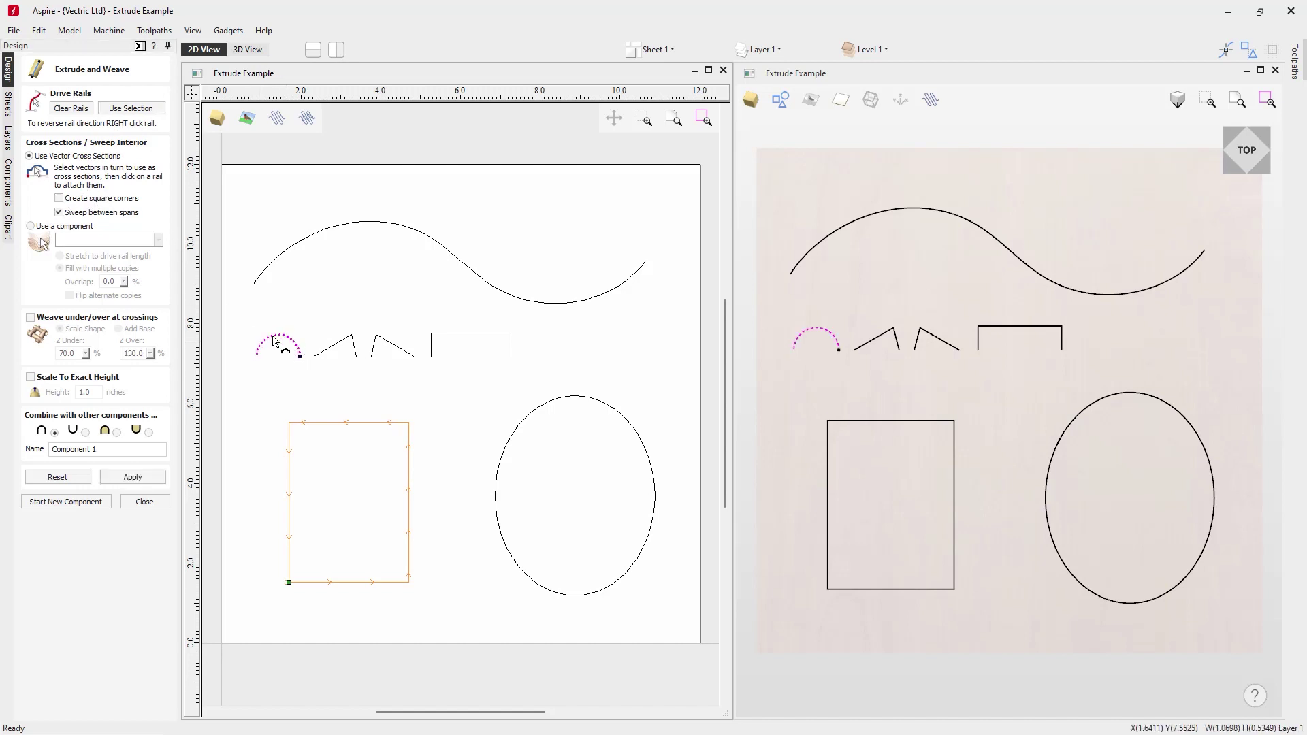
pyautogui.click(150, 480)
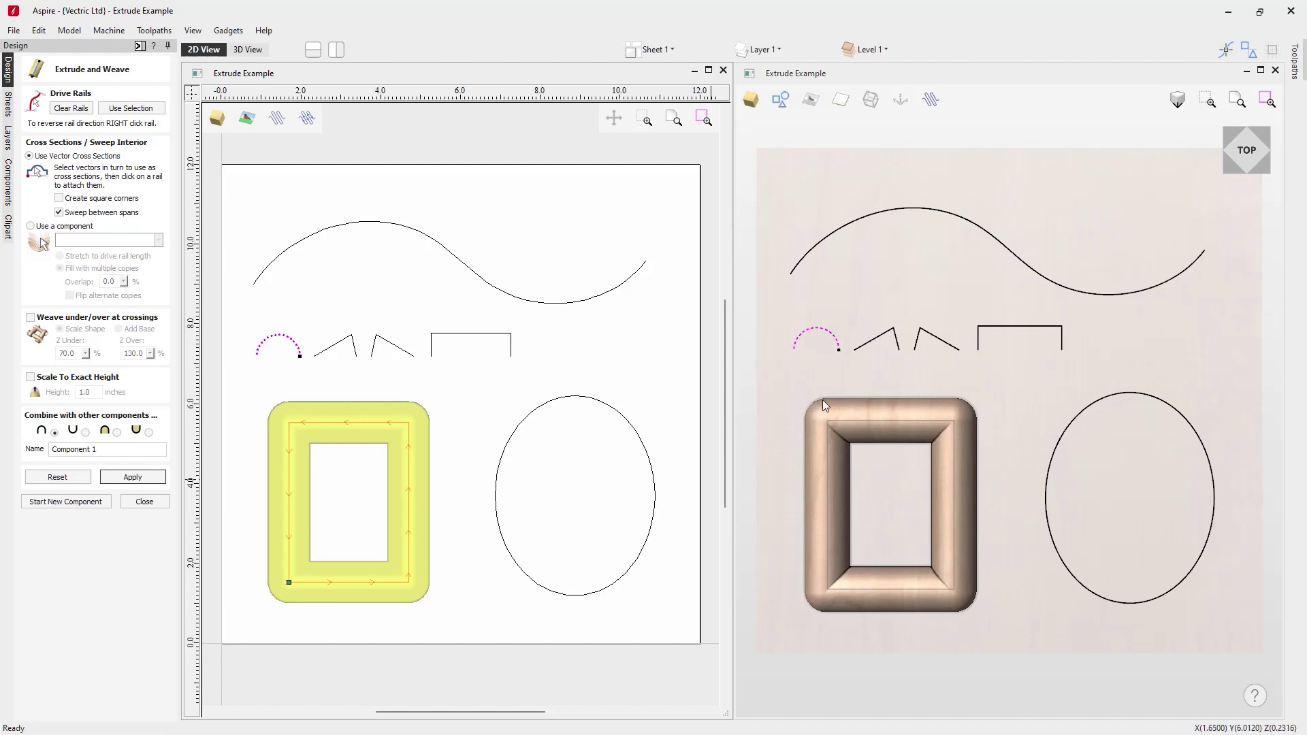
# - Enable square corners, recompute the rectangular frame extrusion and keep it by starting a new component
pyautogui.click(60, 200)
pyautogui.click(132, 476)
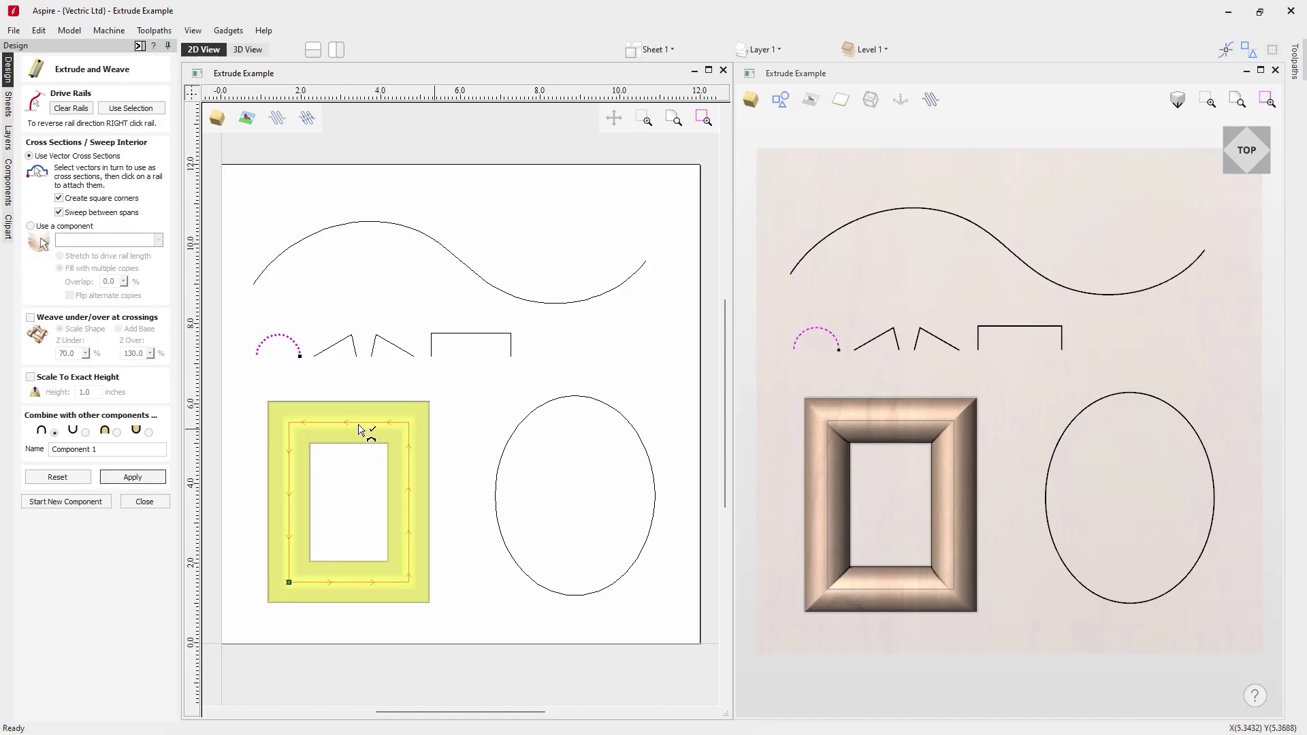
pyautogui.click(72, 503)
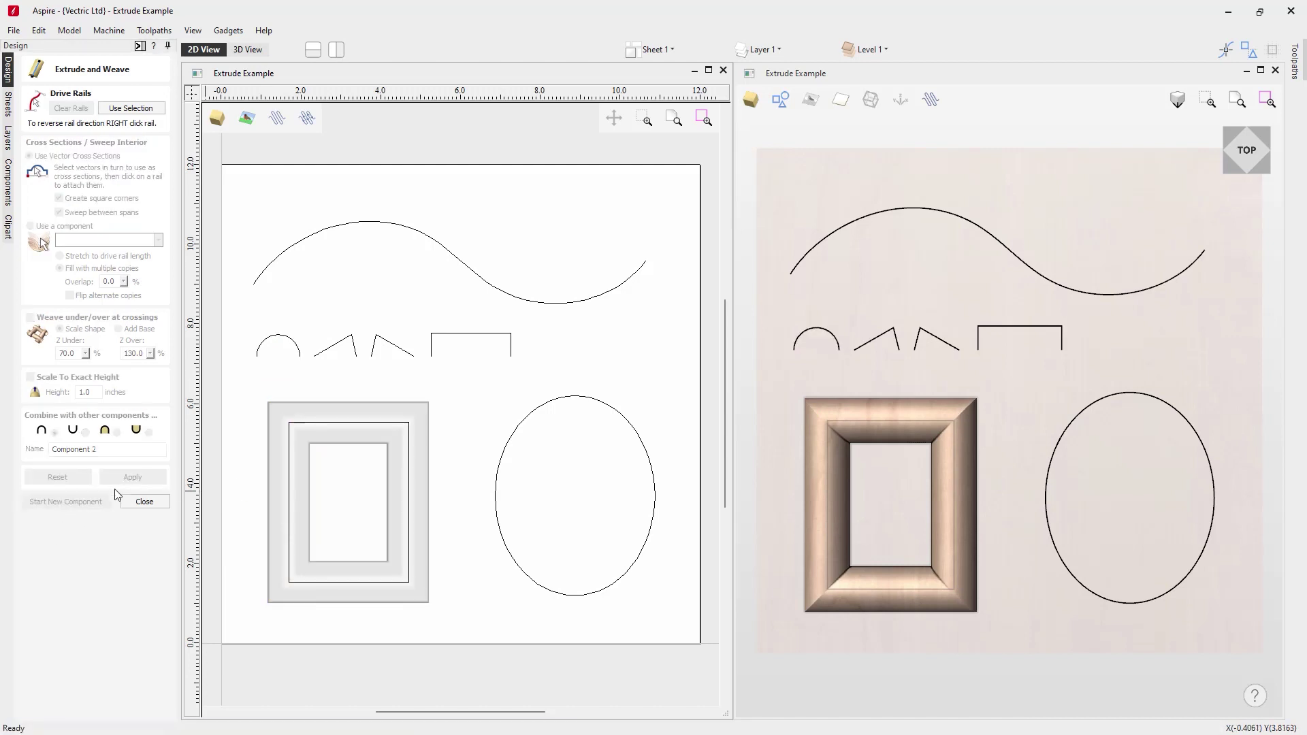
# - Use the oval as the drive rail and extrude around it the angled profile nearest the open rectangular profile
pyautogui.click(612, 409)
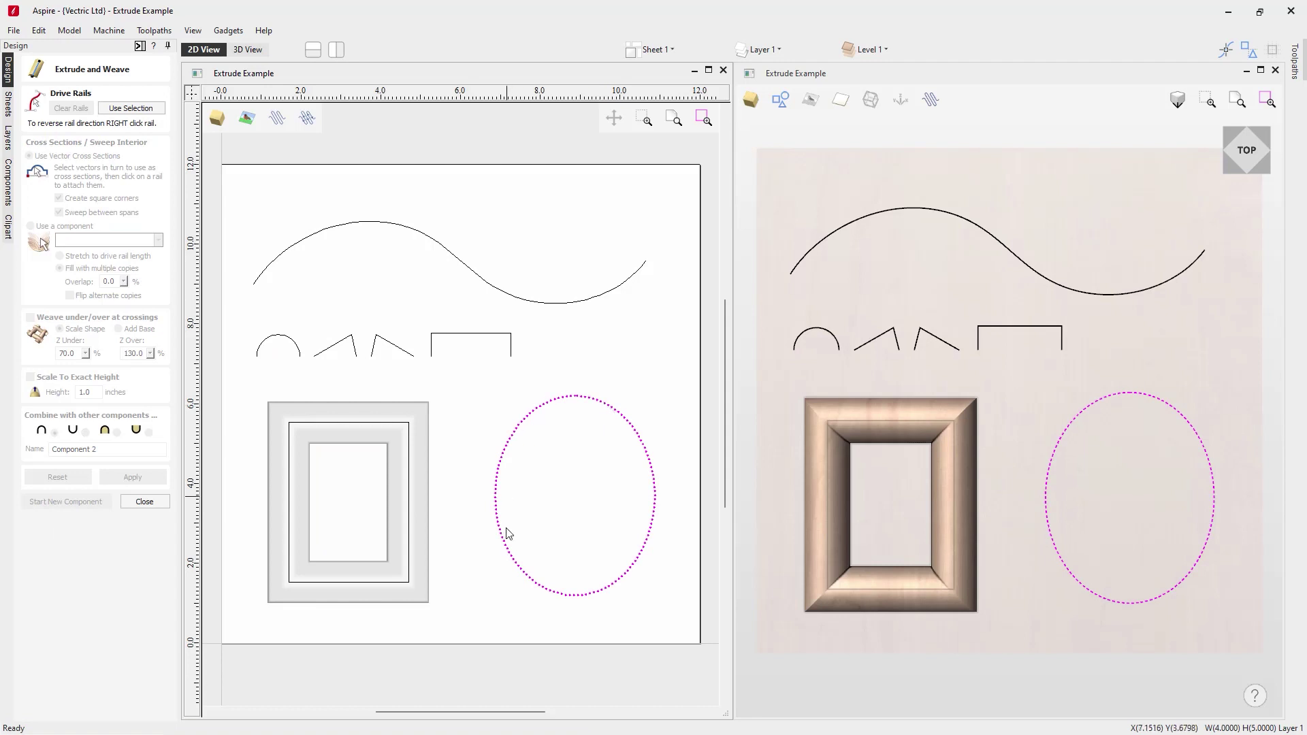
pyautogui.click(135, 108)
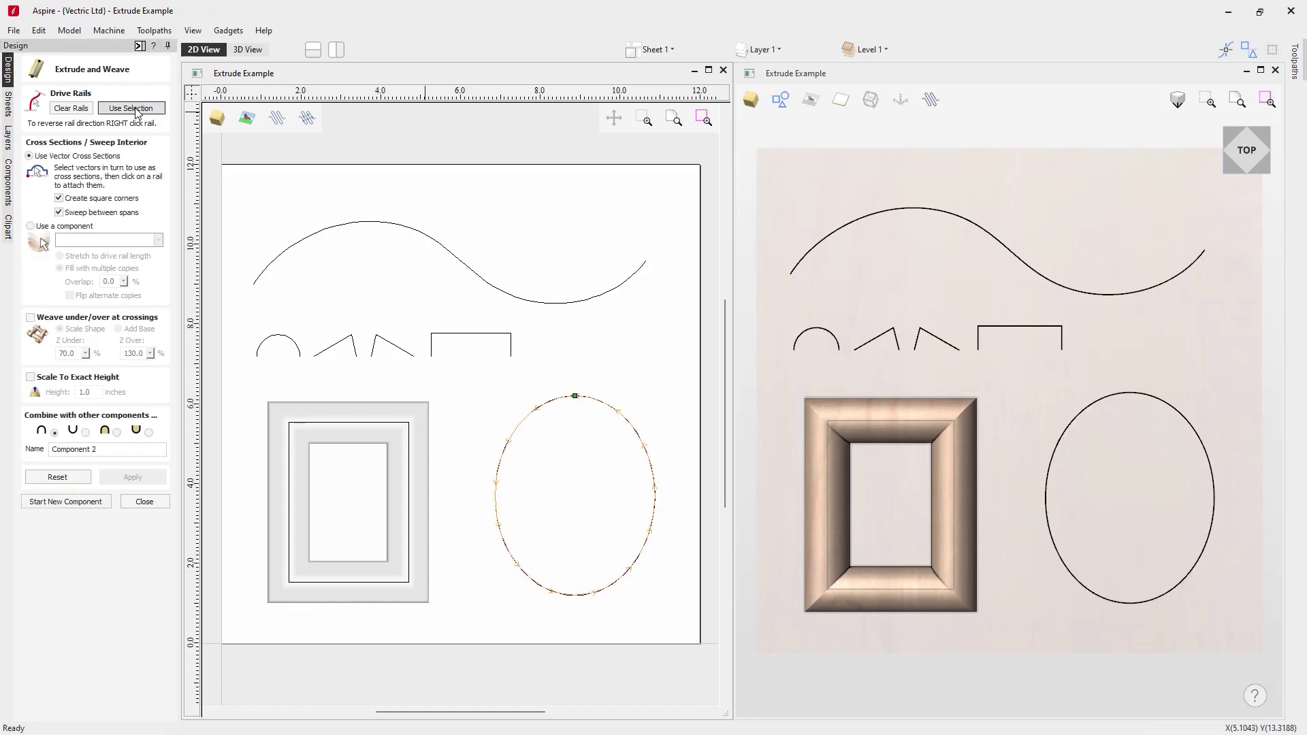
pyautogui.click(394, 347)
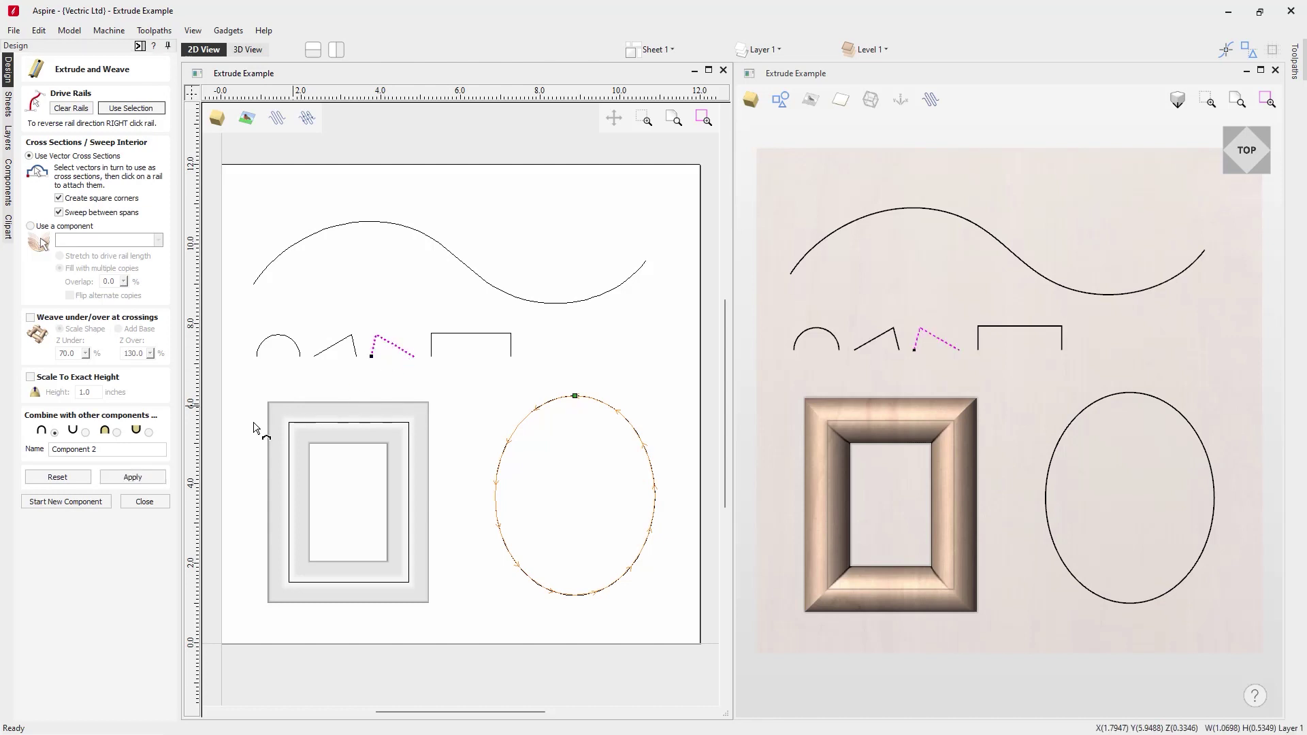
pyautogui.click(138, 479)
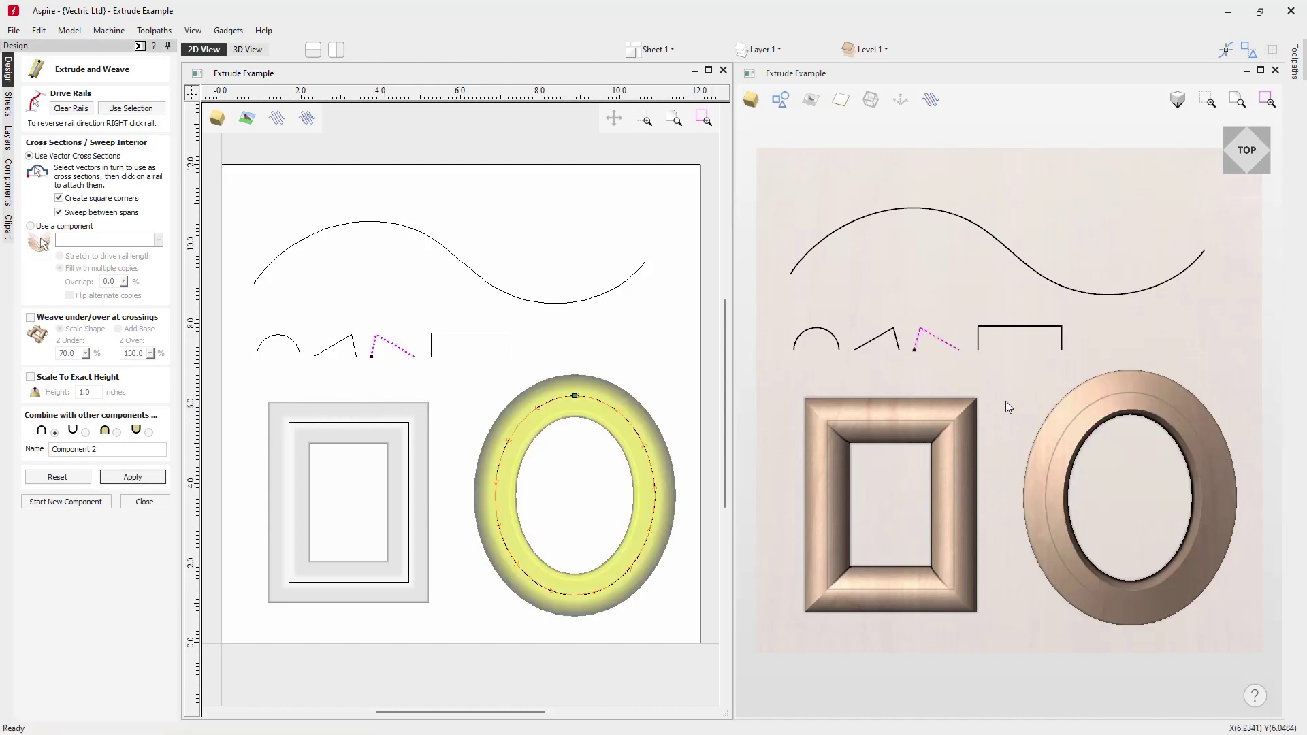
# - Reverse the oval rail's direction and recompute the extrusion to flip the profile's slope
pyautogui.moveTo(1125, 497); pyautogui.dragTo(1055, 514)
pyautogui.moveTo(1050, 584); pyautogui.dragTo(967, 484)
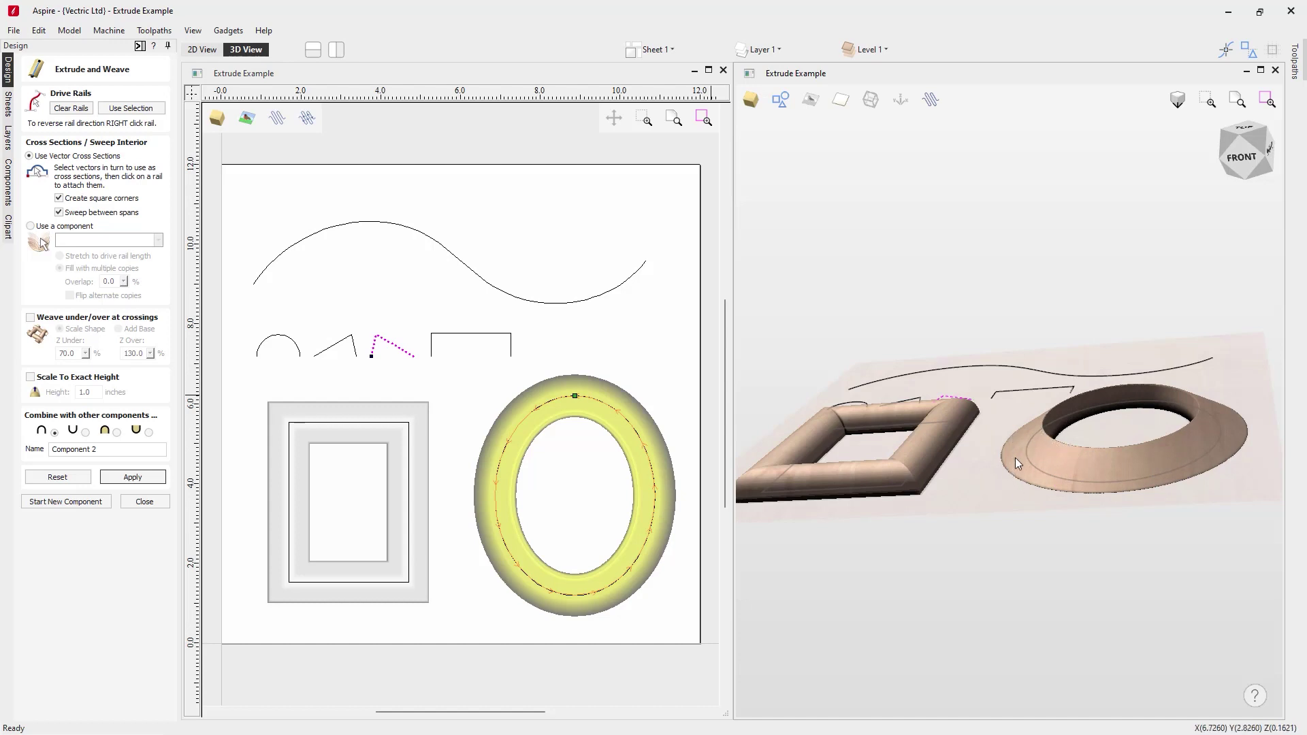
pyautogui.rightClick(529, 423)
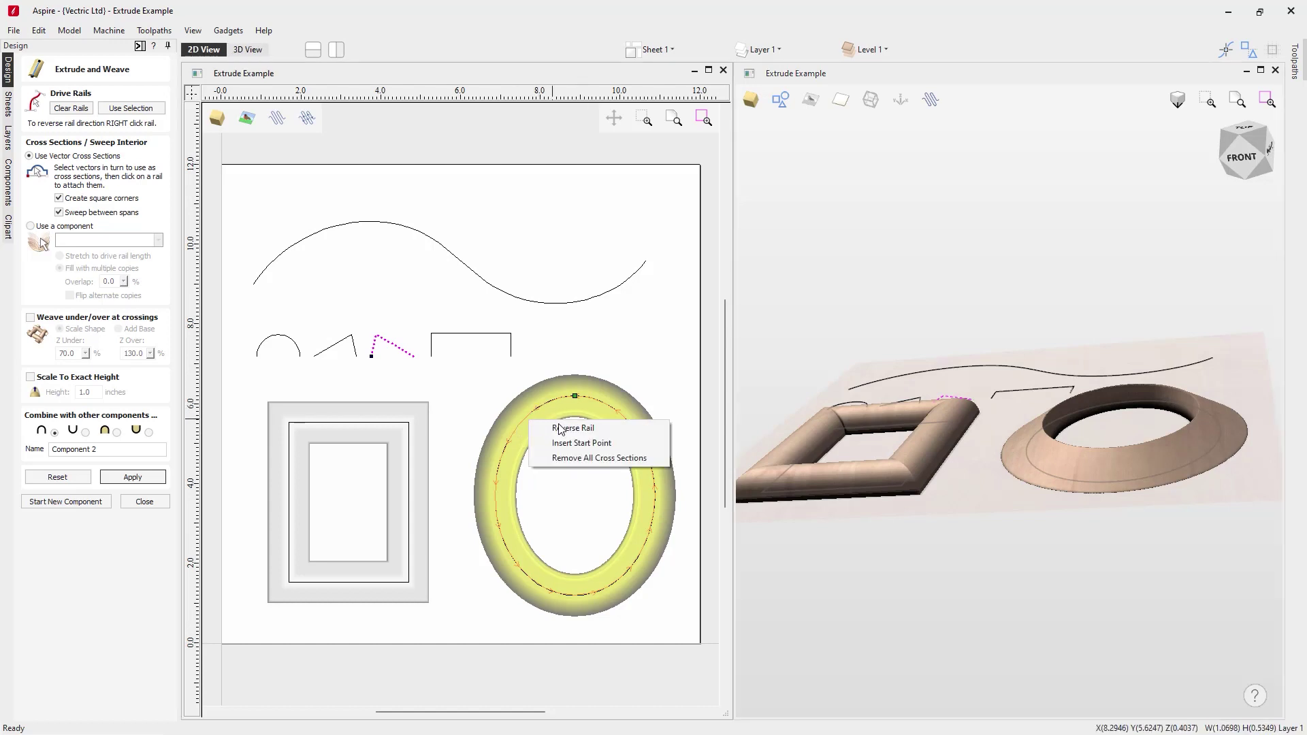
pyautogui.click(588, 432)
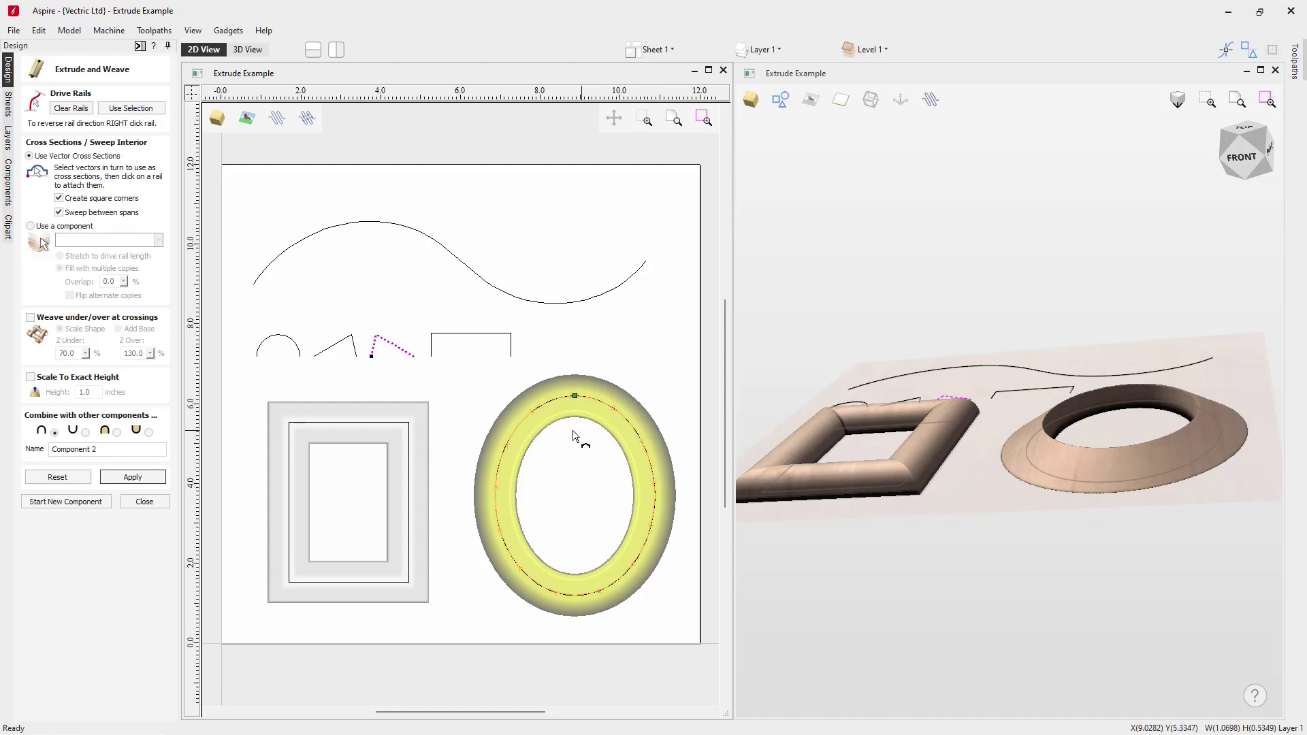
pyautogui.click(145, 480)
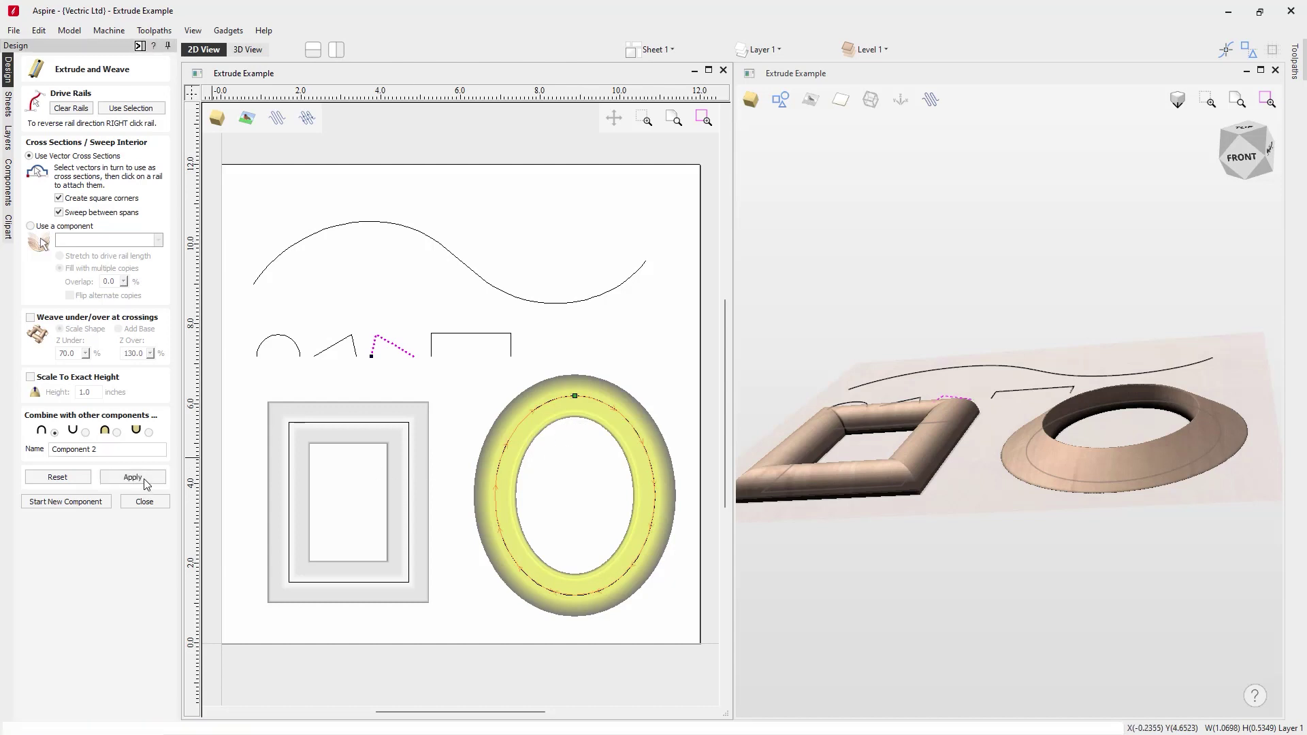
pyautogui.moveTo(1162, 500); pyautogui.dragTo(1170, 594)
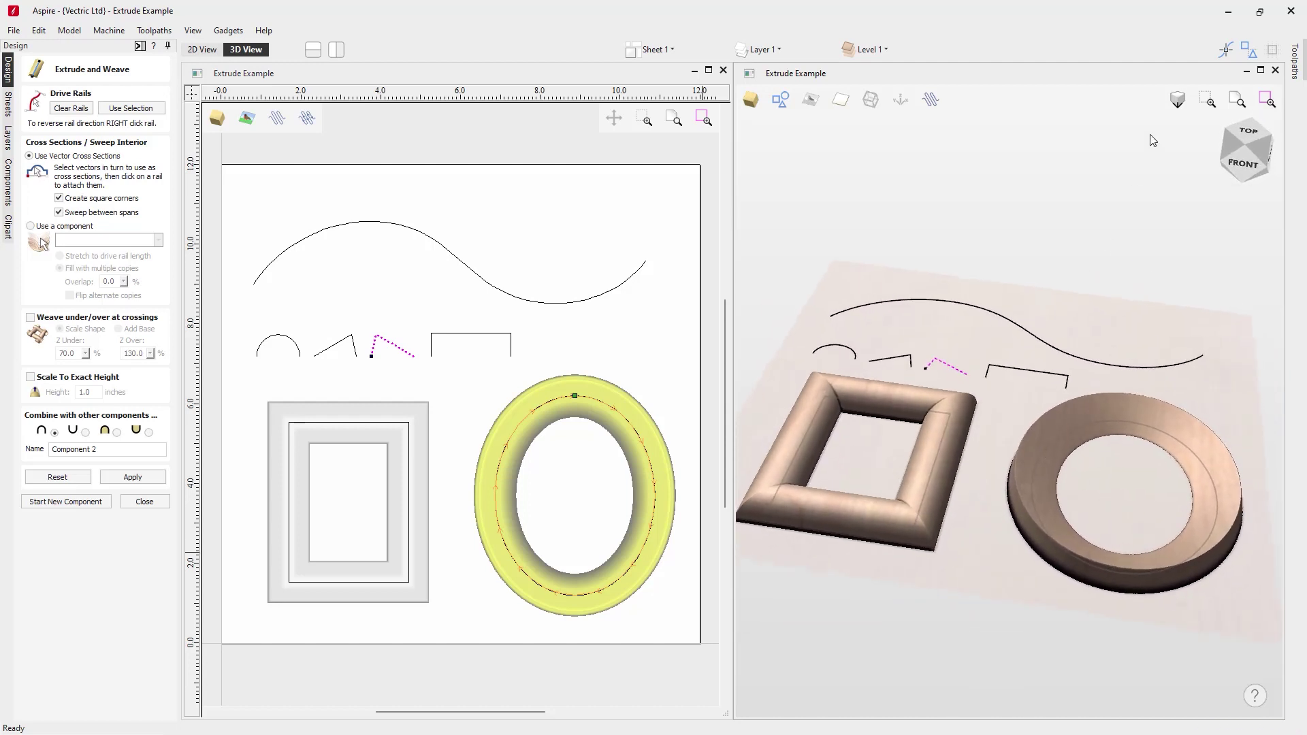
# - Discard the oval frame extrusion and close the Extrude and Weave tool
pyautogui.click(1245, 140)
pyautogui.click(212, 169)
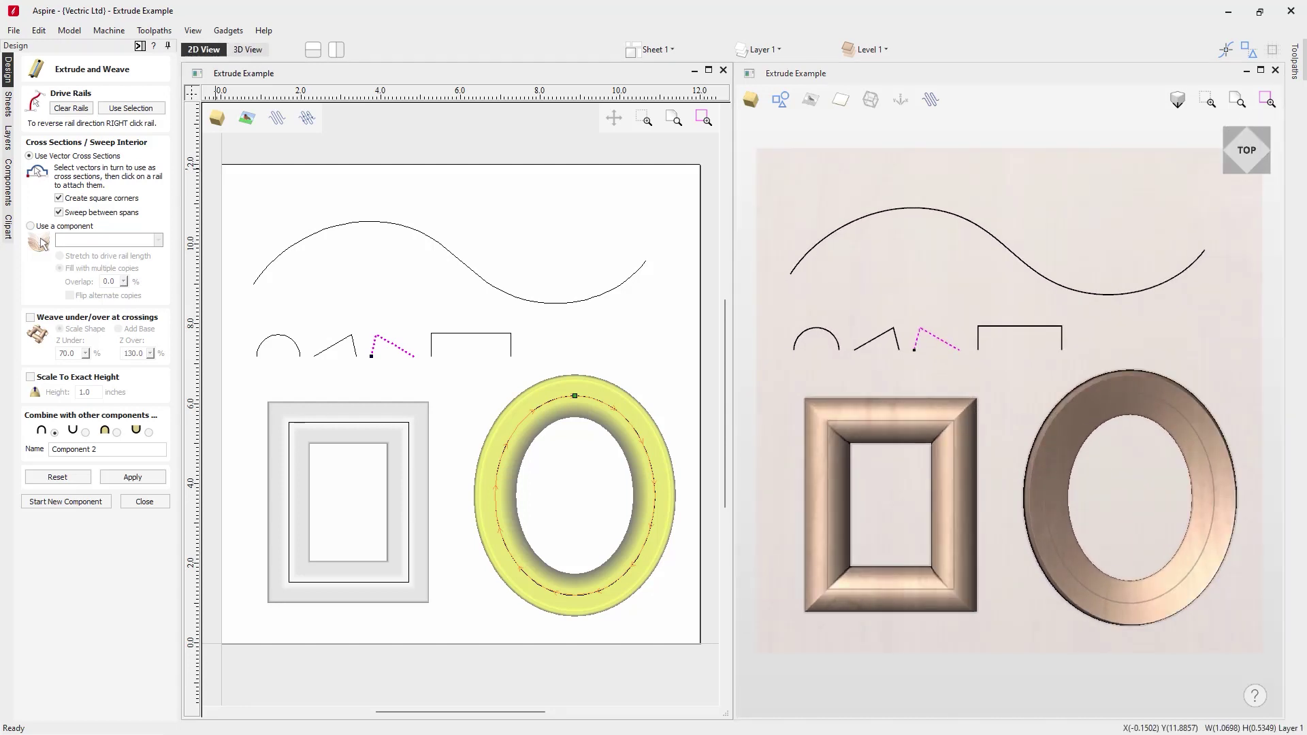
pyautogui.click(85, 475)
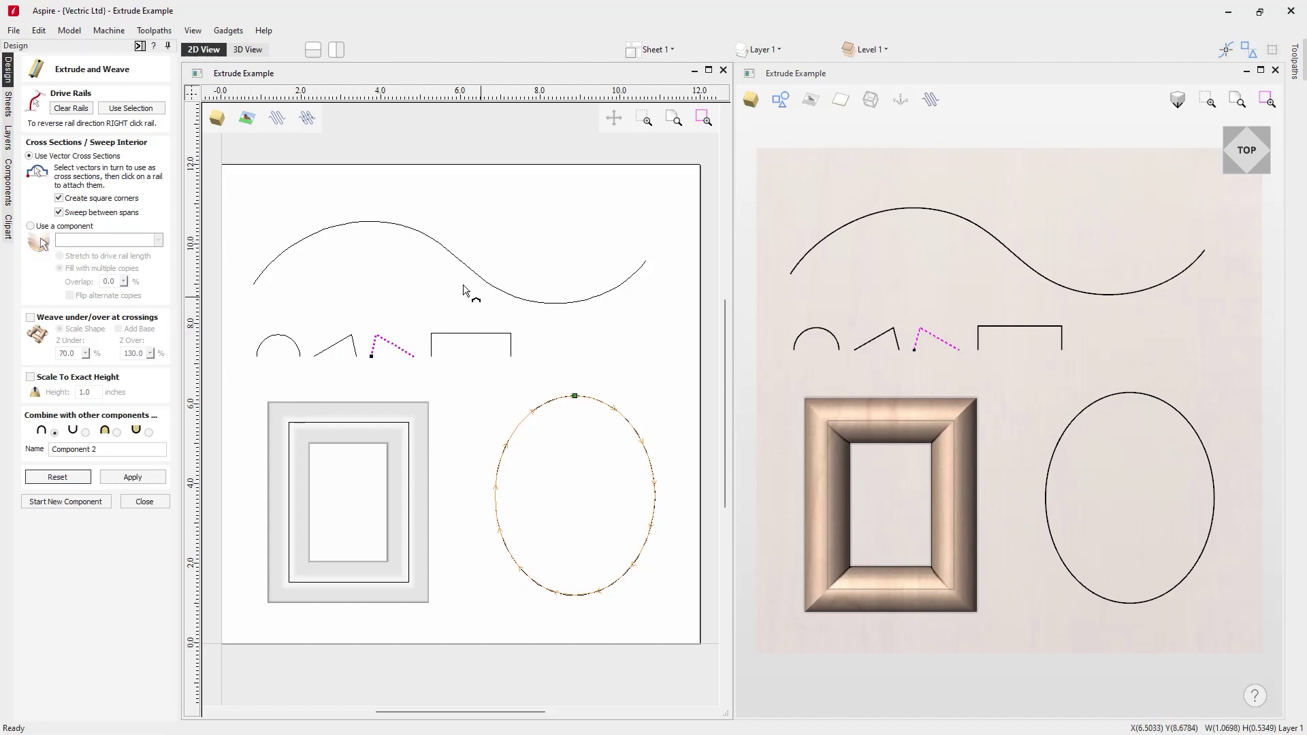
pyautogui.click(143, 501)
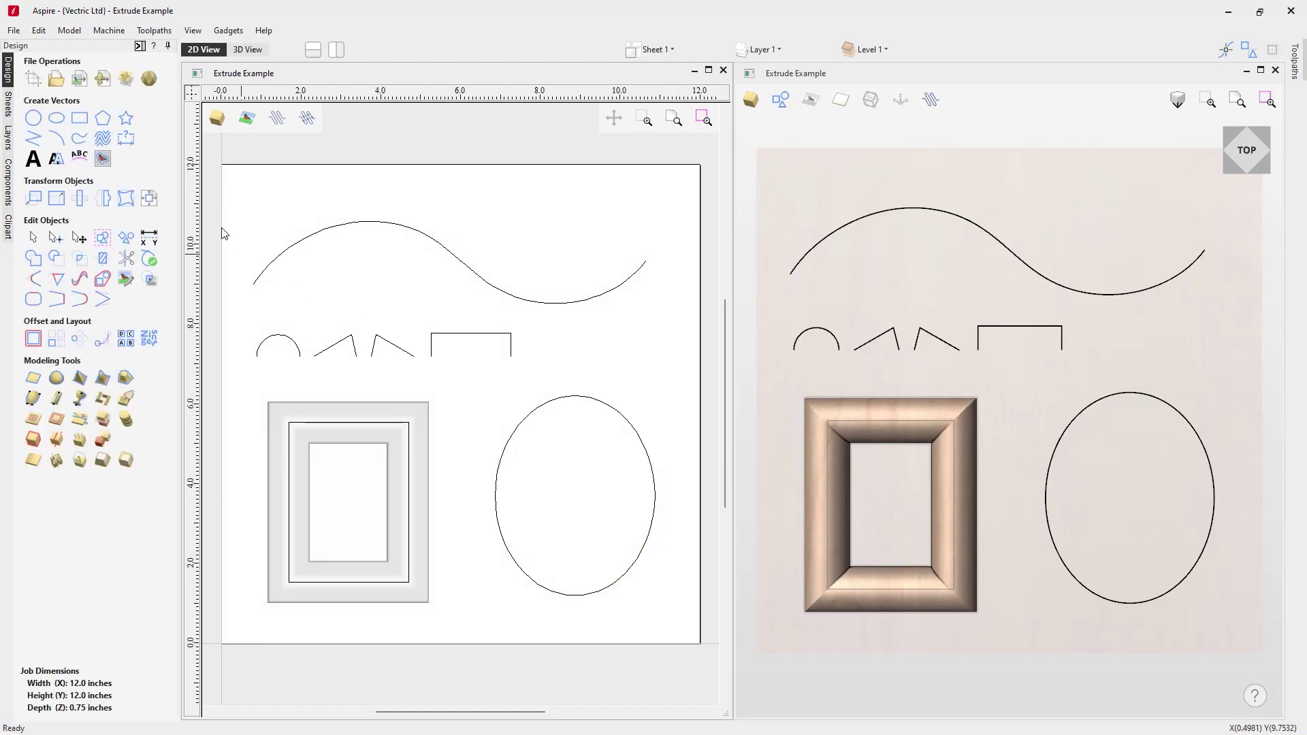
# - Import the Grape_Leaf-50602-A-Tilt component into the job
pyautogui.click(108, 82)
pyautogui.click(716, 243)
pyautogui.click(898, 413)
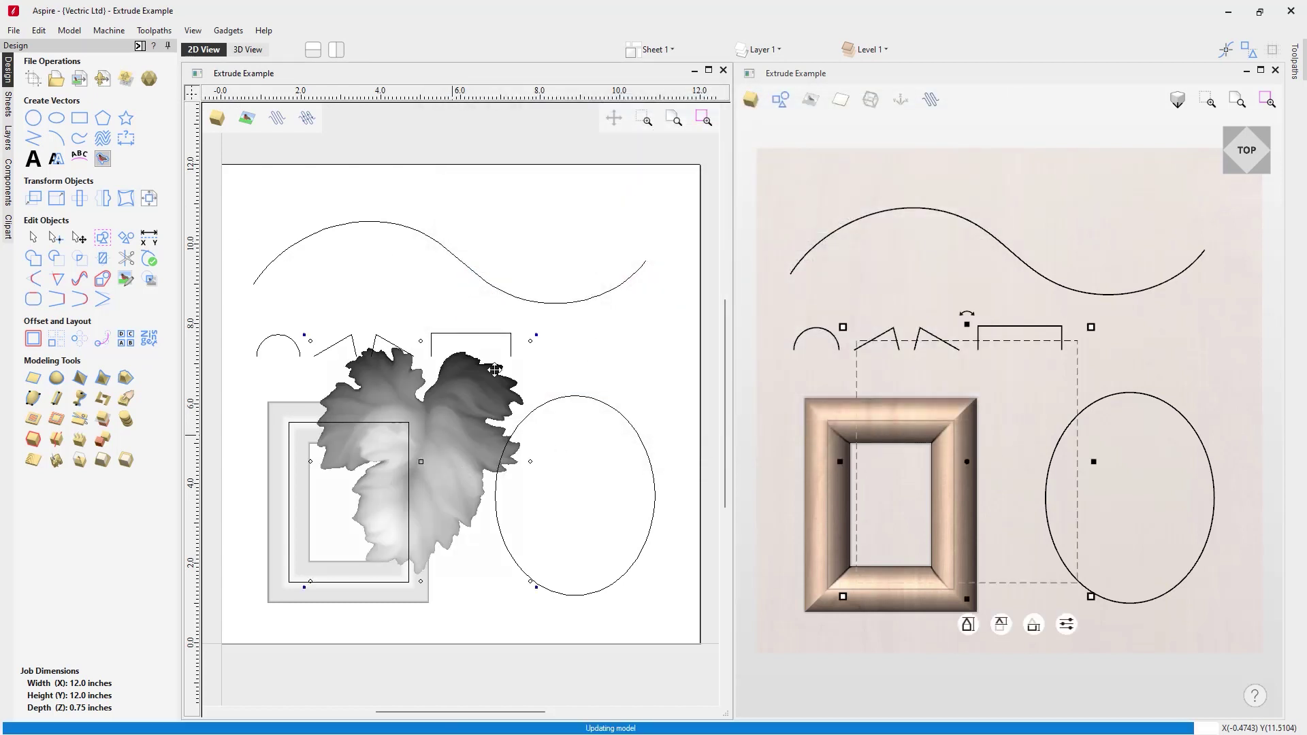
# - Shrink the grape leaf to about 1.76 by 1.93 inches, place it below the open rectangular profile and rotate it roughly a quarter turn counterclockwise
pyautogui.moveTo(536, 335); pyautogui.dragTo(398, 489)
pyautogui.moveTo(353, 531); pyautogui.dragTo(475, 379)
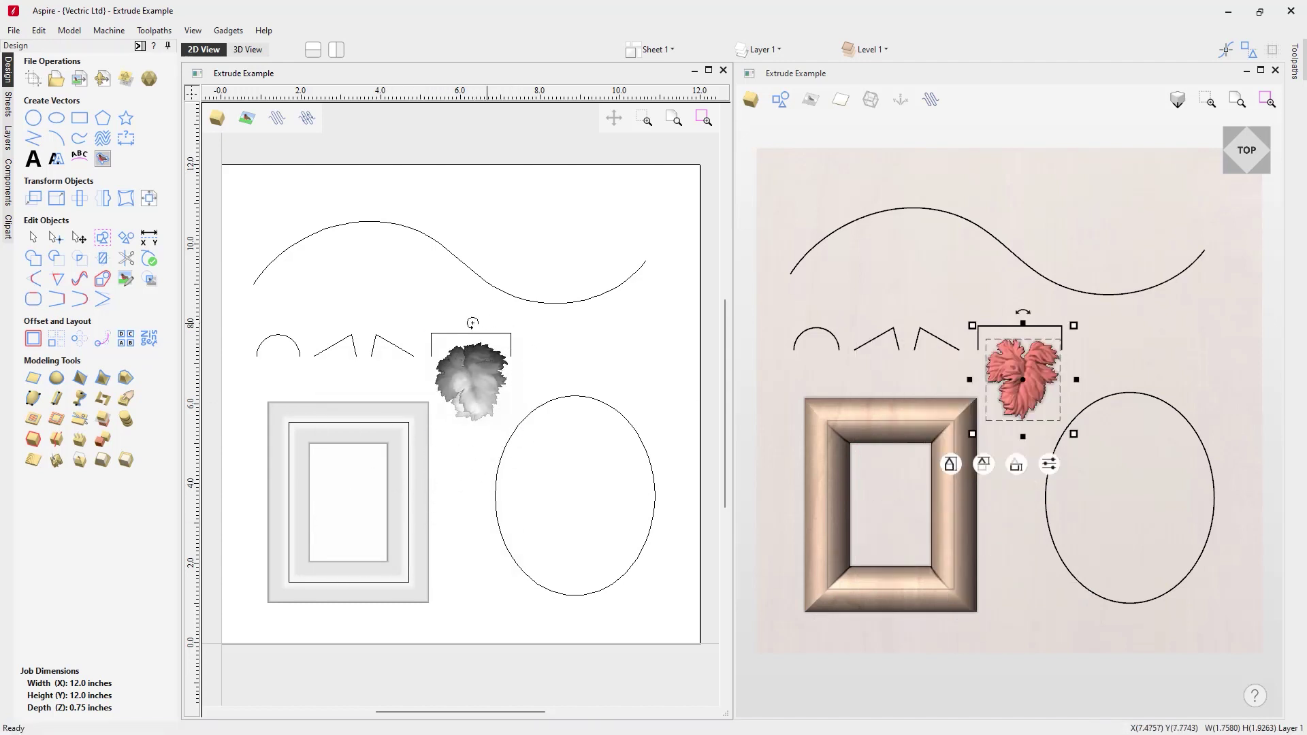
pyautogui.moveTo(473, 323); pyautogui.dragTo(400, 334)
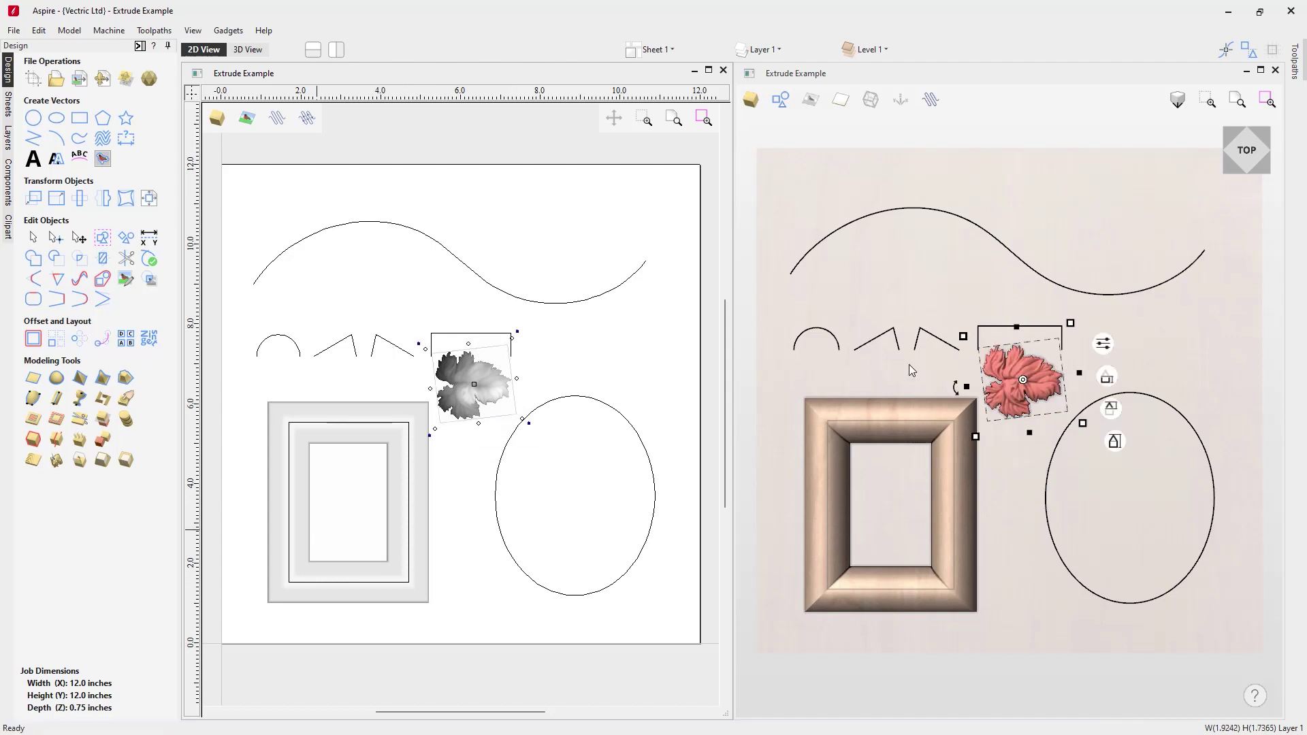
pyautogui.click(1030, 606)
pyautogui.moveTo(1021, 635); pyautogui.dragTo(998, 402)
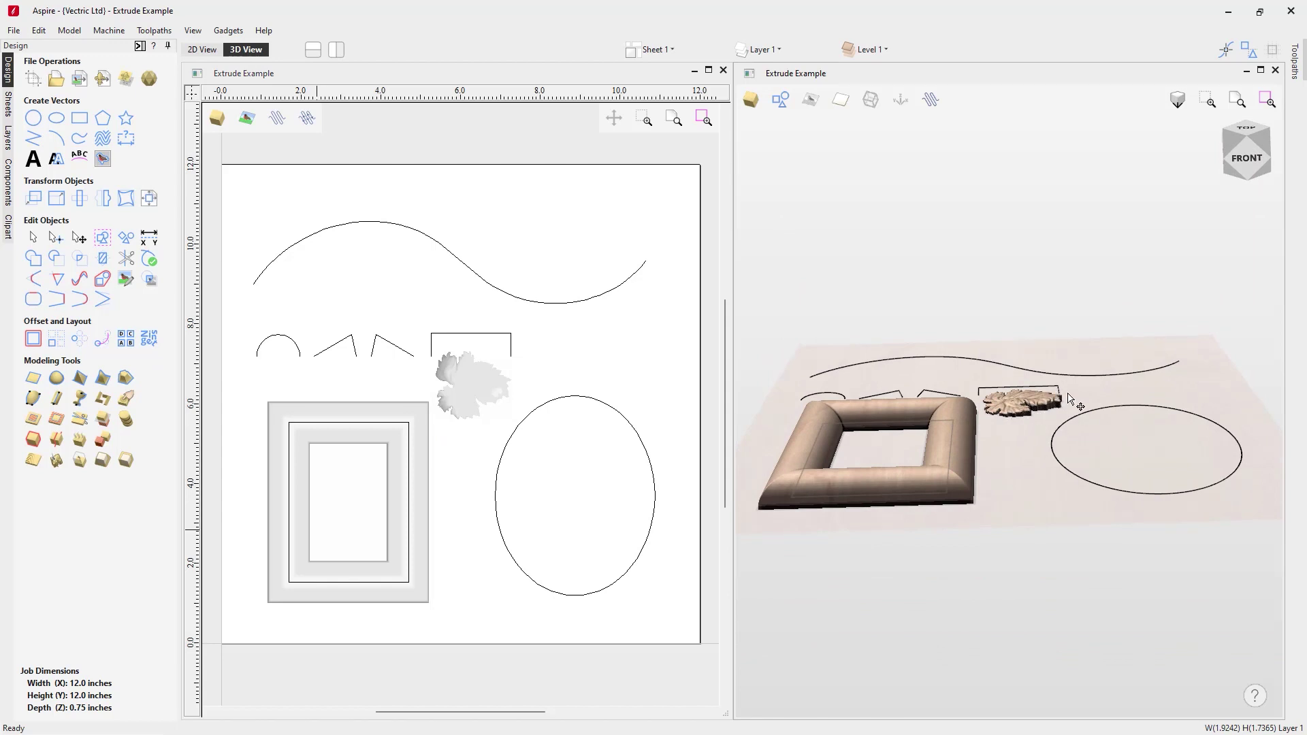
pyautogui.click(1247, 131)
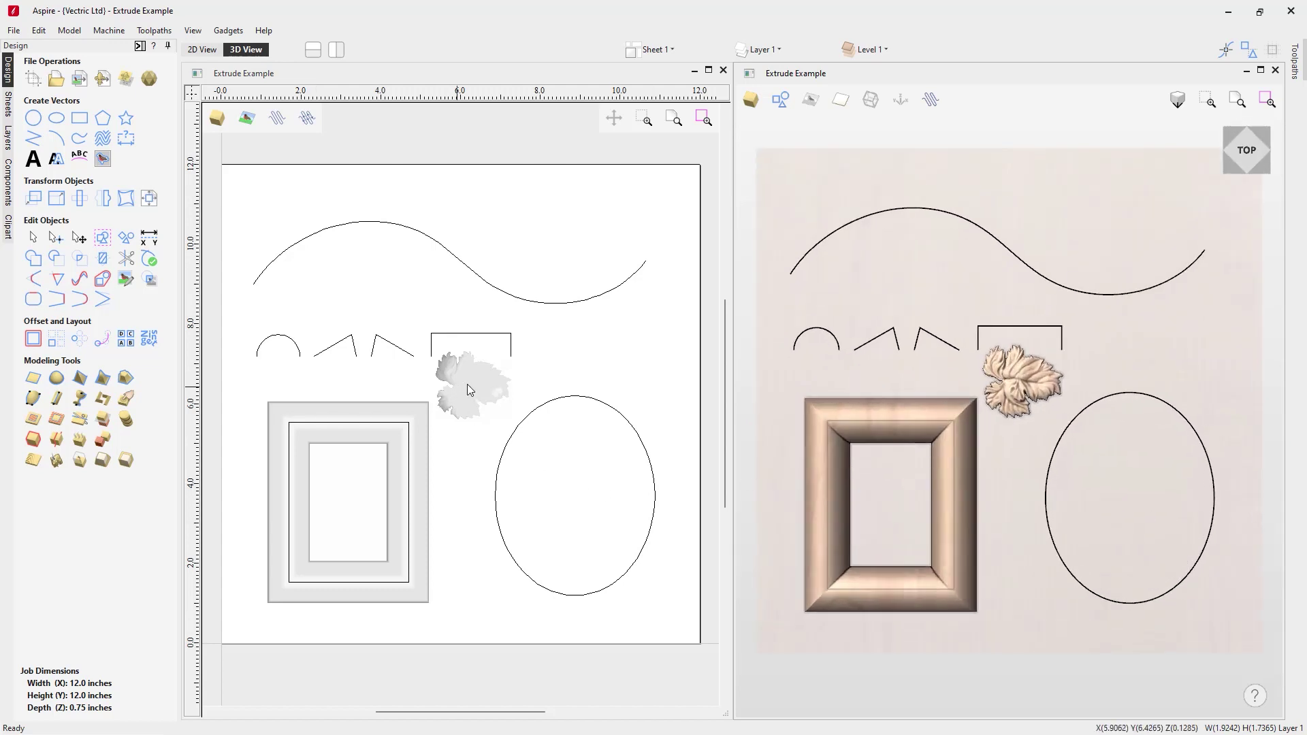
# - Start Extrude and Weave and use the wavy line as the drive rail
pyautogui.click(59, 406)
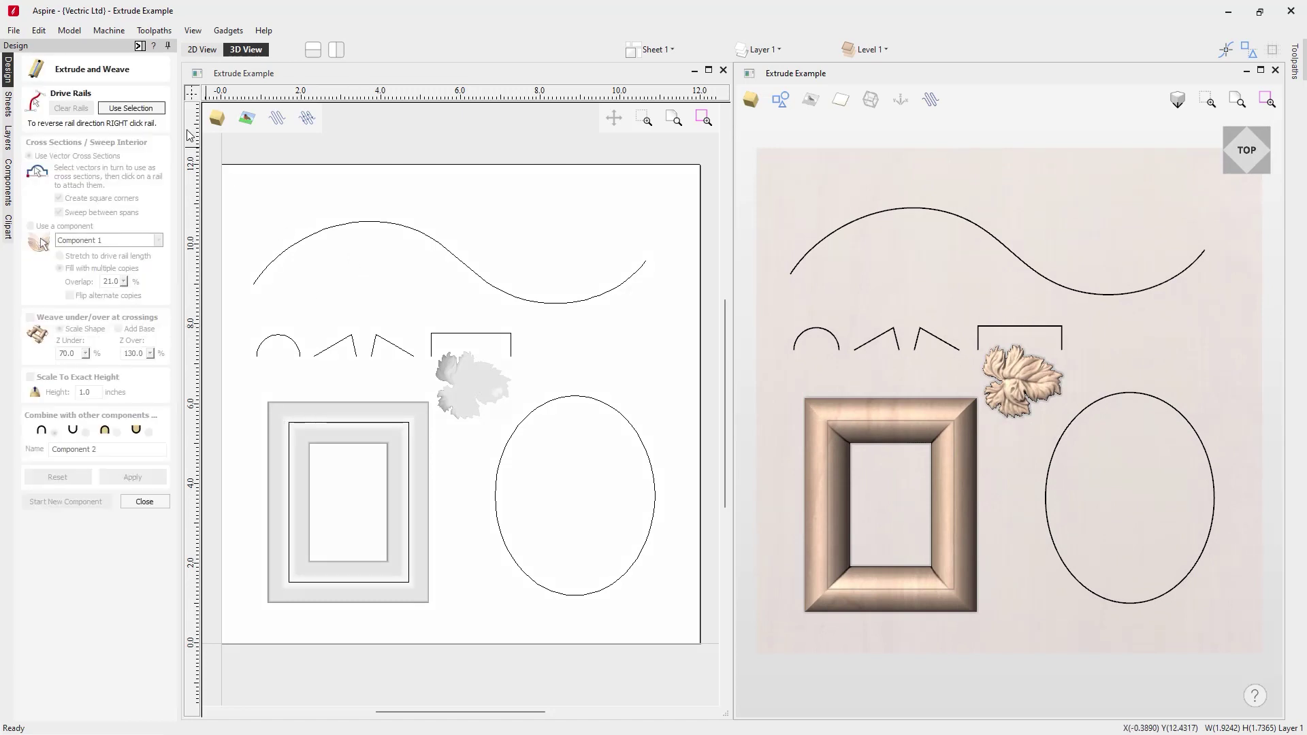
pyautogui.click(406, 231)
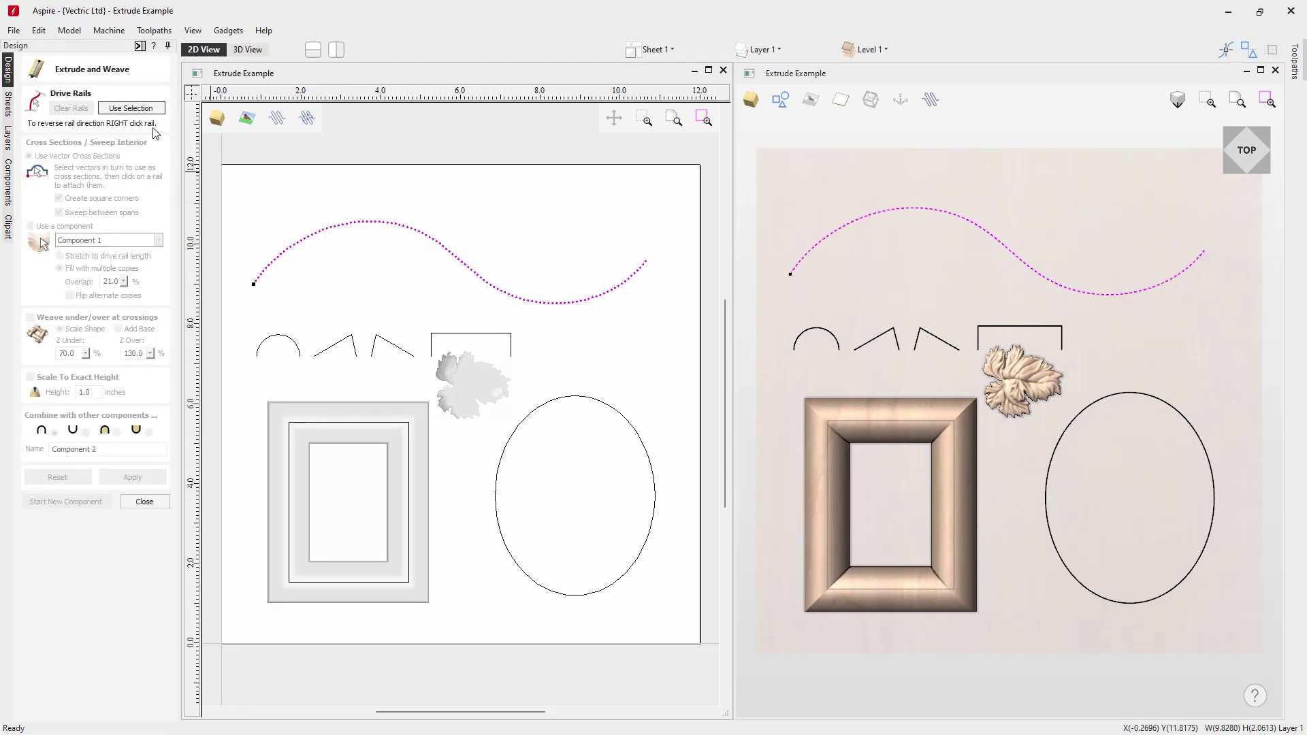
pyautogui.click(131, 107)
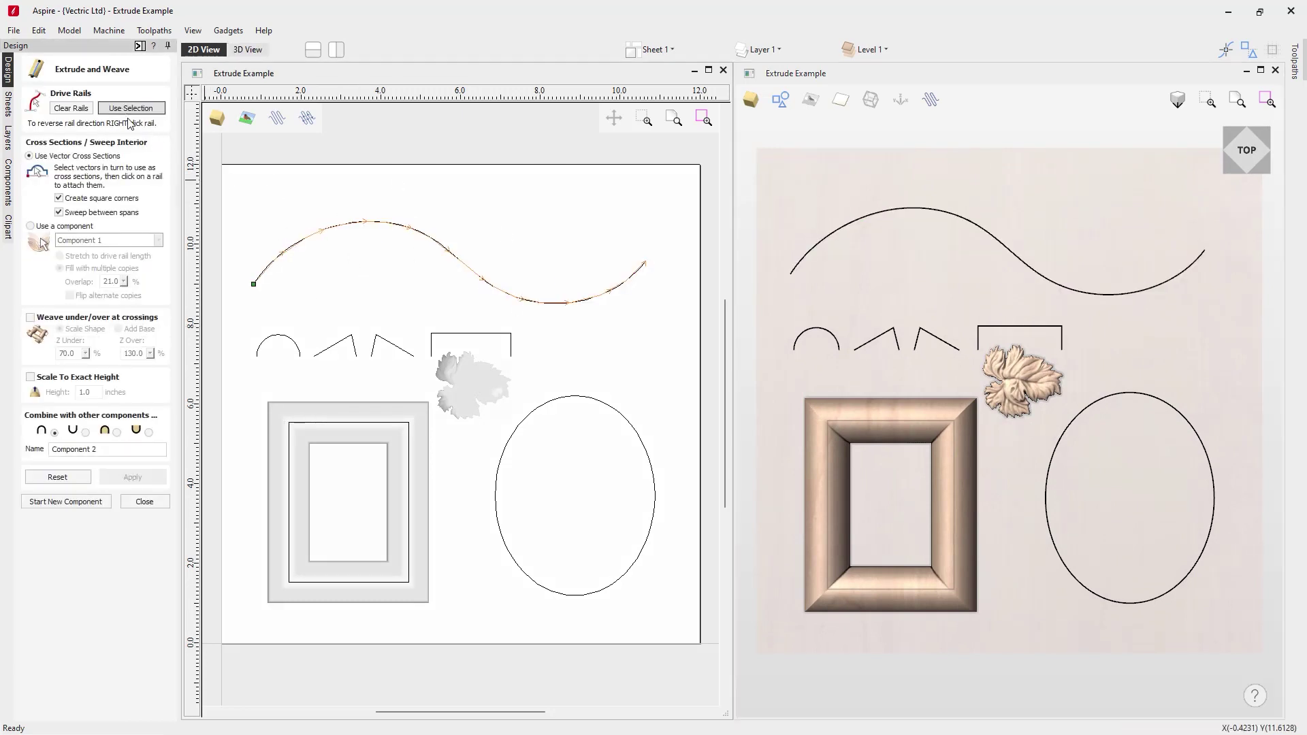
# - Choose the Grape_Leaf-50602-A-Tilt component as the sweep interior and set the overlap between its multiple copies to 0.0%
pyautogui.click(43, 227)
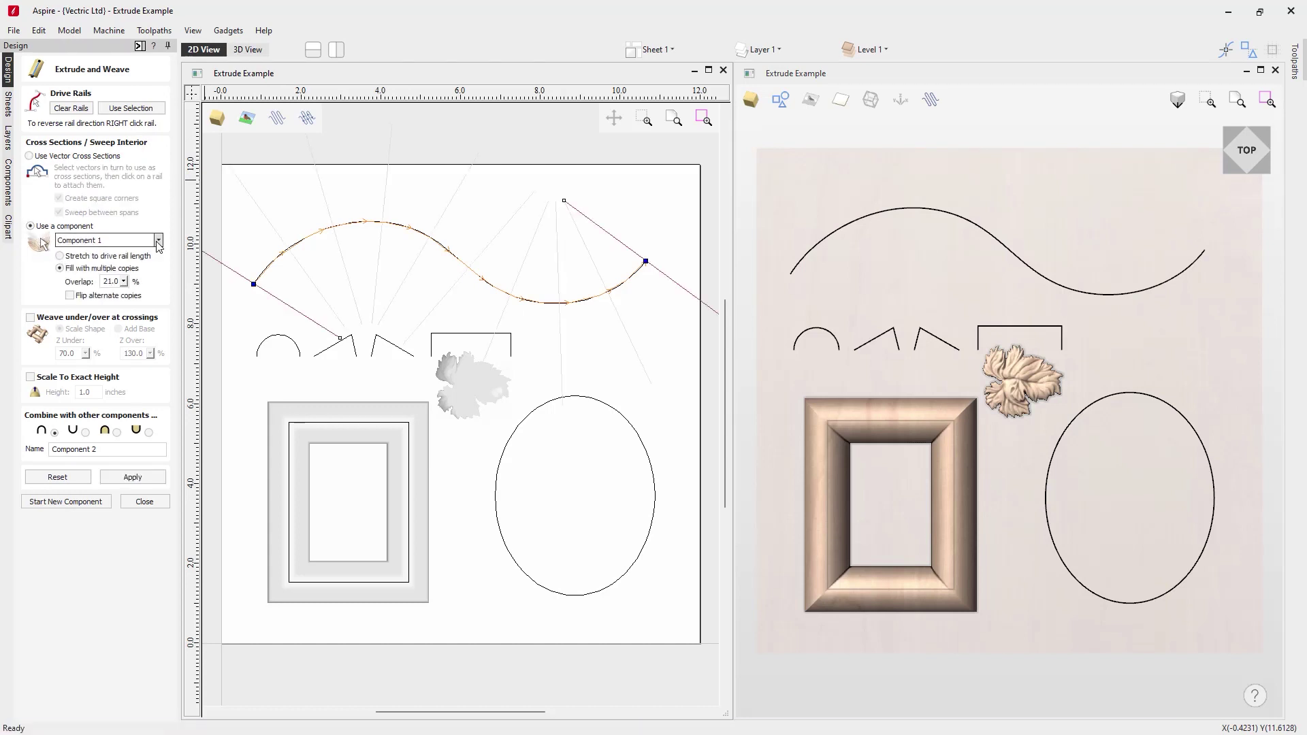
pyautogui.click(159, 240)
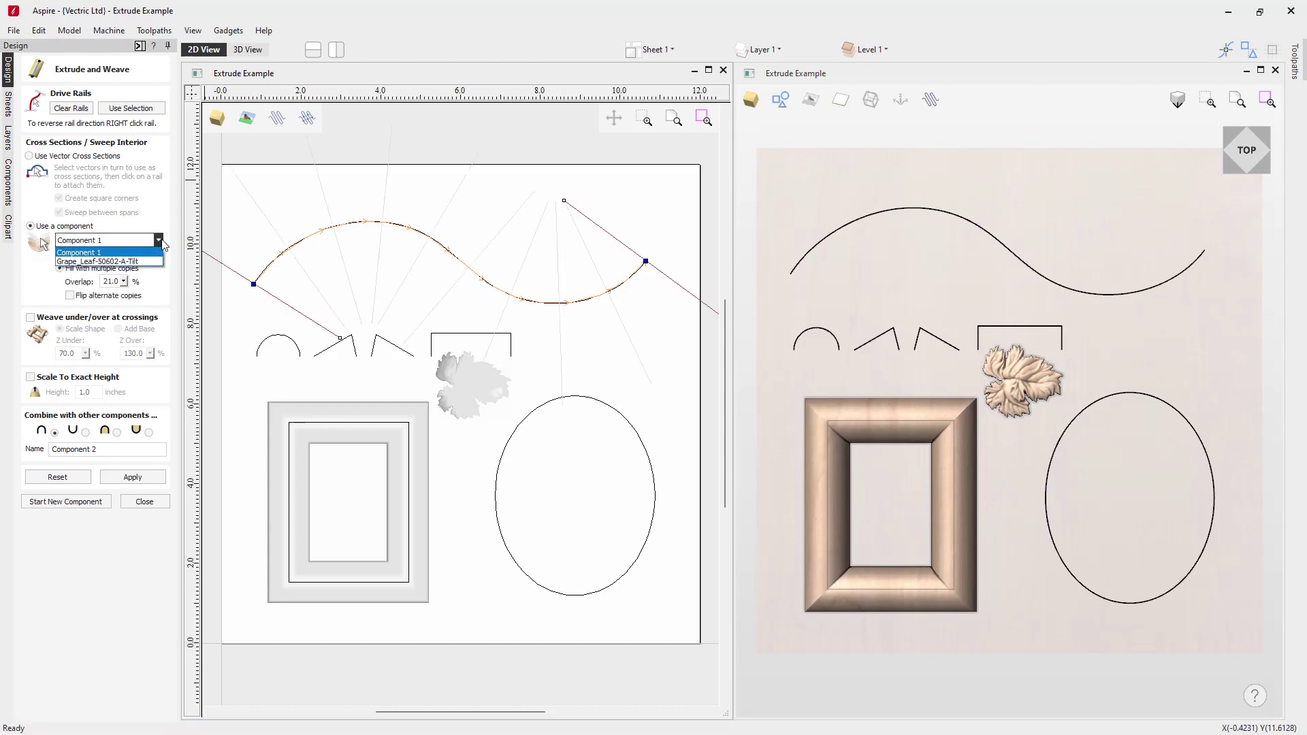
pyautogui.click(93, 262)
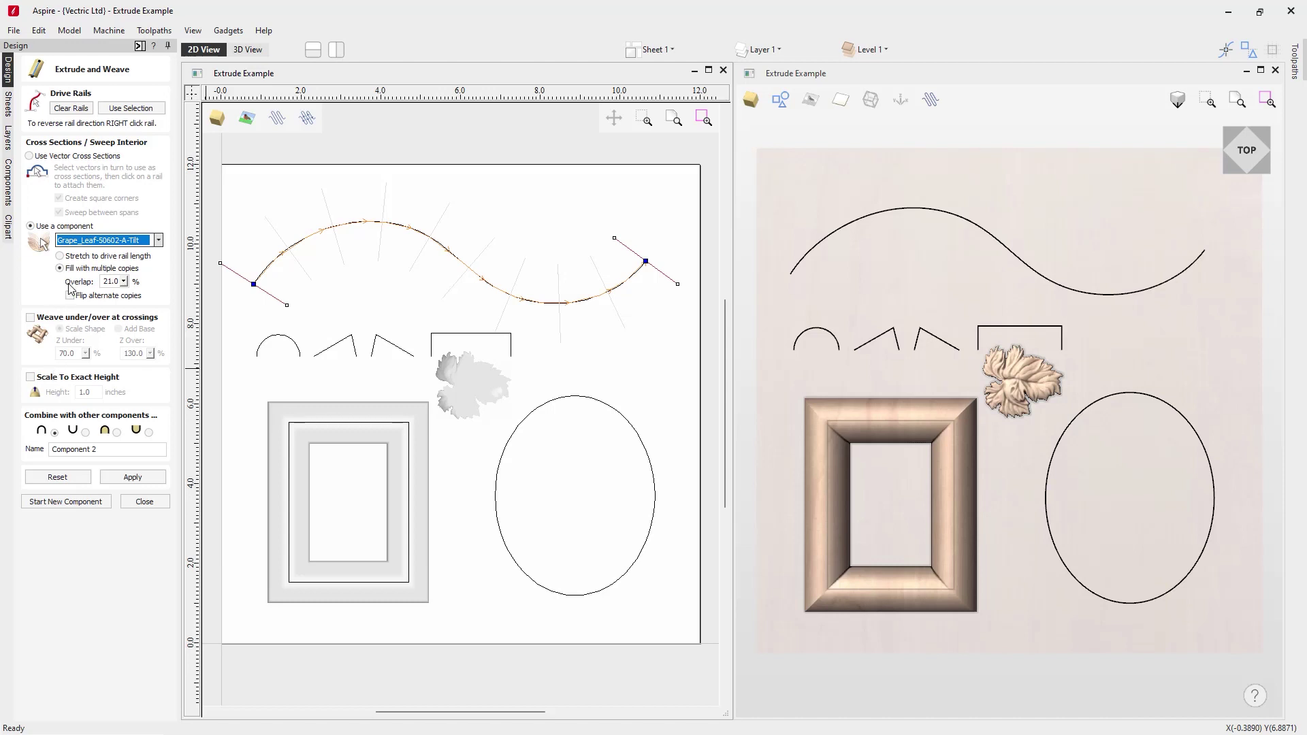
pyautogui.click(120, 282)
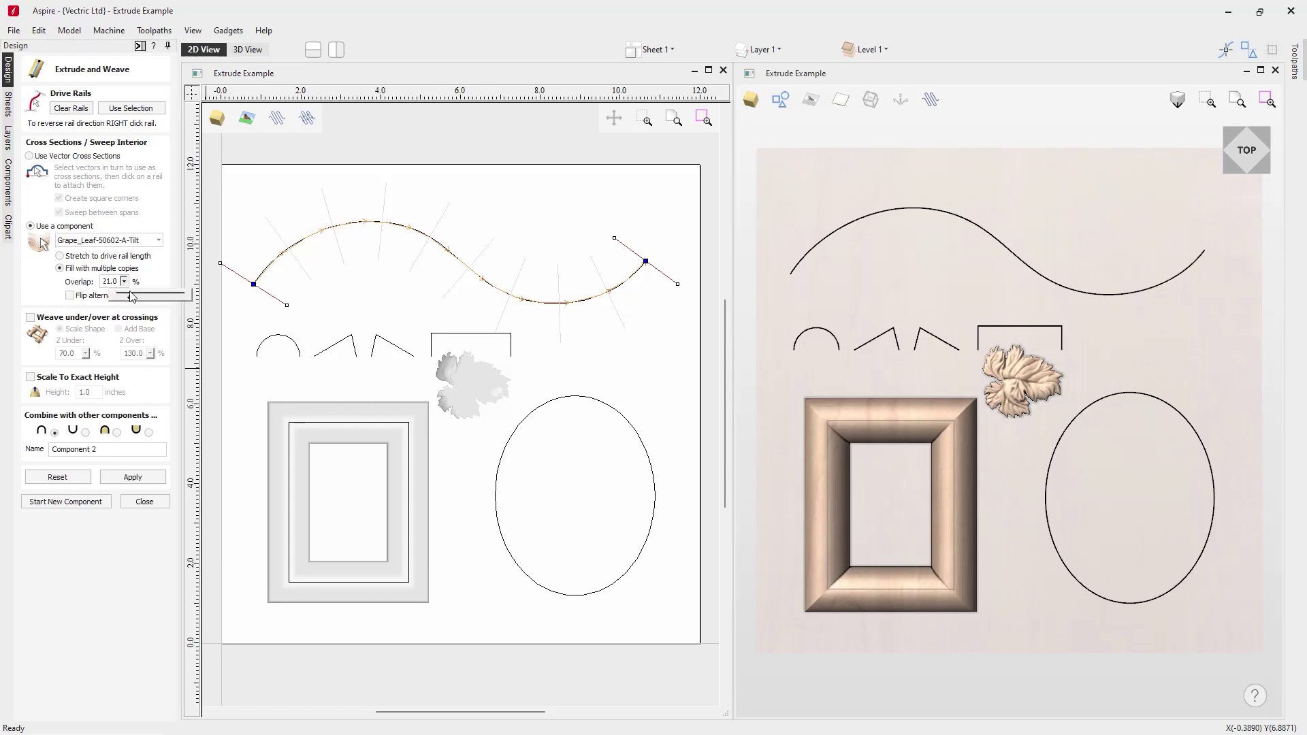
pyautogui.click(124, 282)
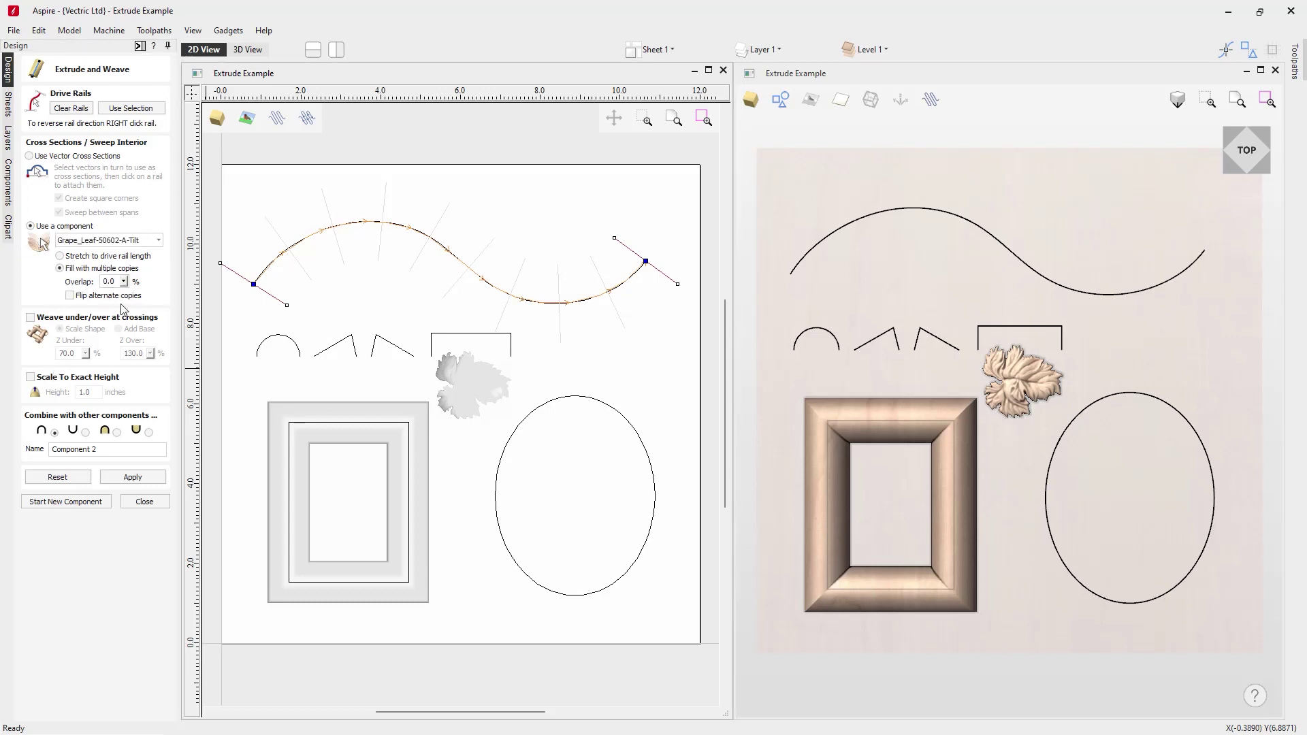
# - Generate the grape leaf copies along the wavy rail and start a new component
pyautogui.click(144, 478)
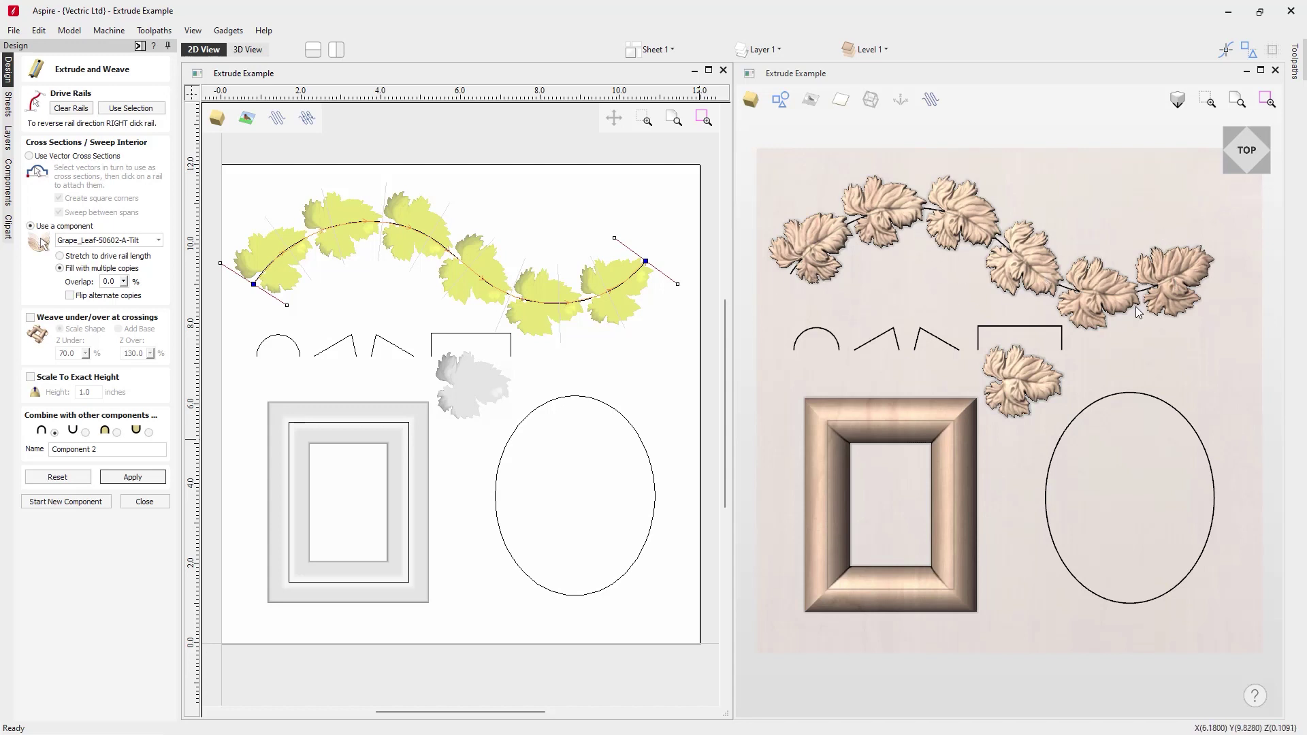
pyautogui.click(73, 507)
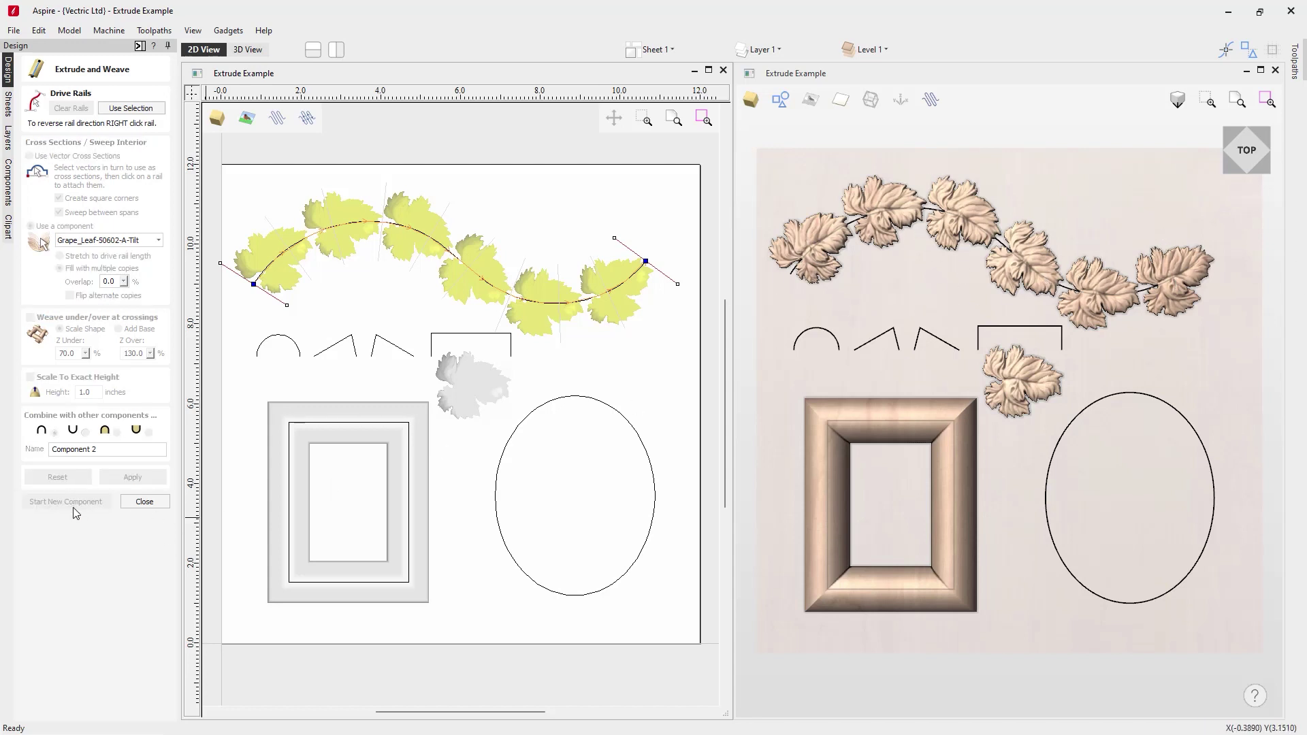
# - Use the ellipse as the drive rail and fill it with grape leaf copies overlapping by 19.0%
pyautogui.click(609, 410)
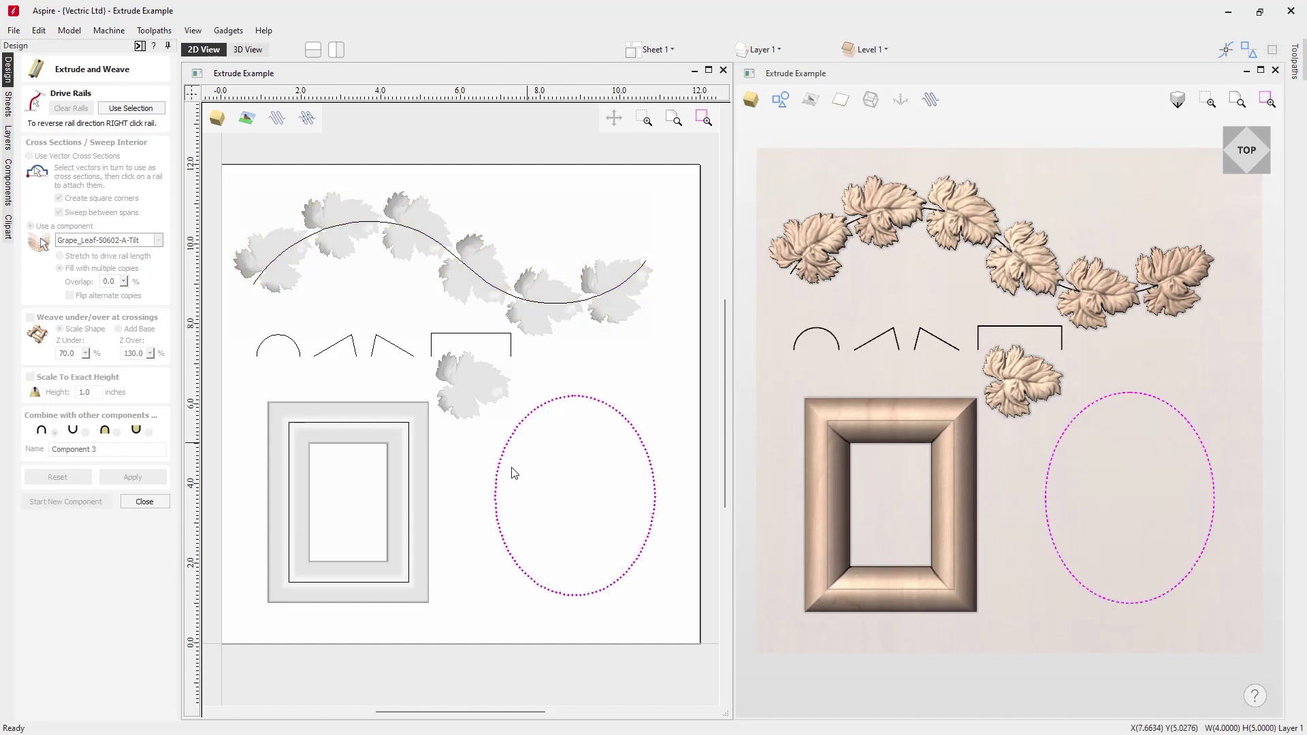
pyautogui.click(124, 110)
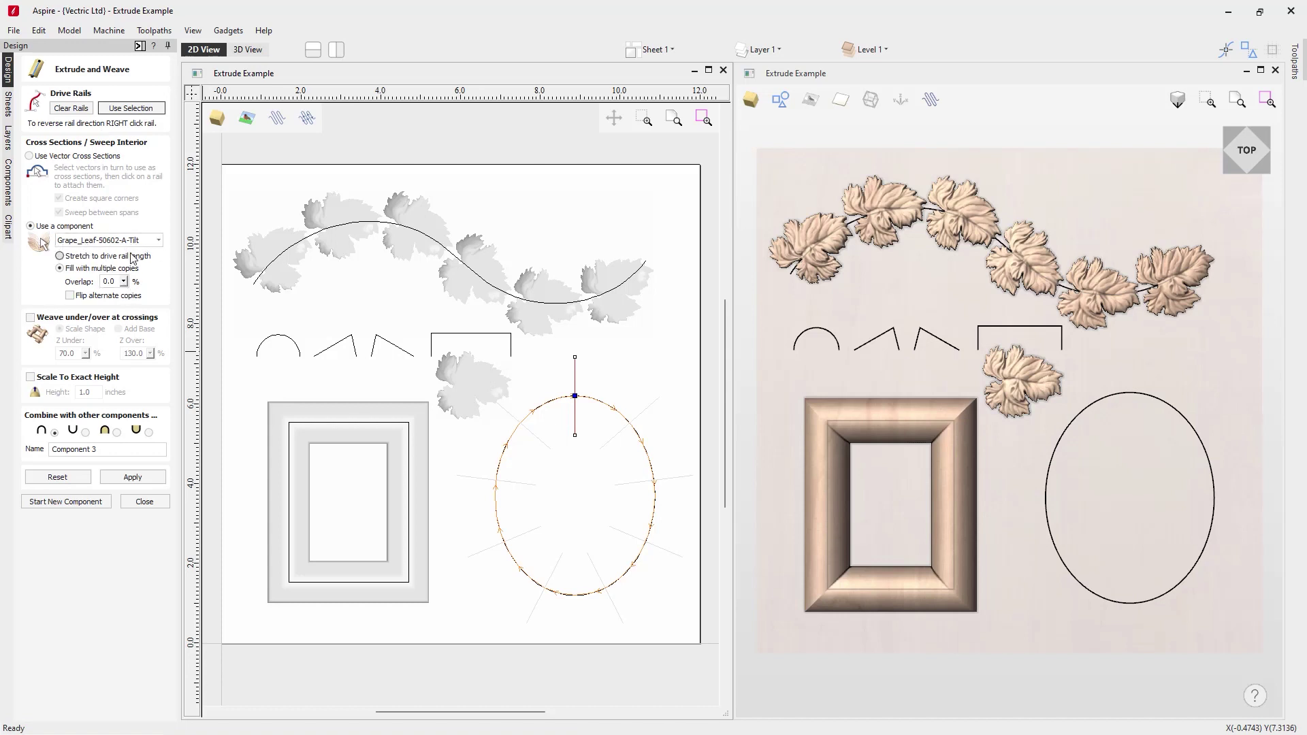
pyautogui.moveTo(123, 282); pyautogui.dragTo(144, 303)
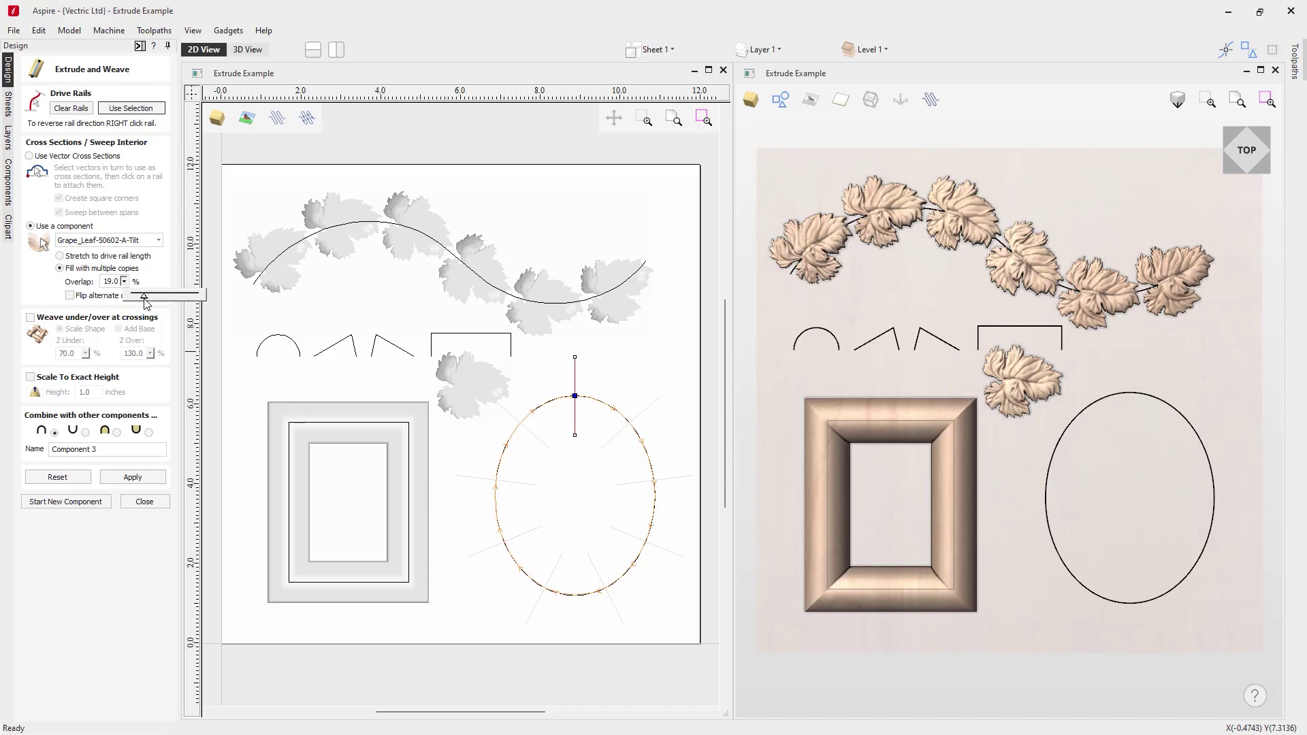
pyautogui.click(145, 303)
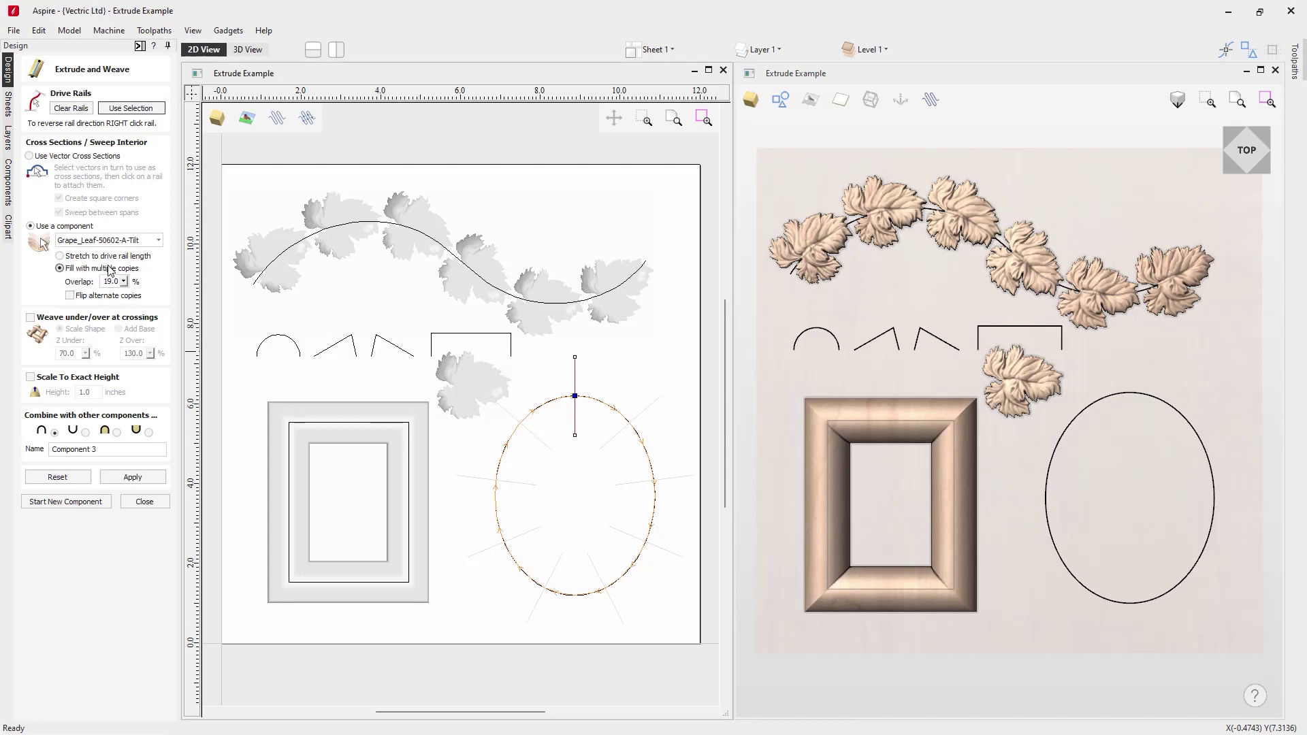
pyautogui.click(146, 476)
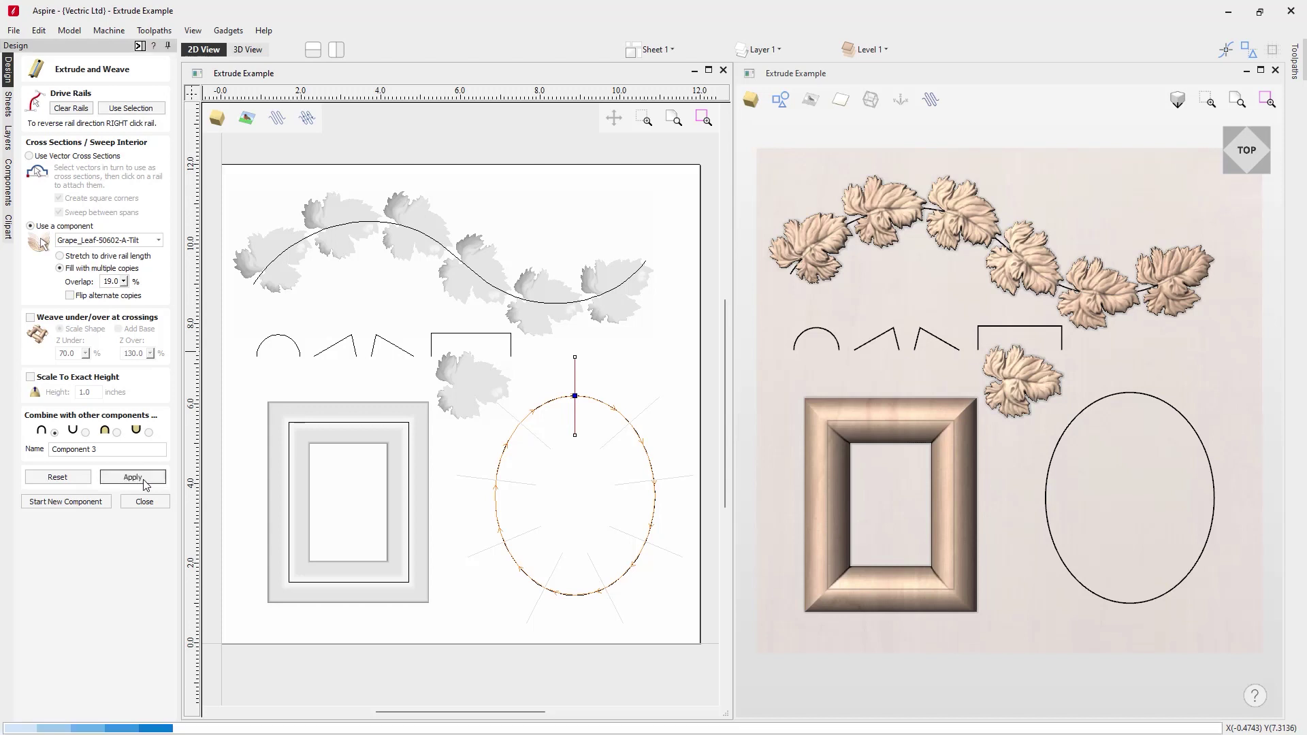
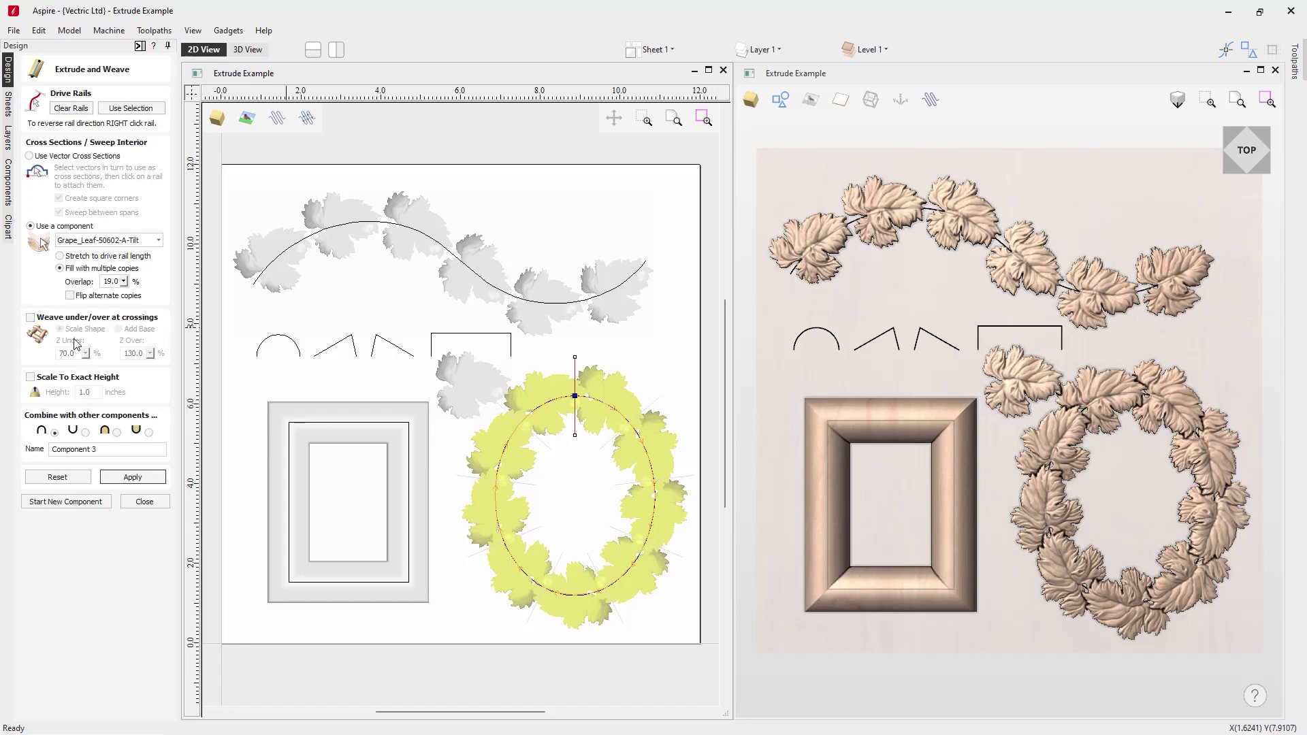
# - Close the Extrude Example file without saving its changes
pyautogui.click(13, 32)
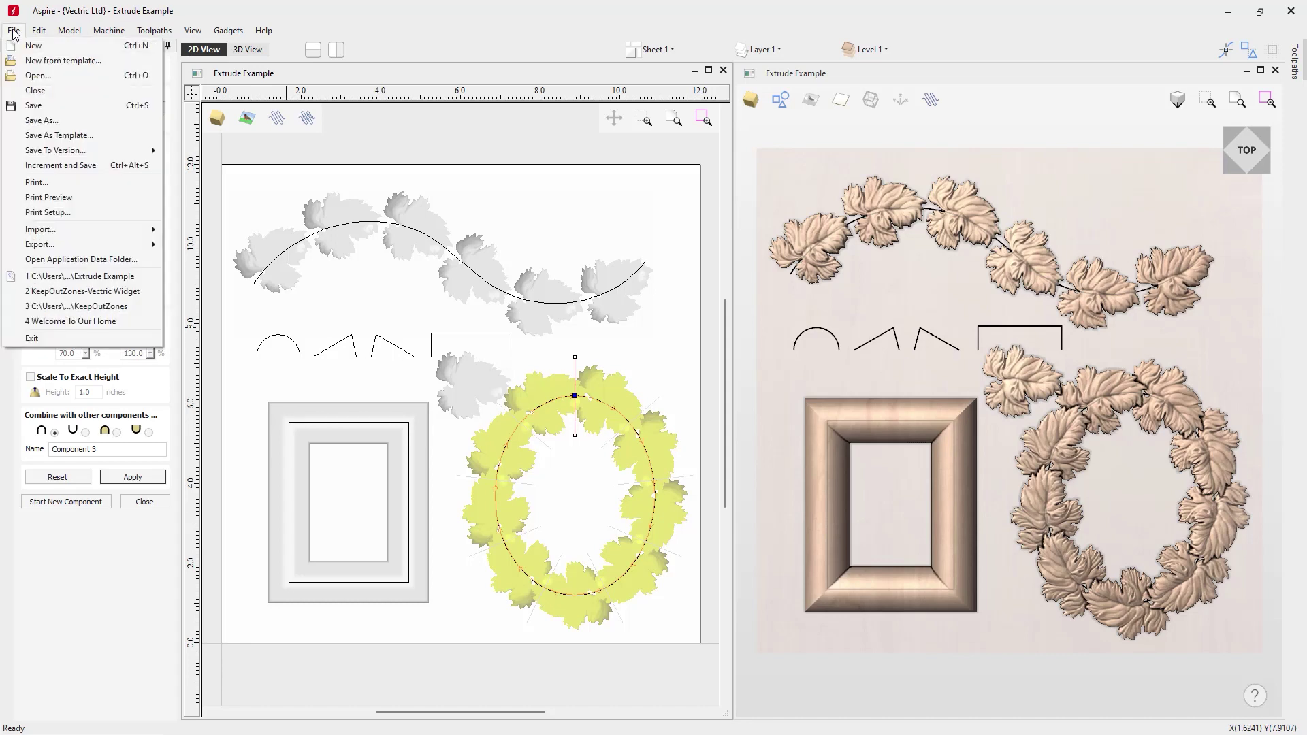
pyautogui.click(56, 100)
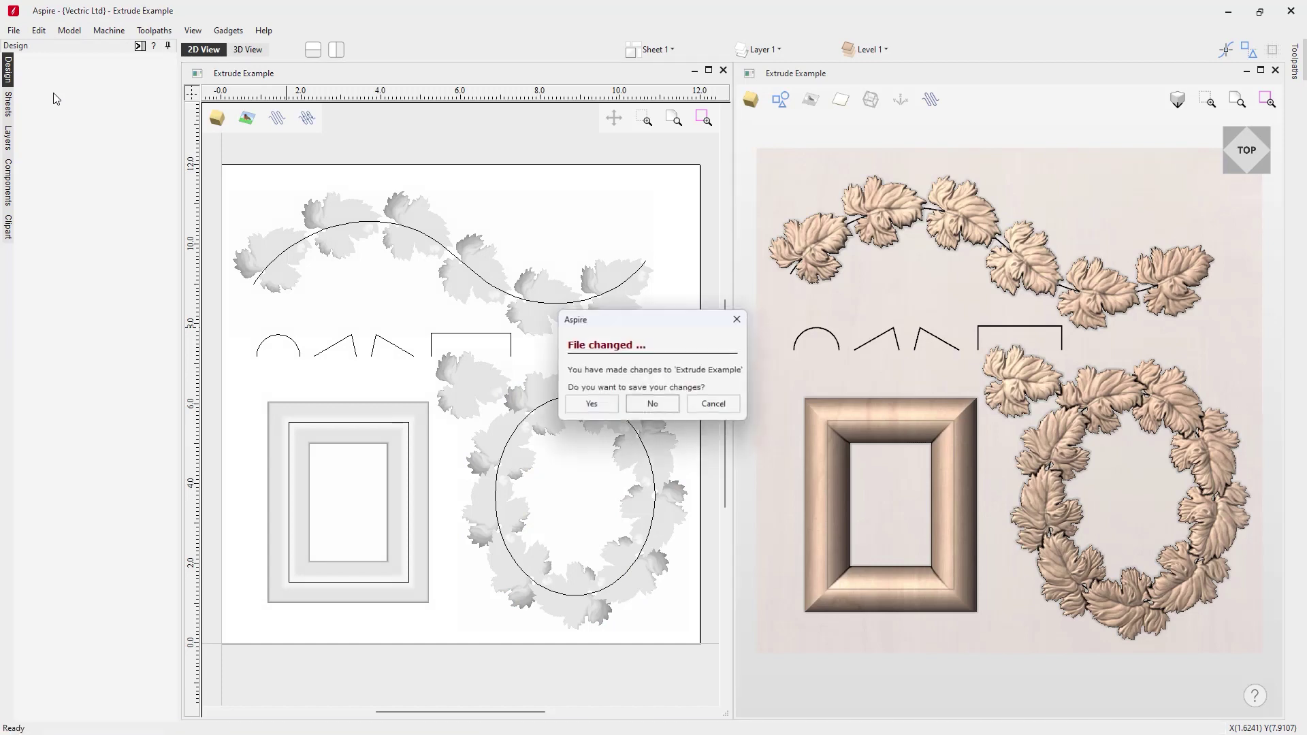
pyautogui.click(648, 409)
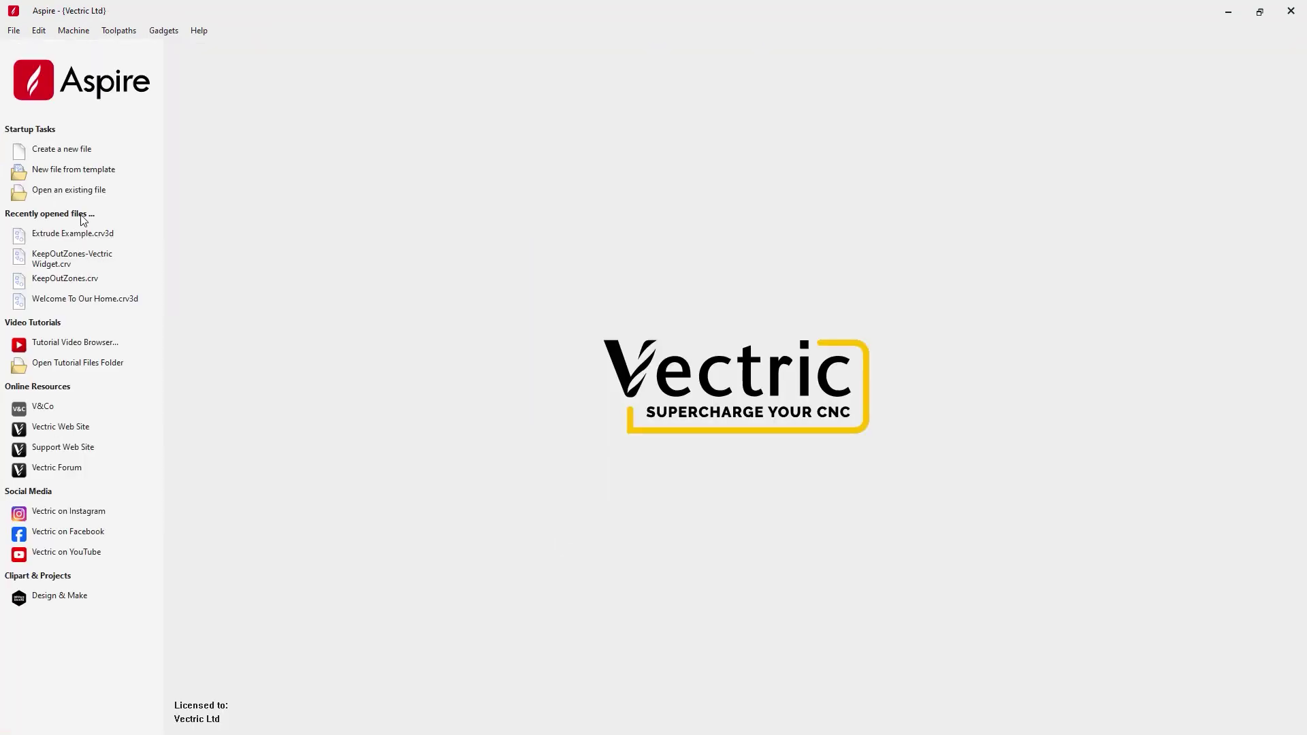
# - Open the Weave Example file and arrange its 2D and 3D views side by side
pyautogui.click(85, 192)
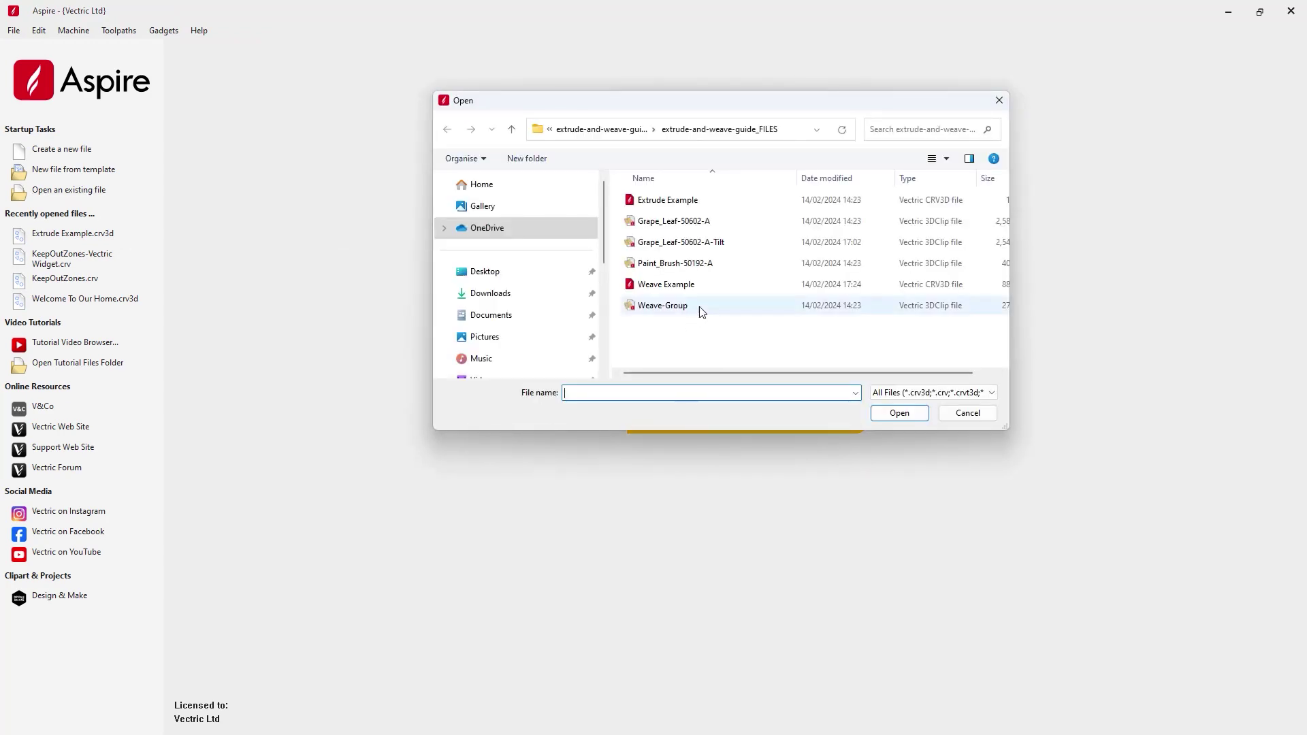
pyautogui.click(694, 285)
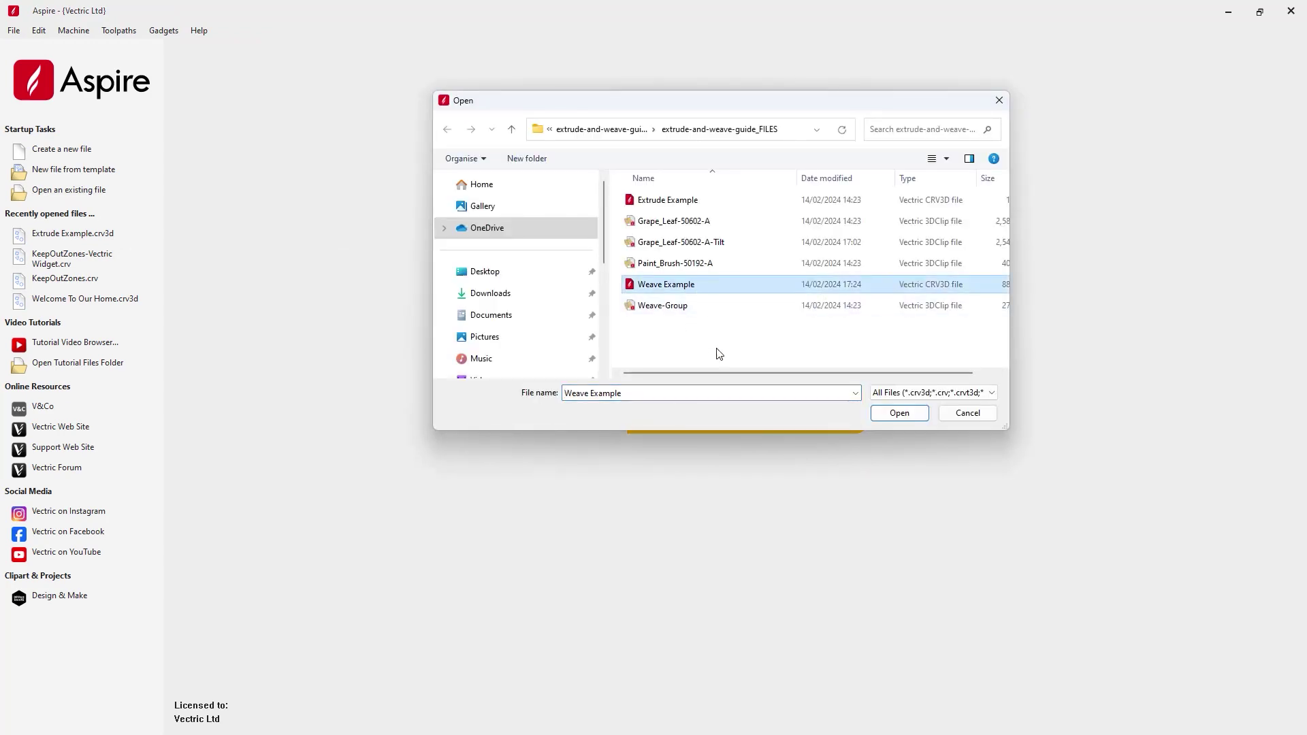
pyautogui.click(894, 420)
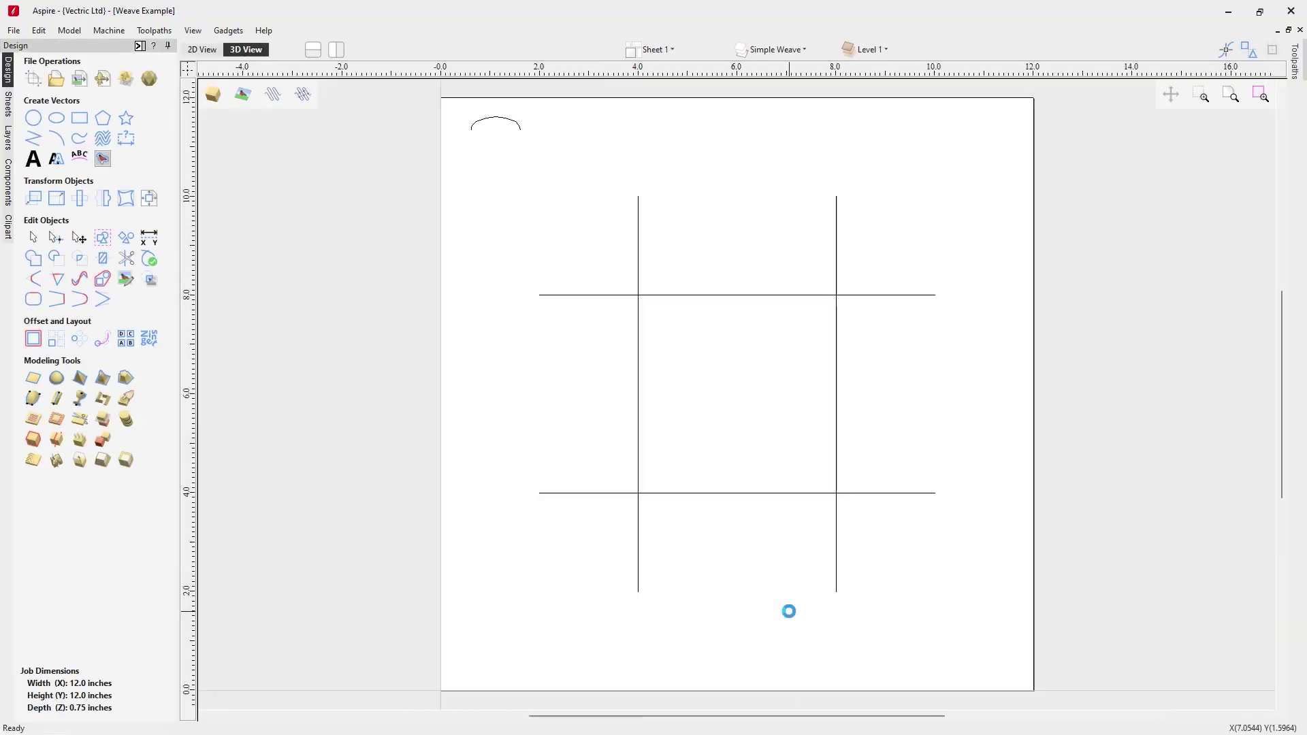
pyautogui.click(337, 49)
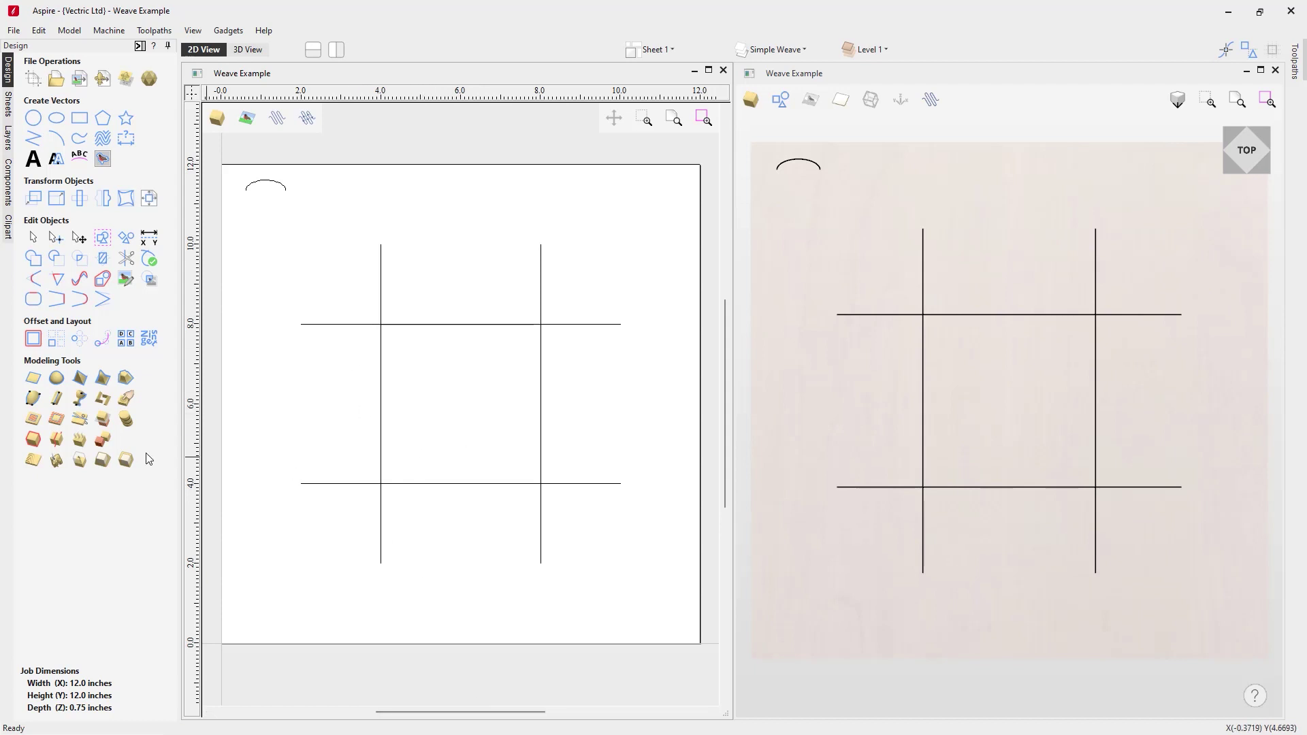
# - Start Extrude and Weave and use the four straight crossing lines as drive rails
pyautogui.click(59, 400)
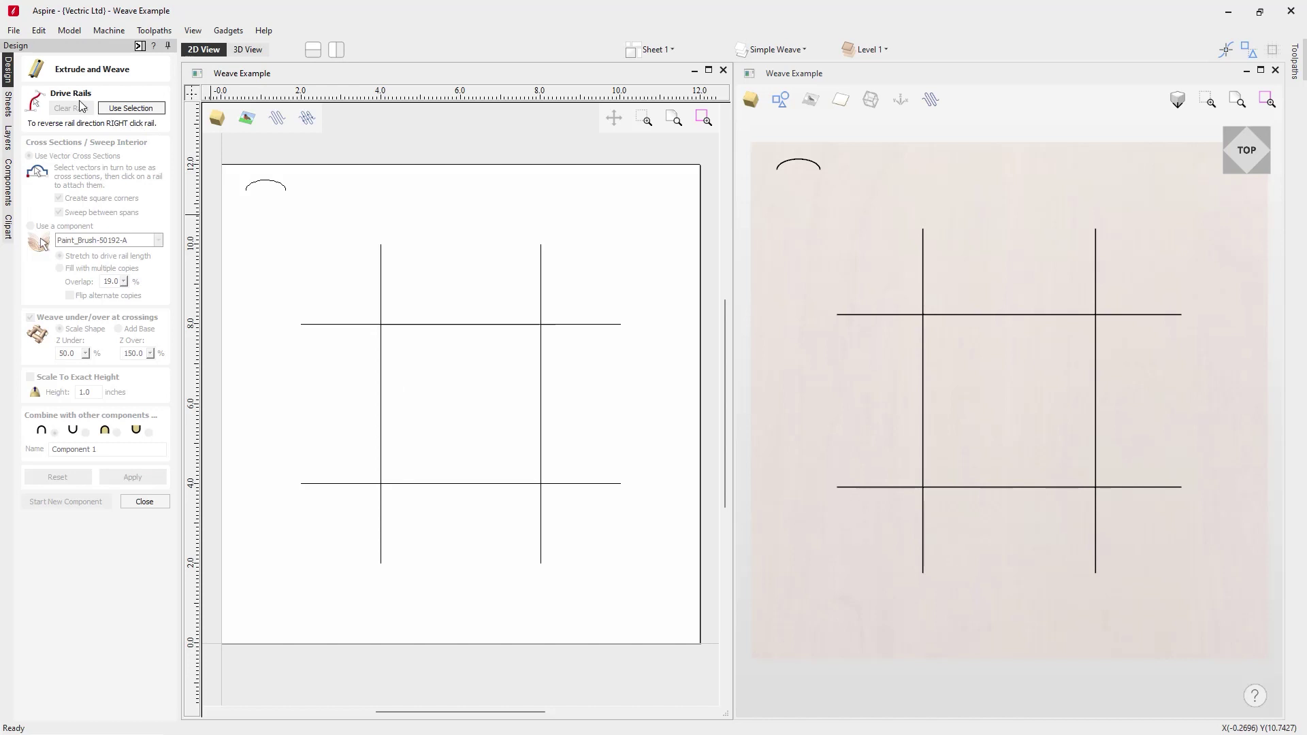
pyautogui.moveTo(618, 521); pyautogui.dragTo(341, 292)
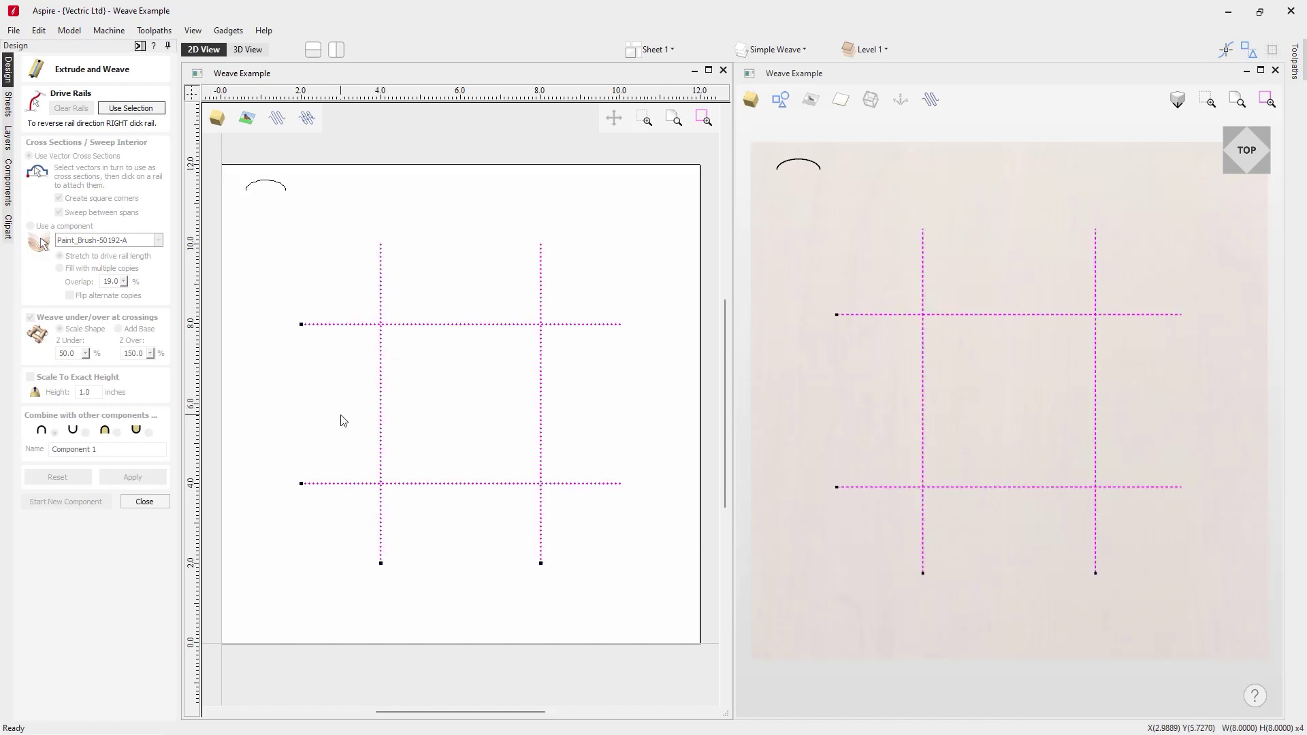
pyautogui.click(130, 108)
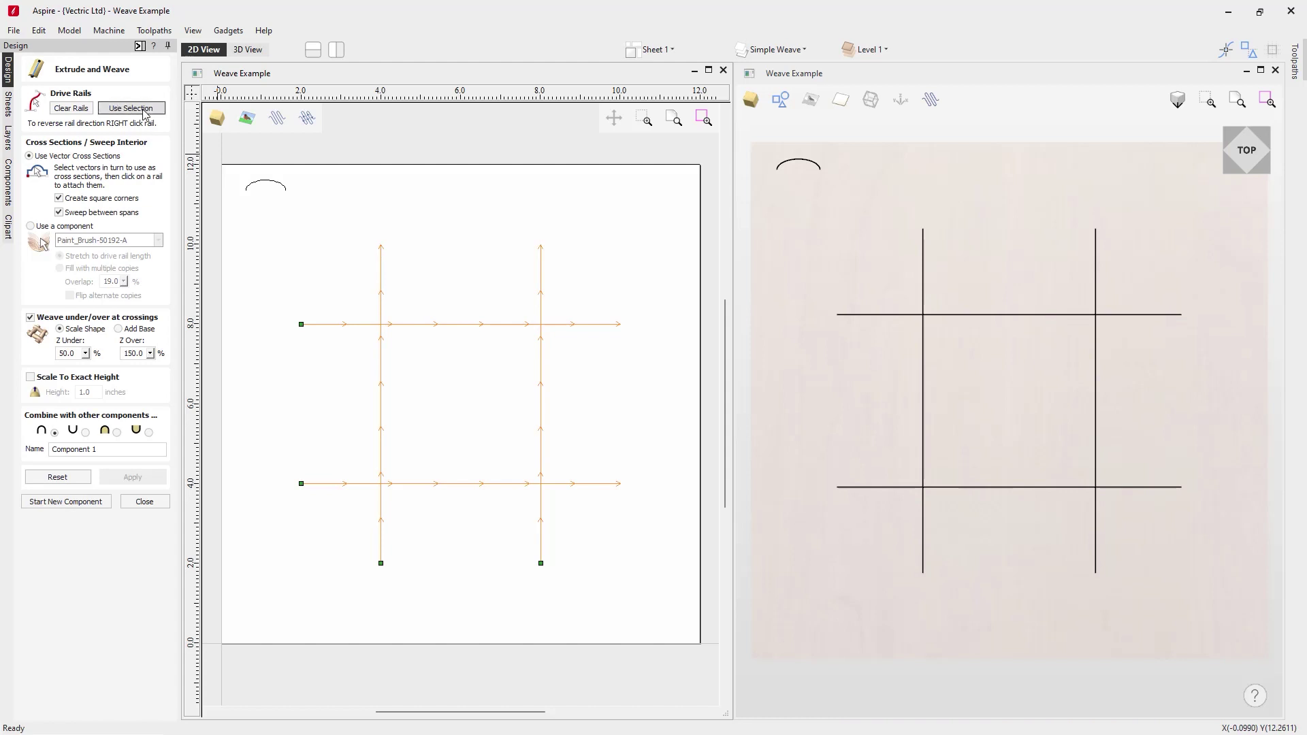
# - Sweep the arc cross section along the four rails as a Scale Shape weave and inspect its crossings in 3D
pyautogui.click(285, 191)
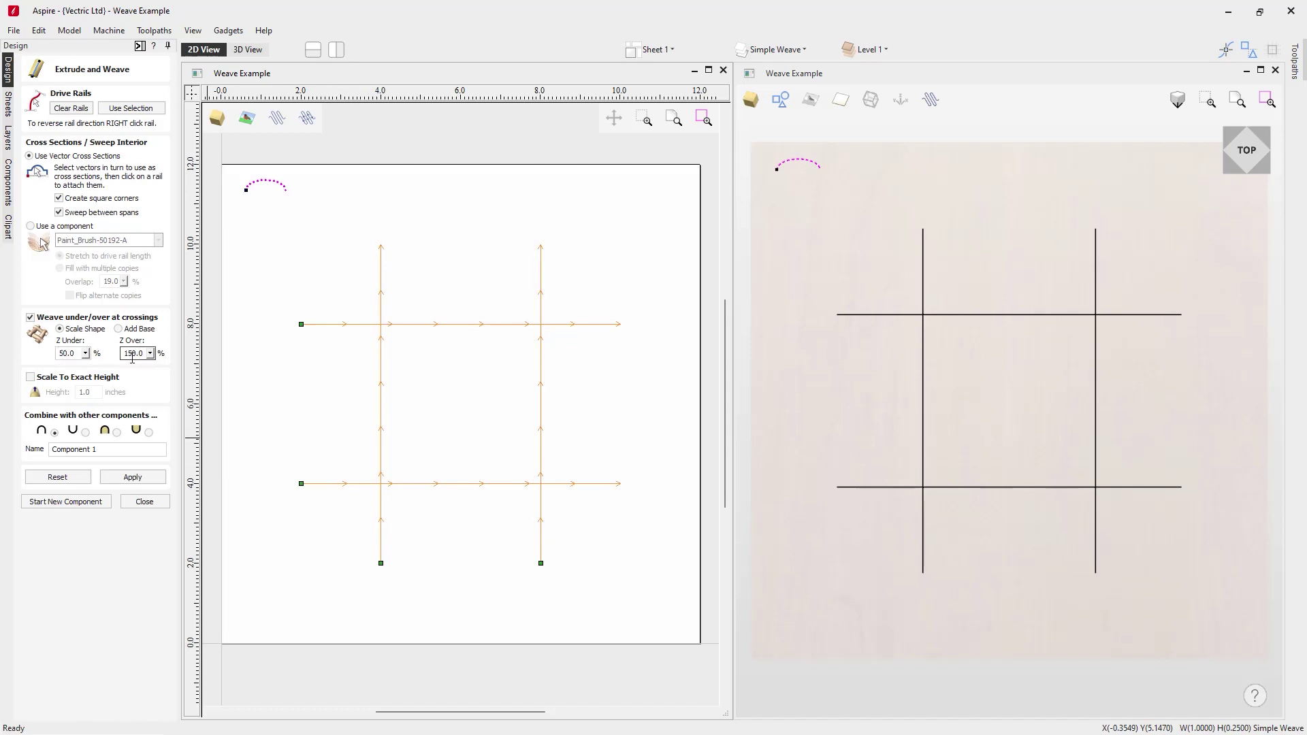
pyautogui.click(148, 479)
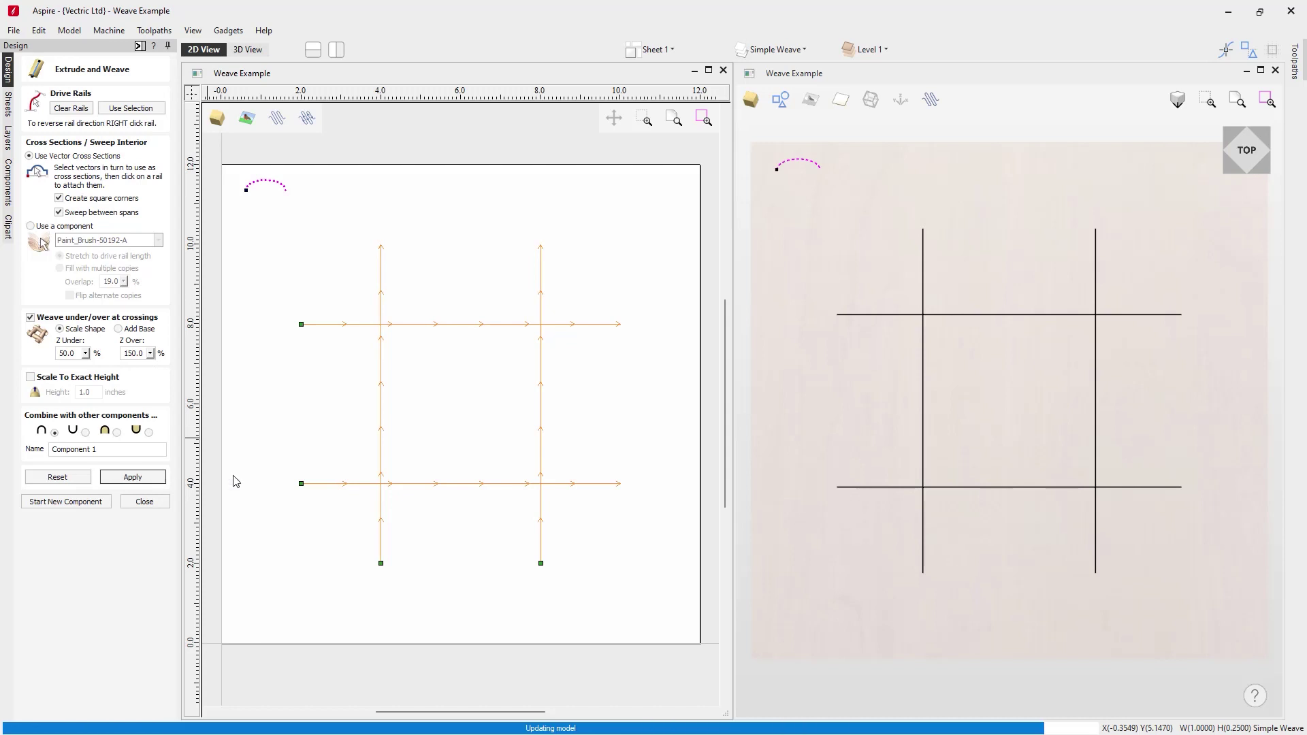
pyautogui.moveTo(901, 622); pyautogui.dragTo(1065, 403)
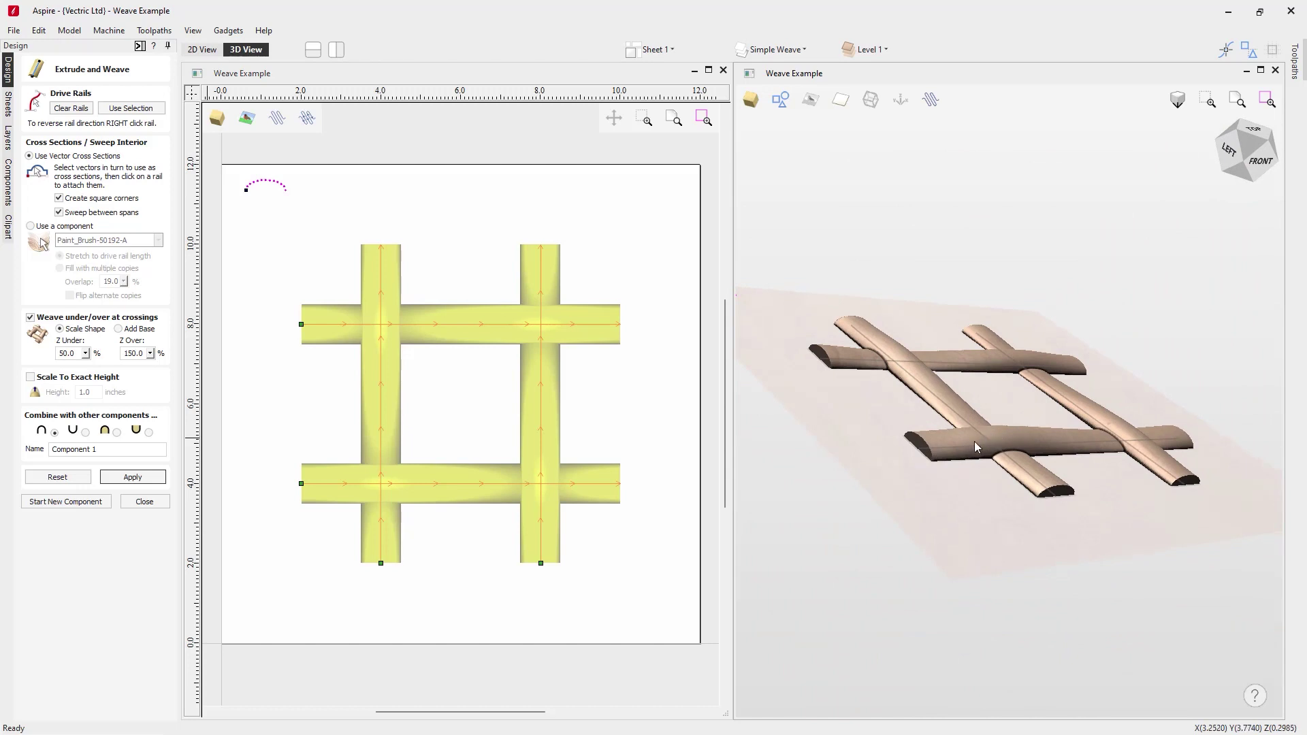
pyautogui.moveTo(991, 462); pyautogui.dragTo(1053, 457)
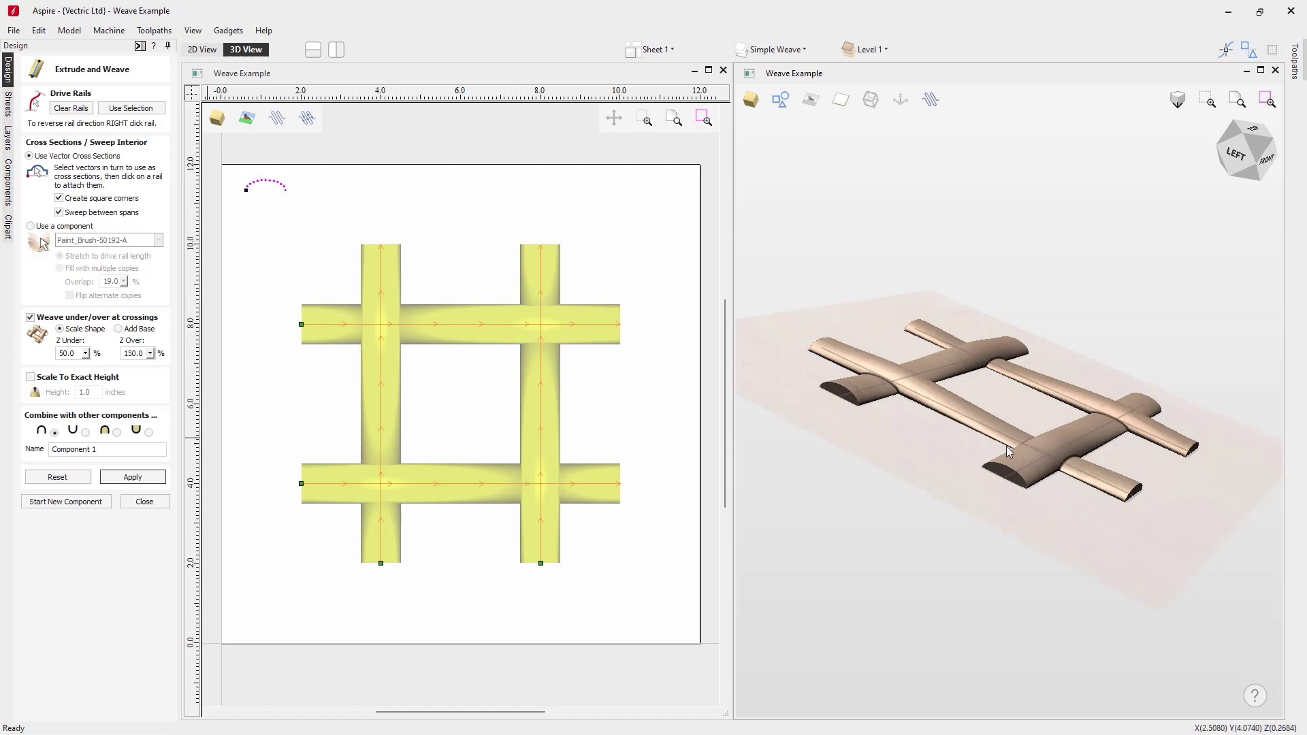
pyautogui.moveTo(1128, 528); pyautogui.dragTo(1028, 486)
pyautogui.click(1256, 146)
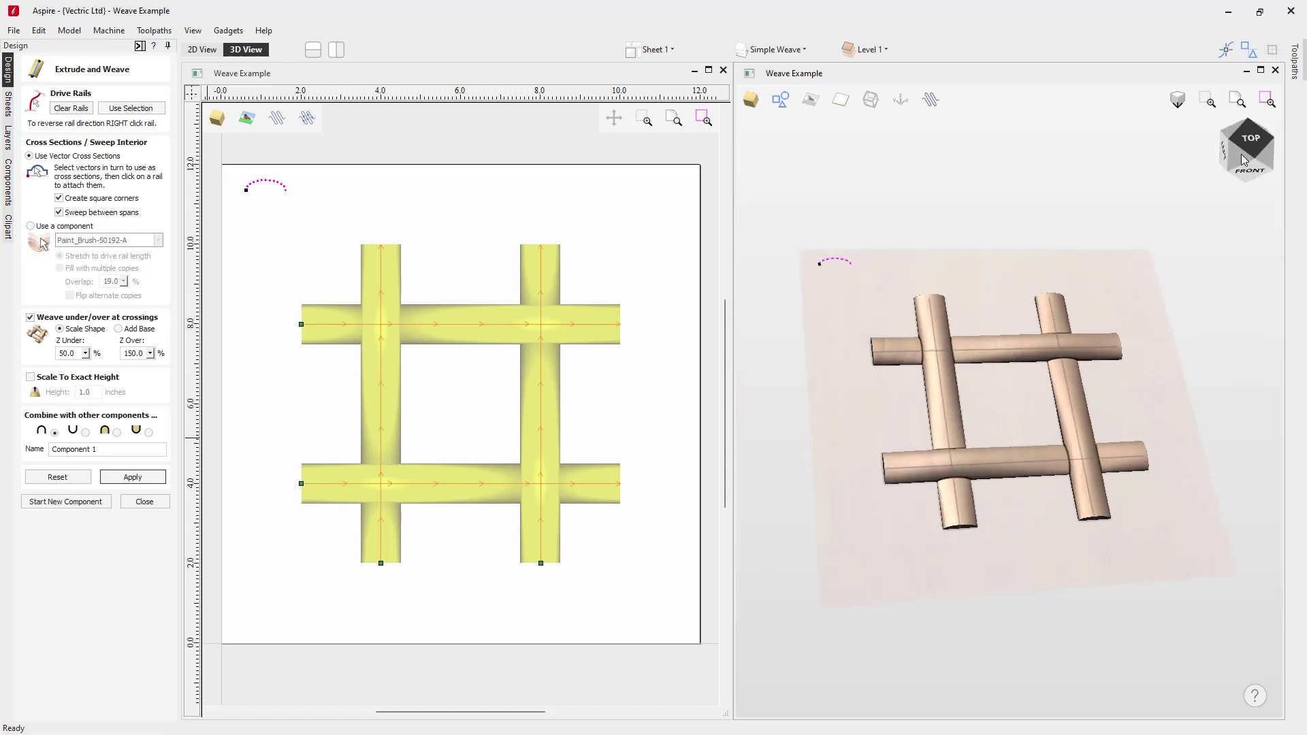
# - Set the weave's Z Under to 32.0% and Z Over to 161.0% and regenerate the component
pyautogui.doubleClick(72, 353)
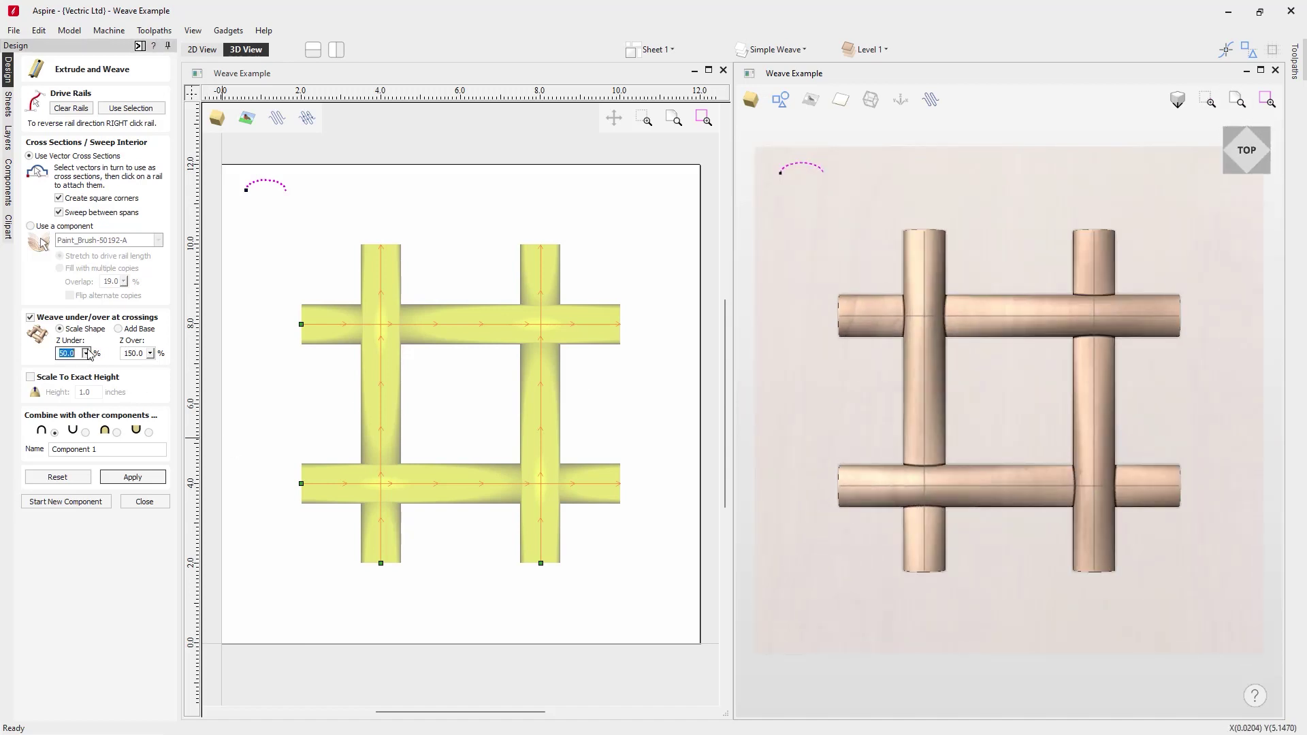
pyautogui.write('32.0')
pyautogui.click(151, 353)
pyautogui.moveTo(158, 371); pyautogui.dragTo(164, 372)
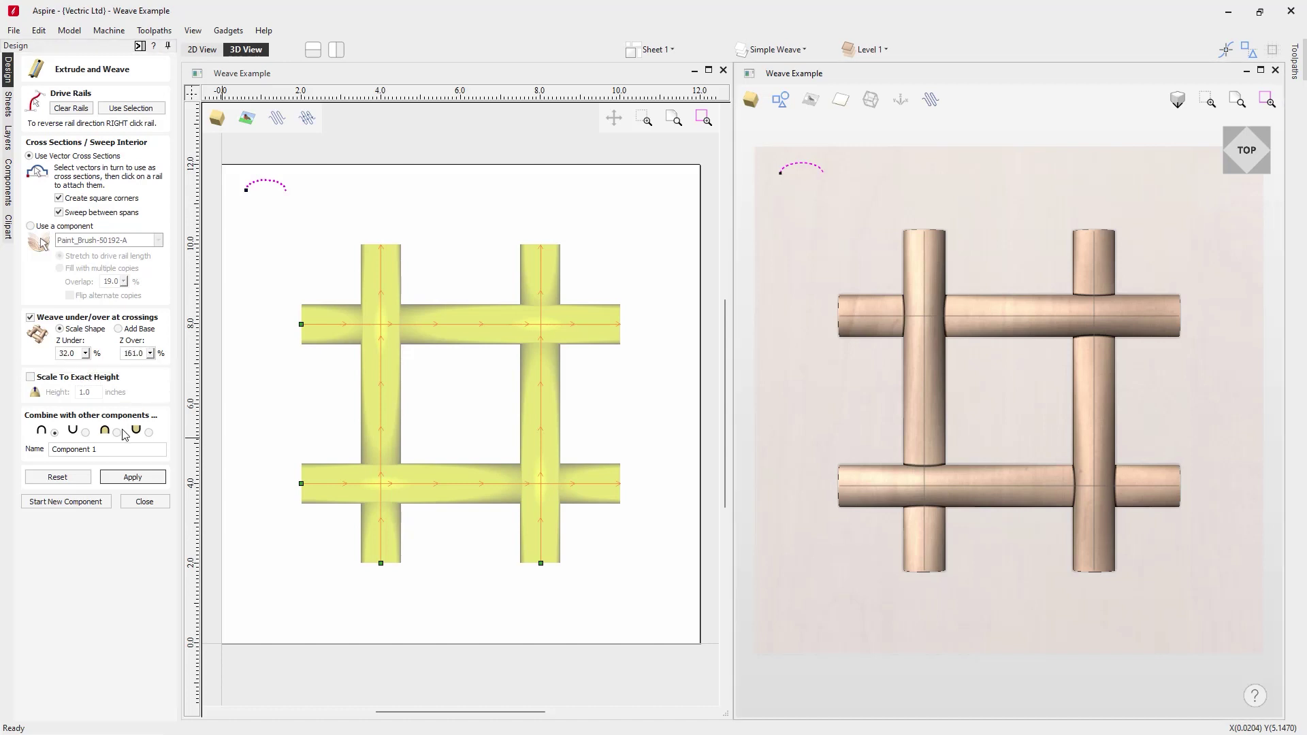
pyautogui.click(139, 478)
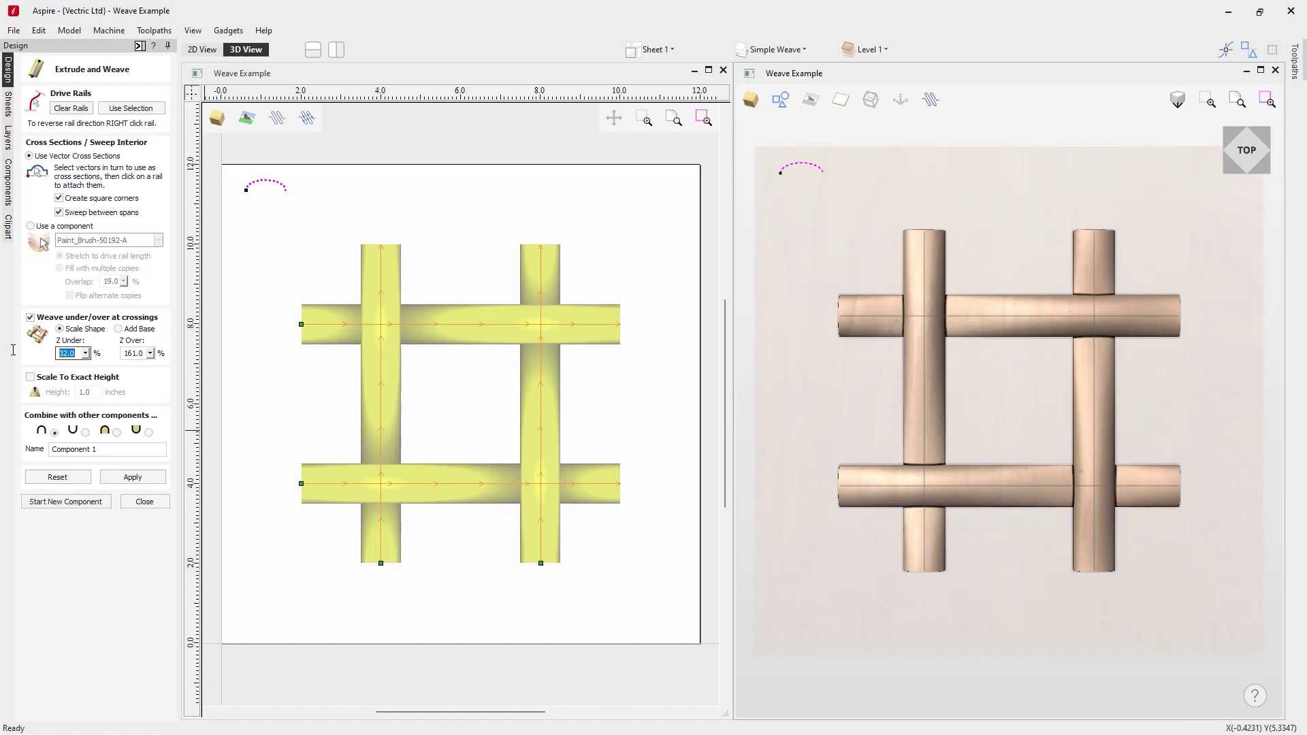
# - Set the weave's Z Under to 50.0% and Z Over to 150.0%, regenerate it and view it at an angle
pyautogui.moveTo(144, 353); pyautogui.dragTo(131, 352)
pyautogui.click(152, 475)
pyautogui.moveTo(888, 561); pyautogui.dragTo(982, 434)
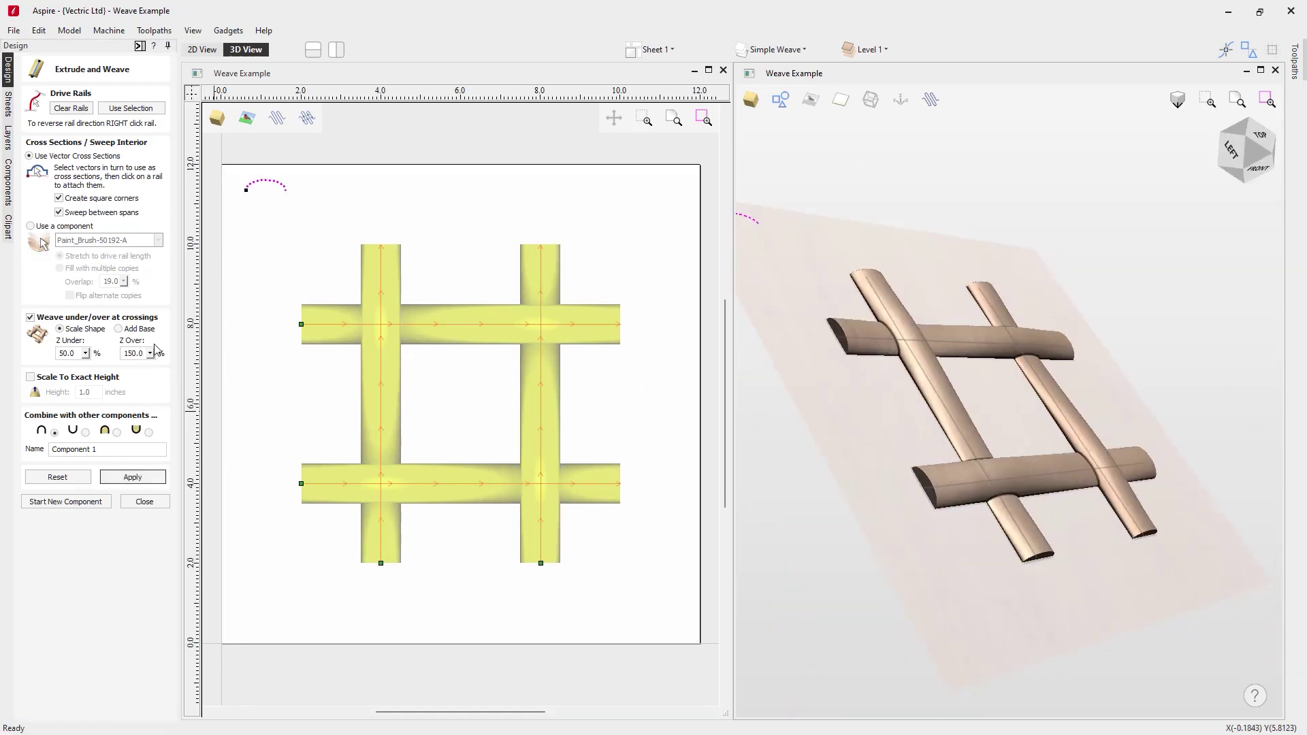
# - Switch the weave at crossings to Add Base, regenerate the component and inspect it from an angle and from above
pyautogui.click(118, 328)
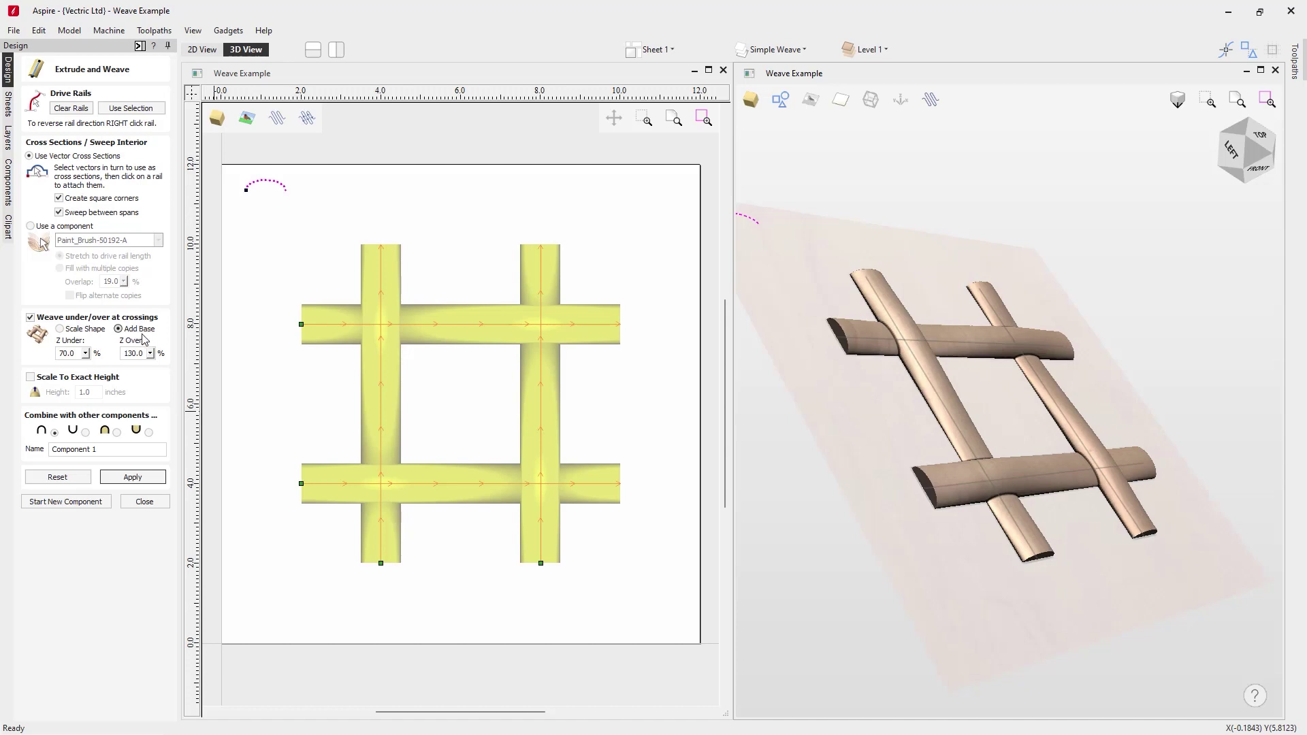
pyautogui.click(71, 353)
pyautogui.click(145, 353)
pyautogui.click(133, 477)
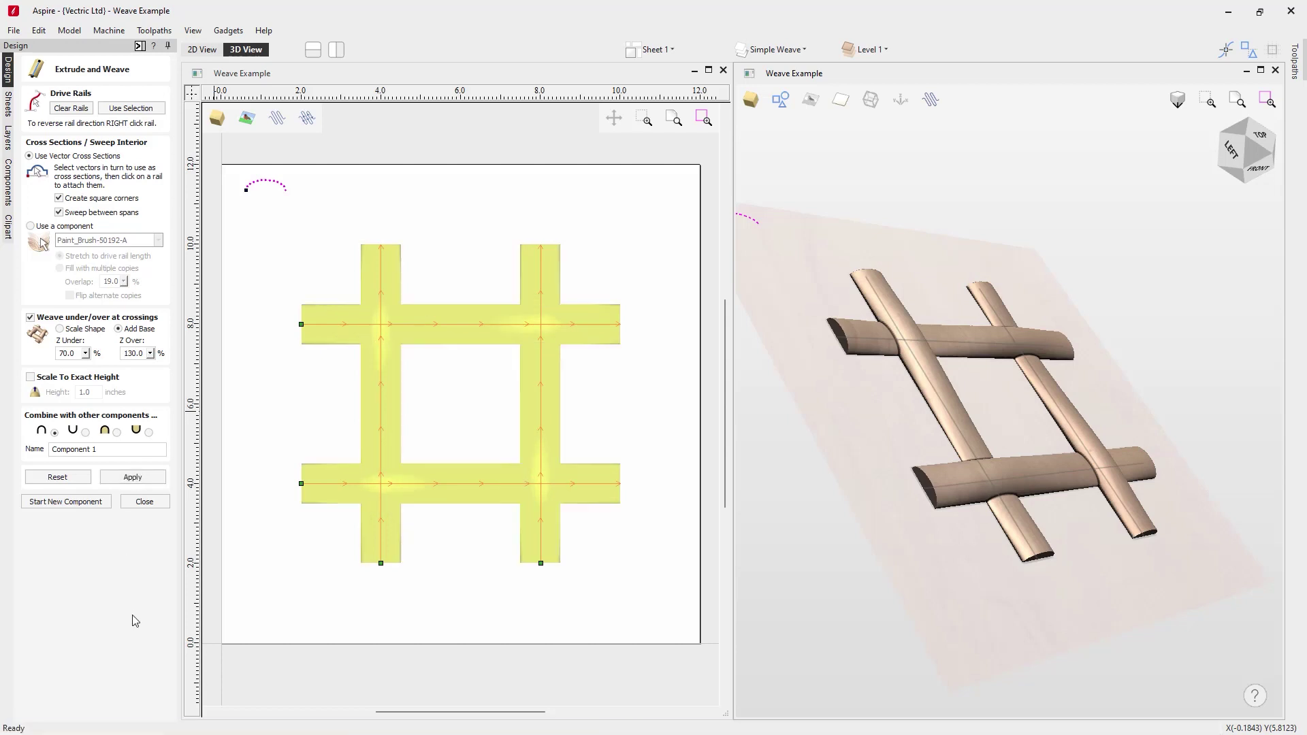
pyautogui.moveTo(1011, 408)
pyautogui.mouseDown()
pyautogui.moveTo(1051, 378)
pyautogui.moveTo(1032, 358)
pyautogui.moveTo(1018, 392)
pyautogui.mouseUp()
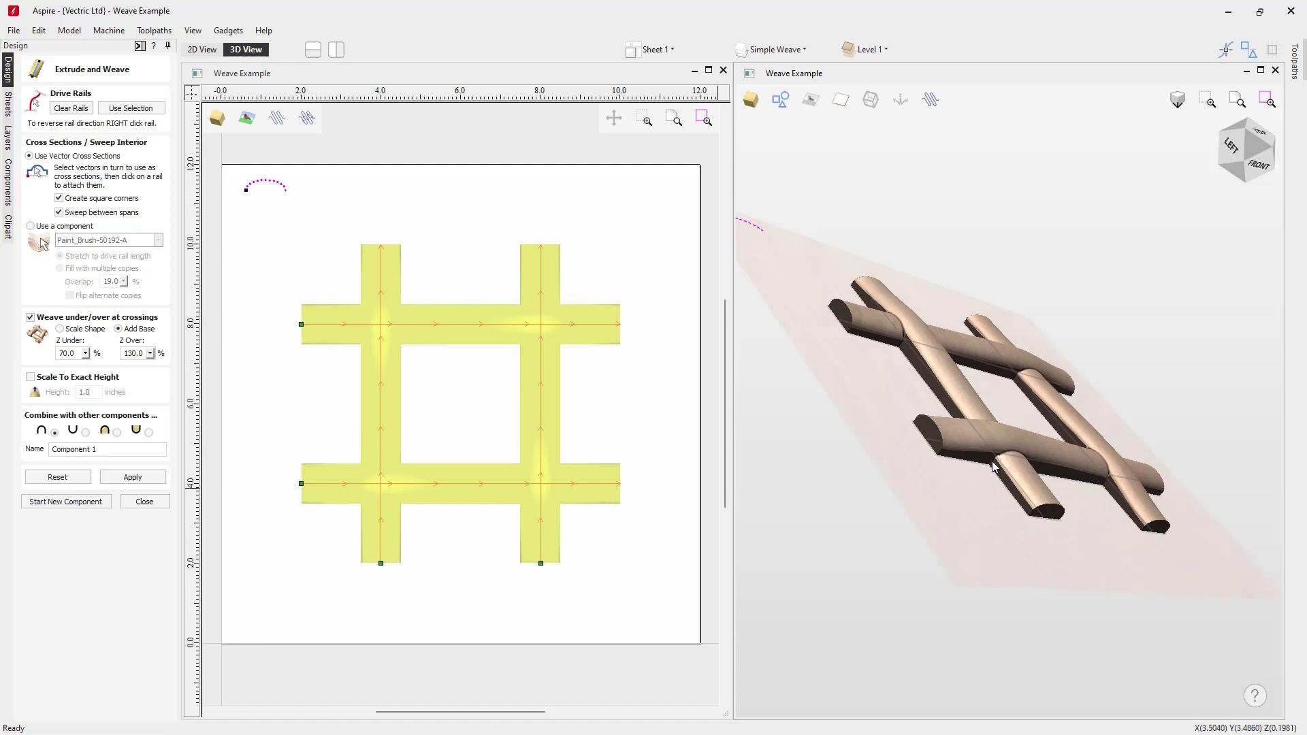
pyautogui.press('1')
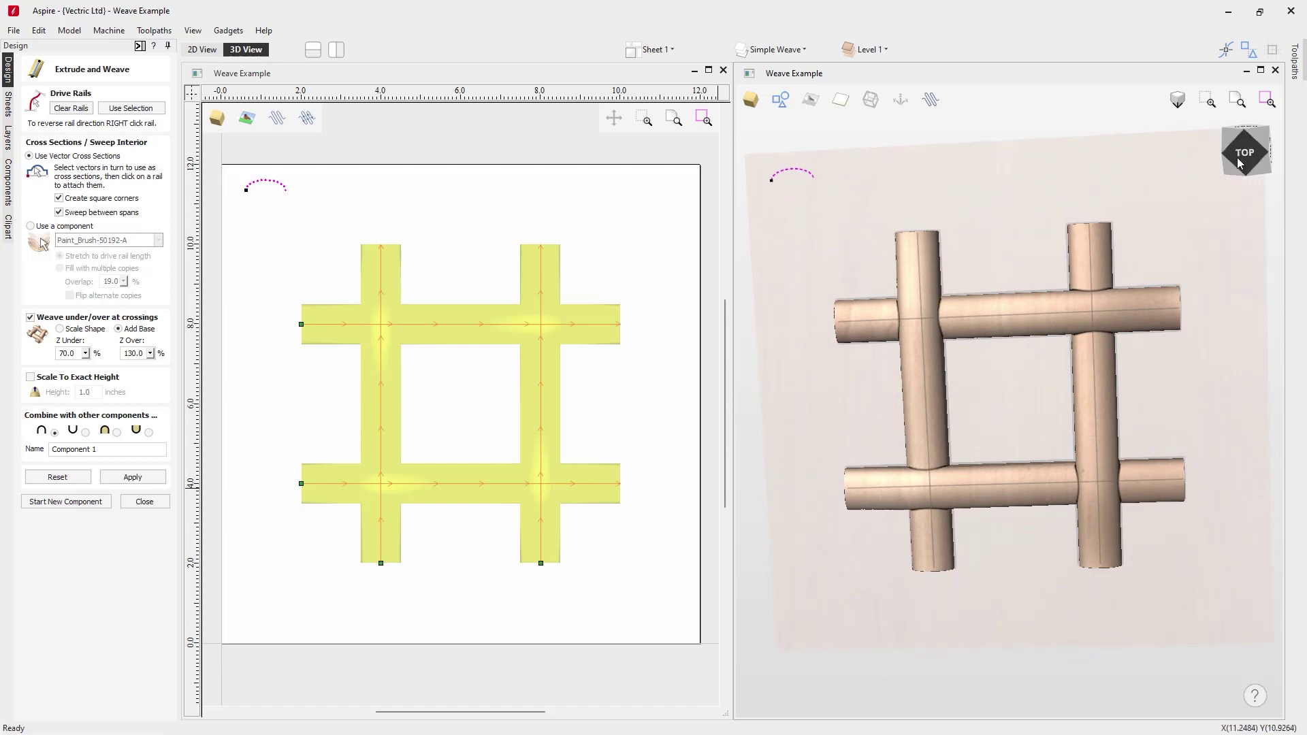
pyautogui.click(1237, 166)
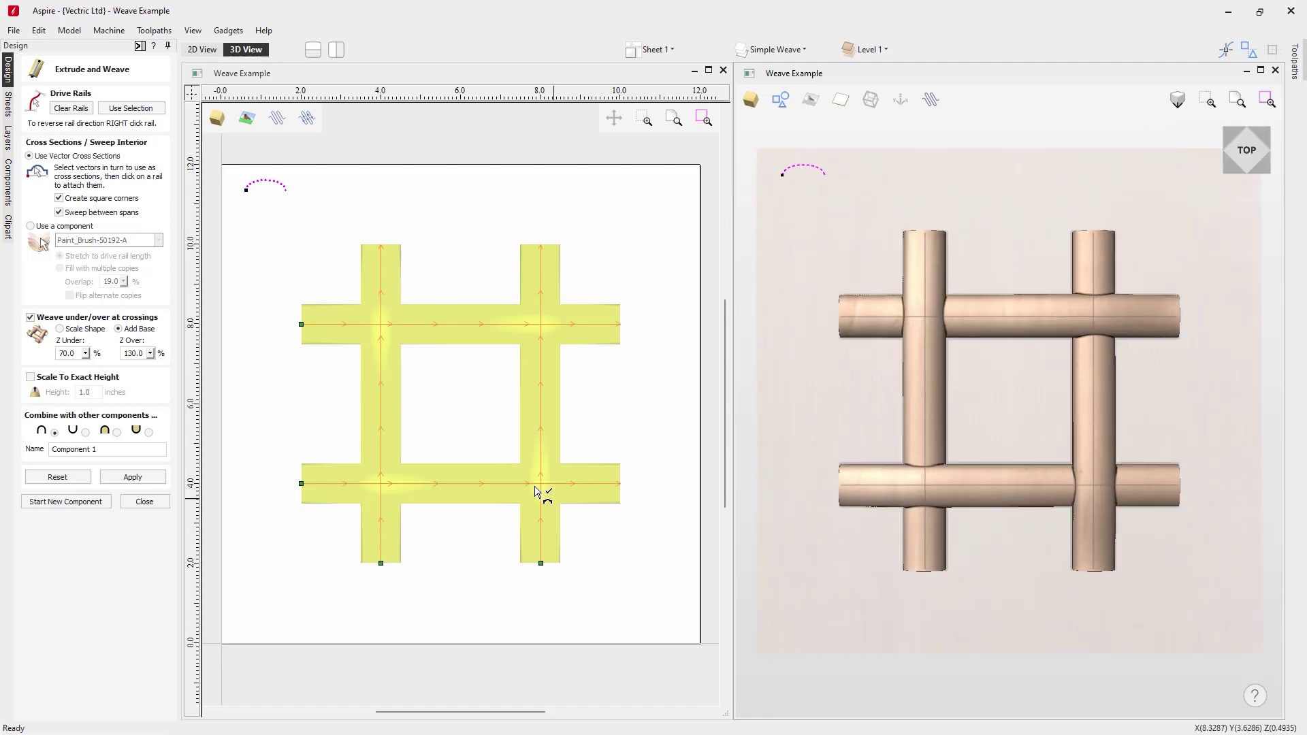
# - Reset the woven component, leave Extrude and Weave, and clear the arc selection
pyautogui.click(70, 478)
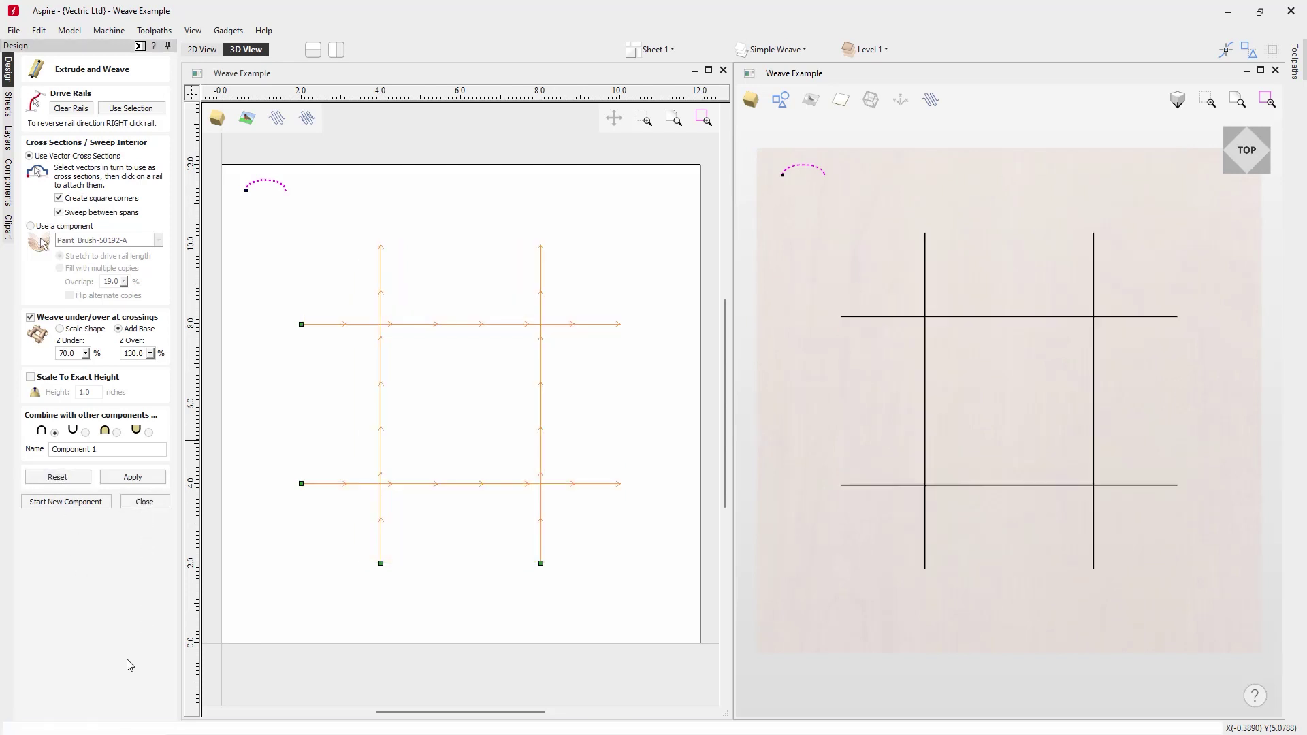
pyautogui.click(144, 502)
pyautogui.click(592, 201)
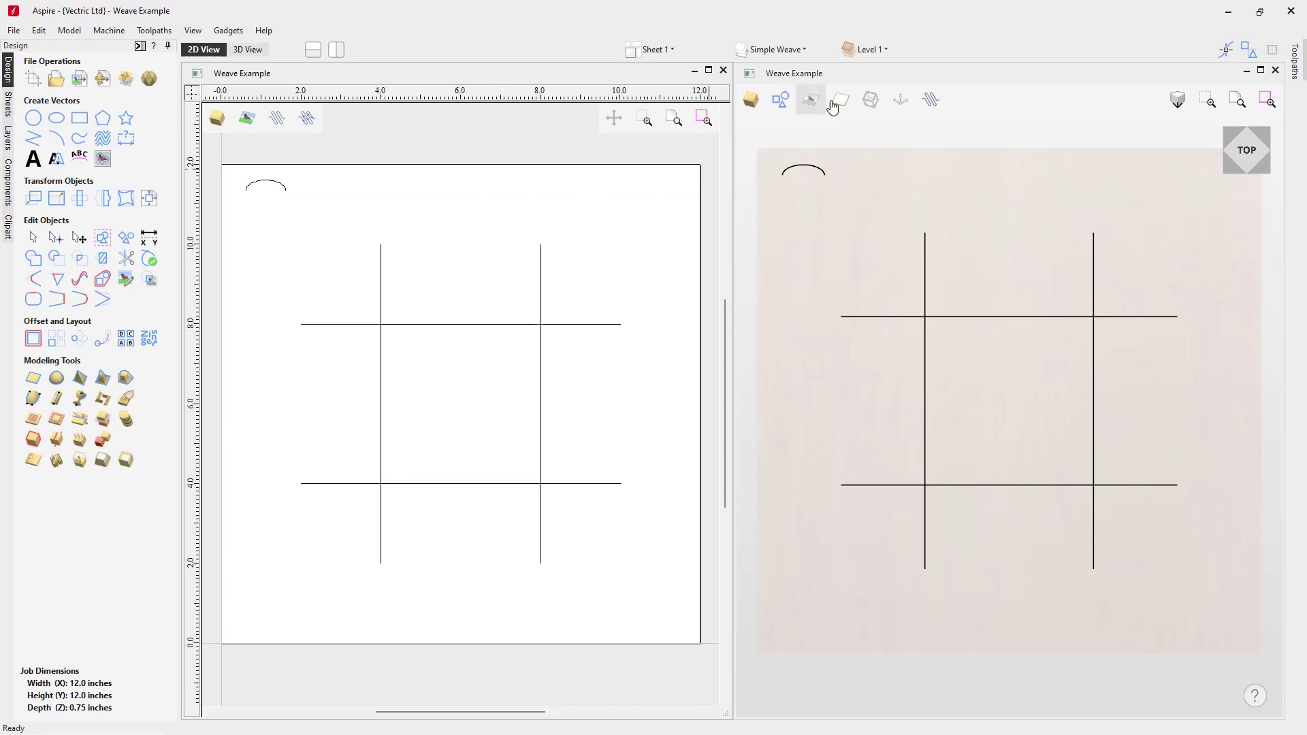
# - Hide the Simple Weave layer and make the Circle Weave layer visible and active
pyautogui.click(780, 49)
pyautogui.click(760, 74)
pyautogui.click(760, 85)
pyautogui.click(817, 86)
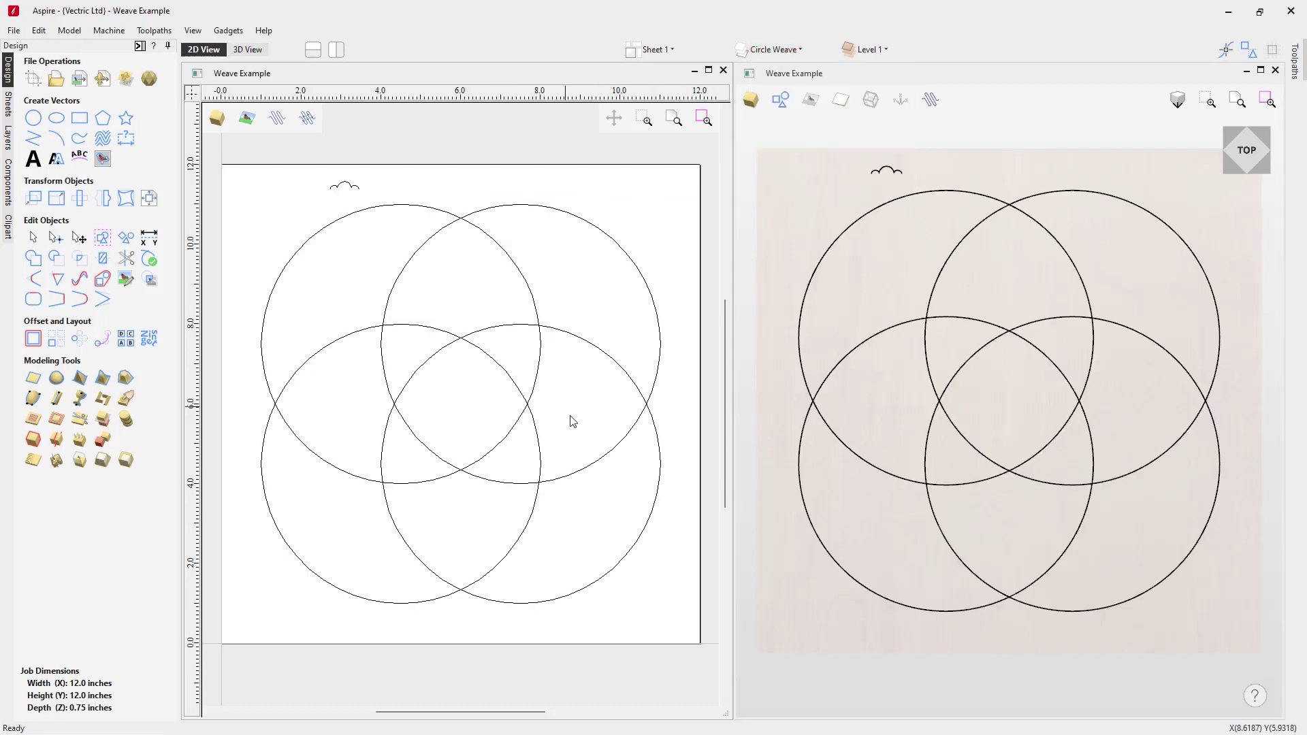
# - Use the four overlapping circles as Extrude and Weave drive rails and sweep the small three-arc profile along them with Add Base weaving
pyautogui.moveTo(590, 502); pyautogui.dragTo(371, 319)
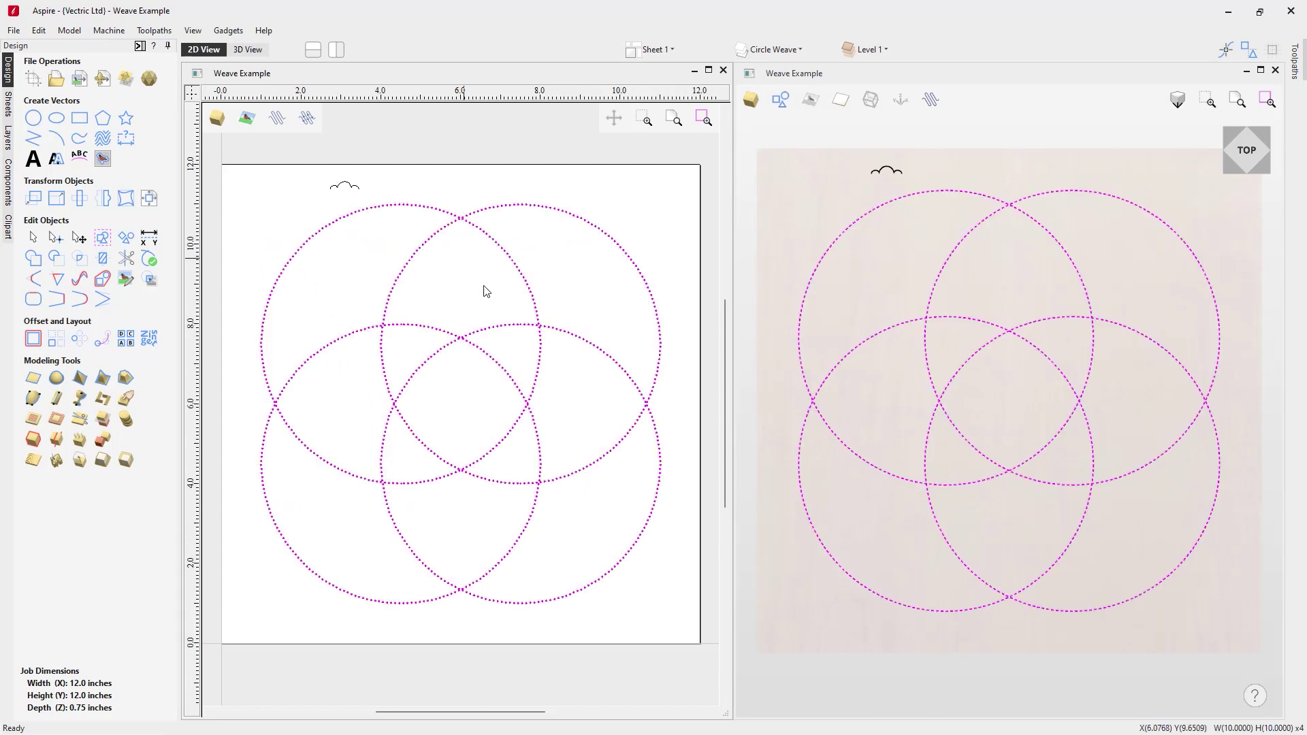
pyautogui.click(56, 402)
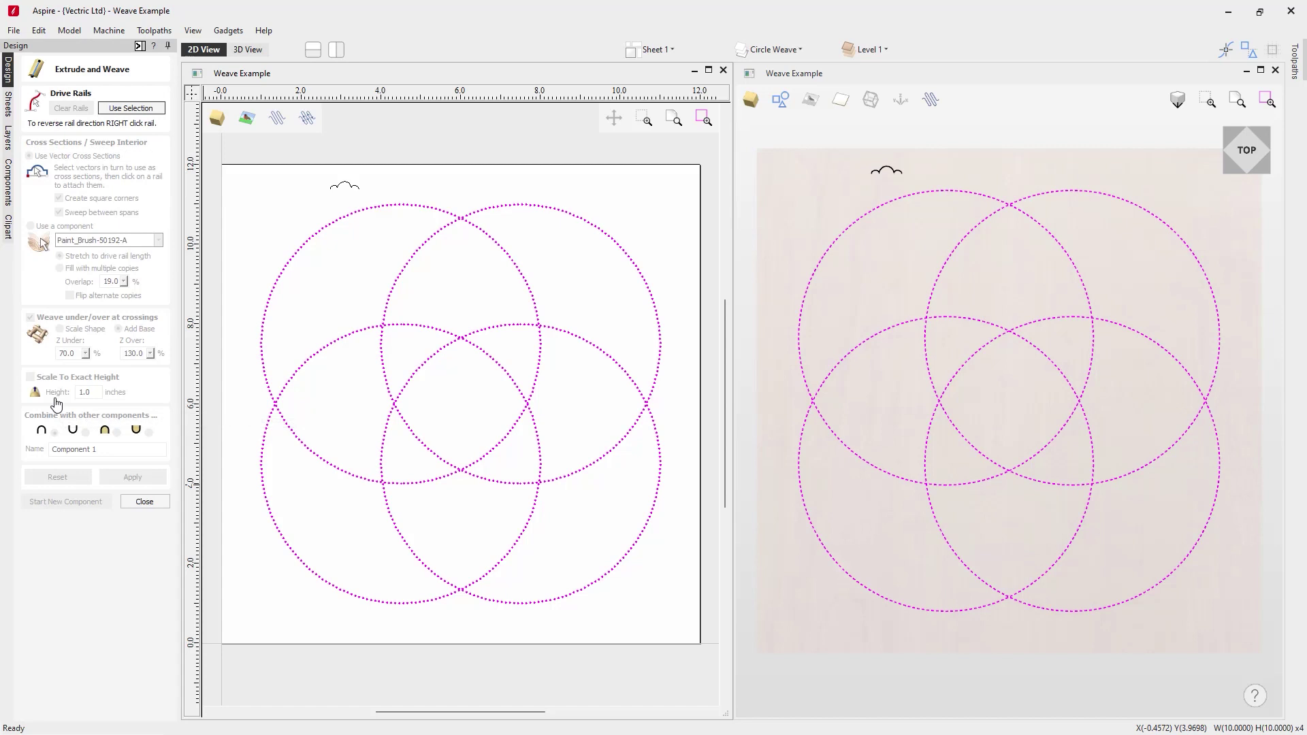
pyautogui.click(136, 108)
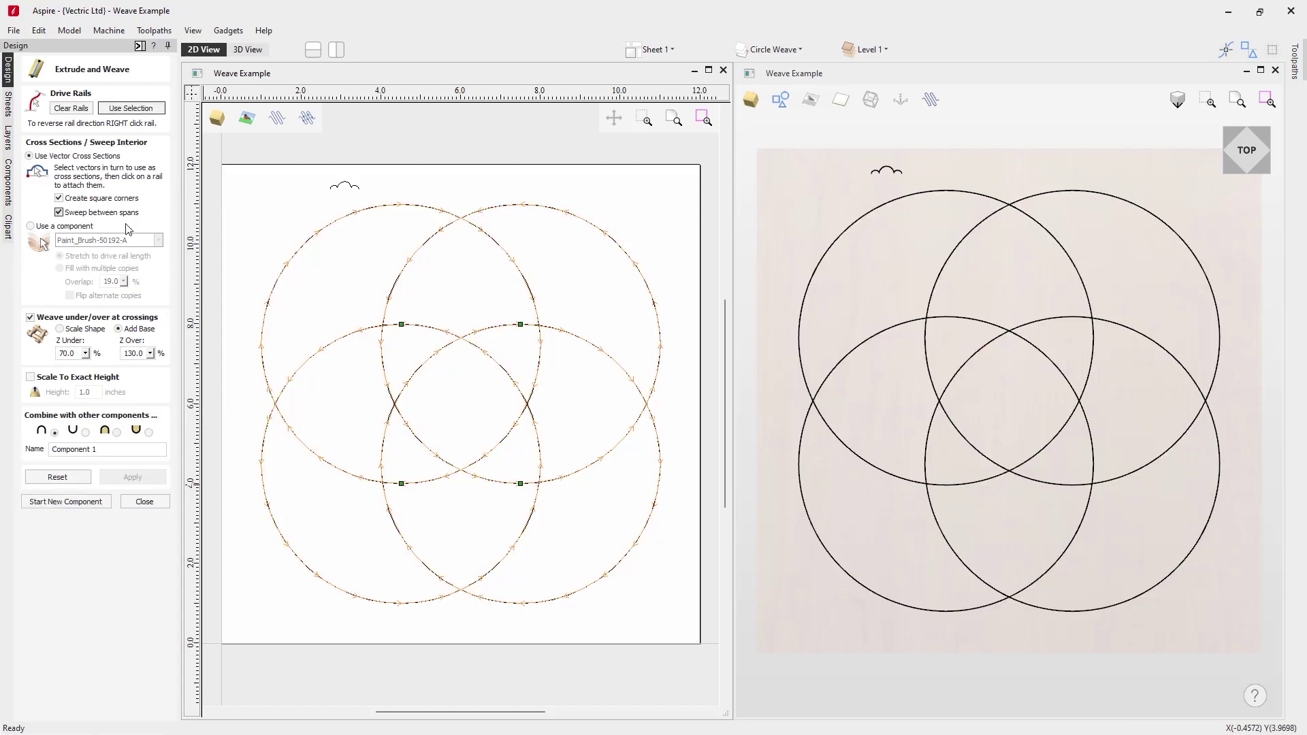
pyautogui.click(361, 182)
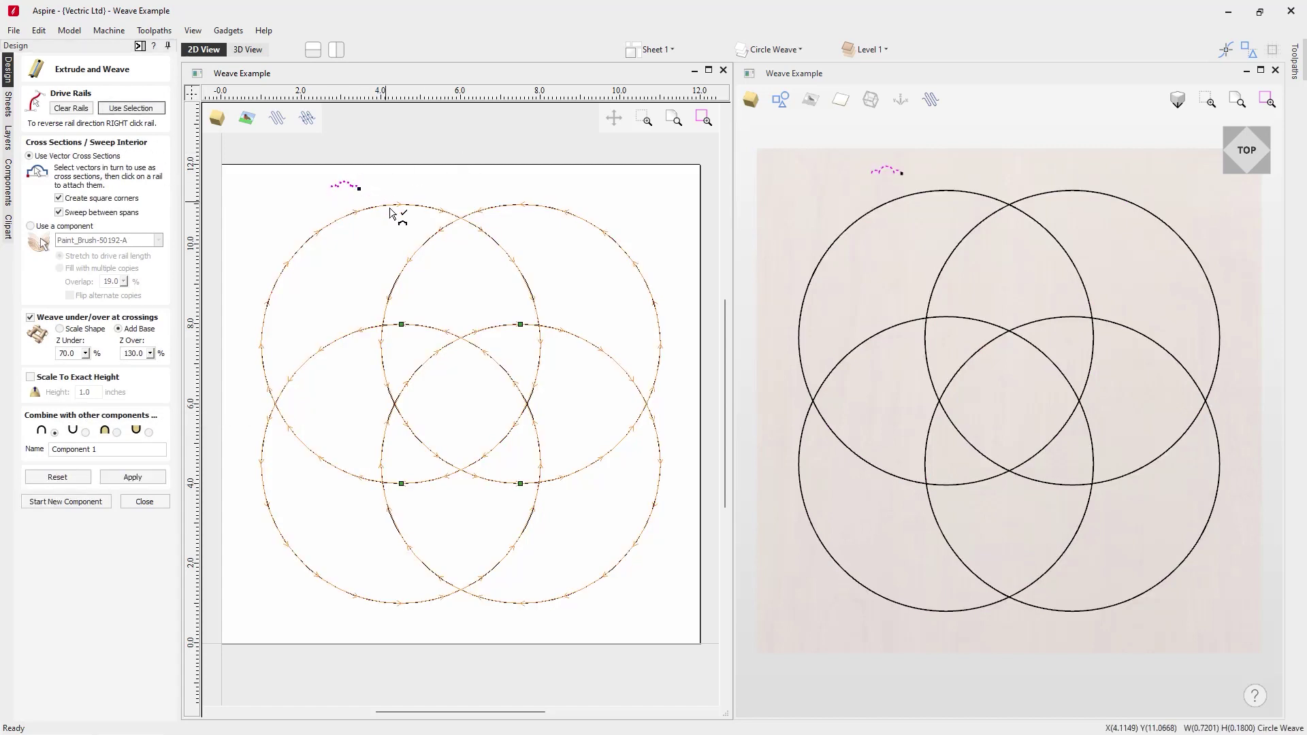
pyautogui.click(133, 477)
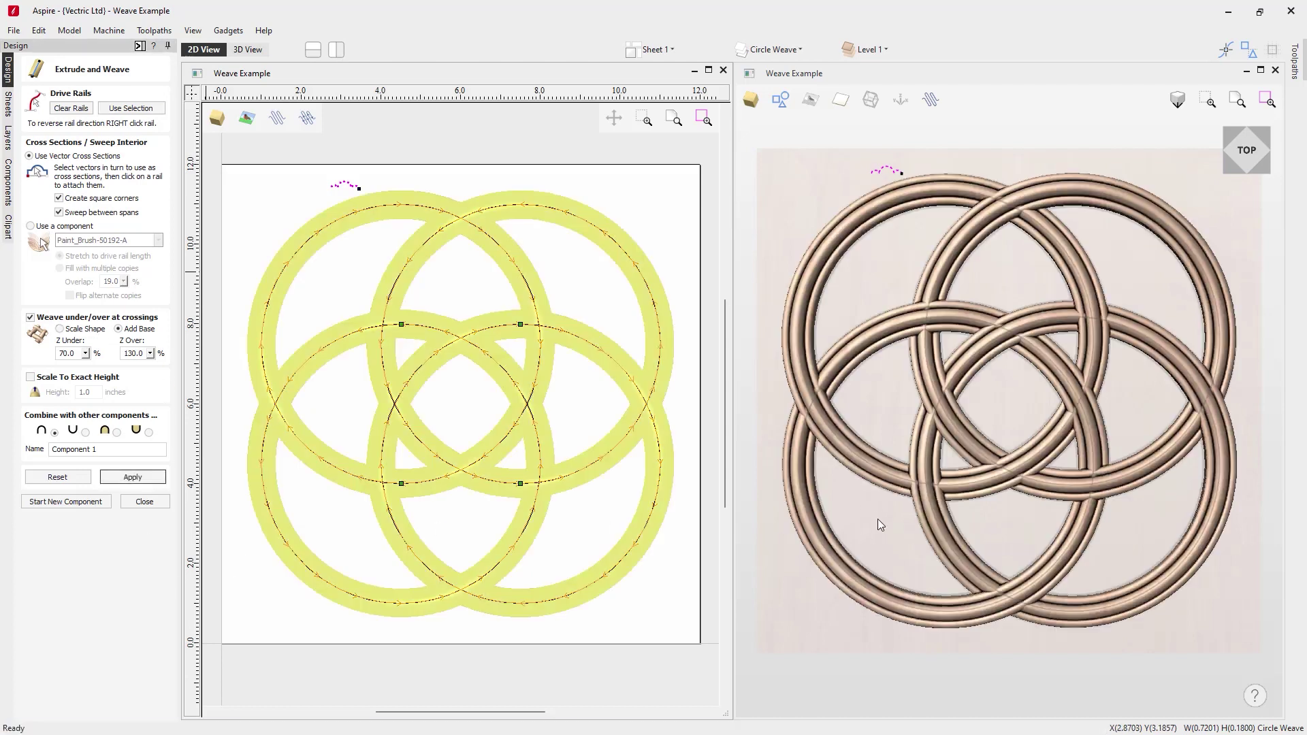
# - Set the circle weave's Z Over to 150.0%, regenerate the component and inspect it from an angle and from above
pyautogui.moveTo(978, 618); pyautogui.dragTo(892, 460)
pyautogui.scroll(3, 888, 459)
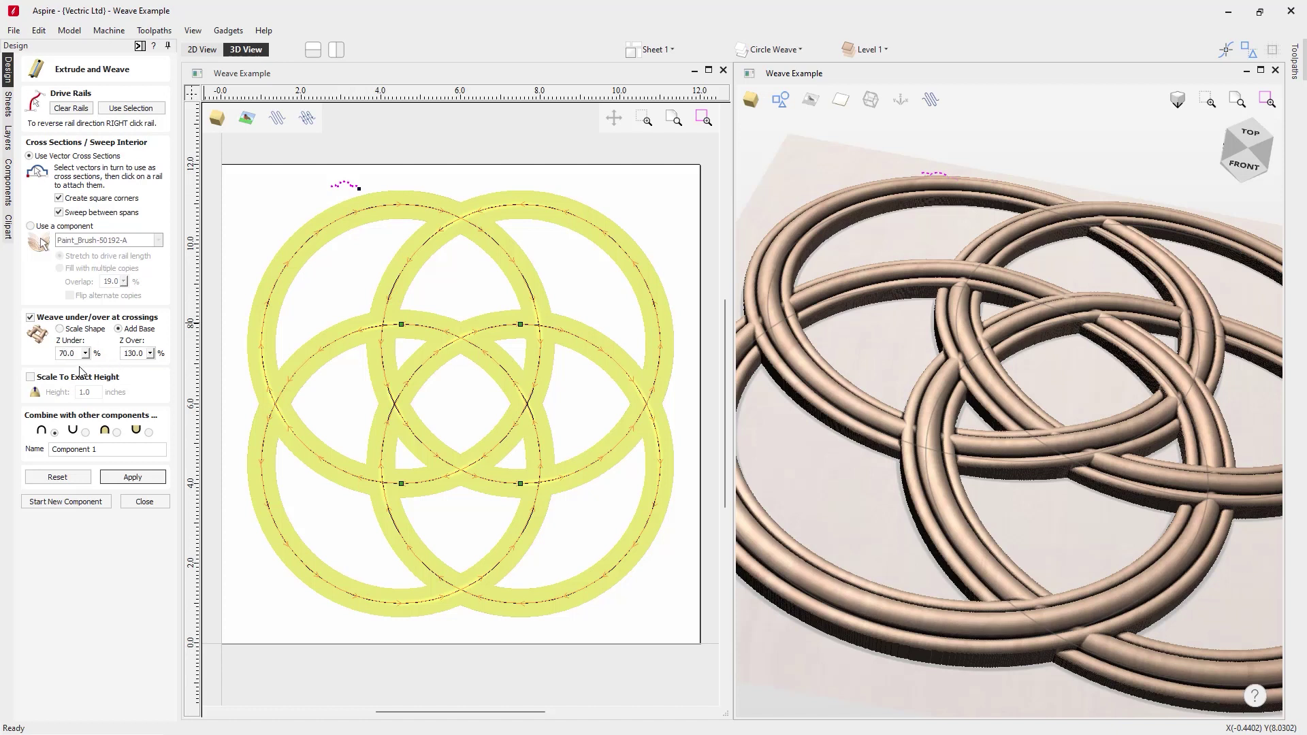
pyautogui.click(134, 353)
pyautogui.click(149, 354)
pyautogui.moveTo(165, 375); pyautogui.dragTo(174, 373)
pyautogui.click(133, 476)
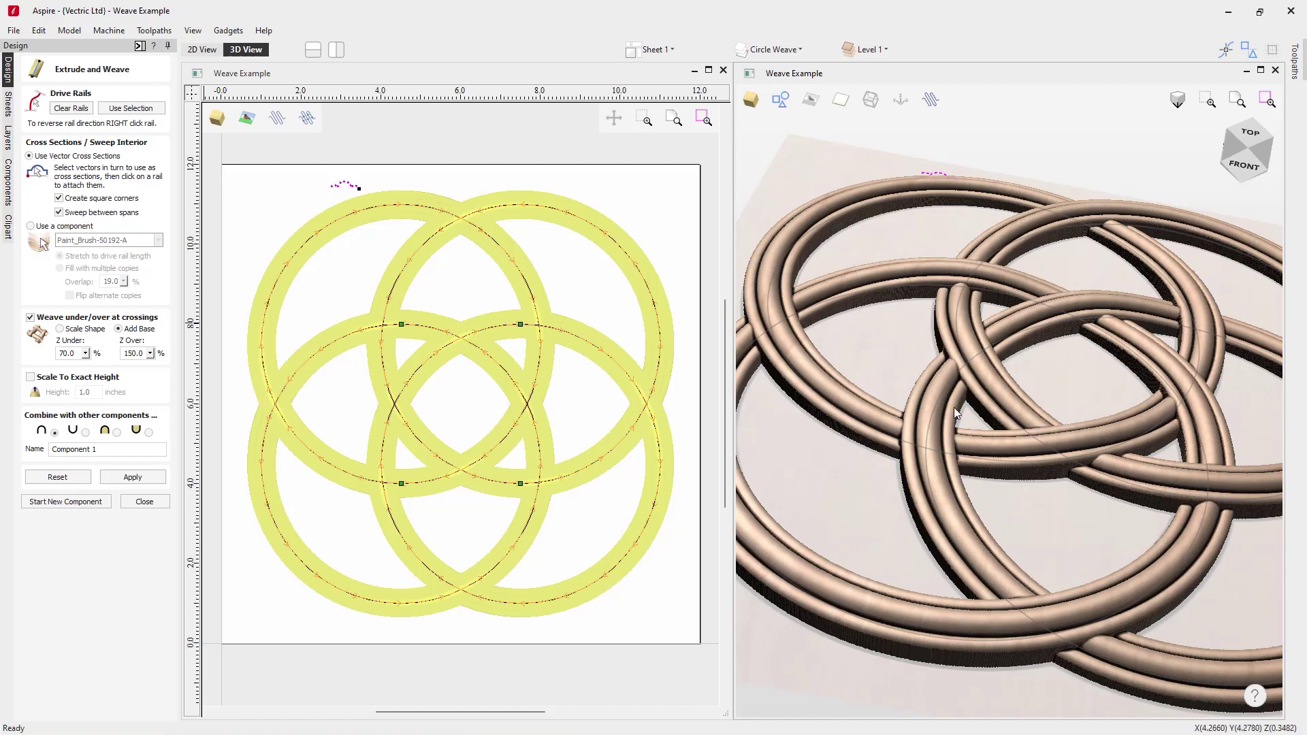
pyautogui.moveTo(1034, 522); pyautogui.dragTo(1134, 439)
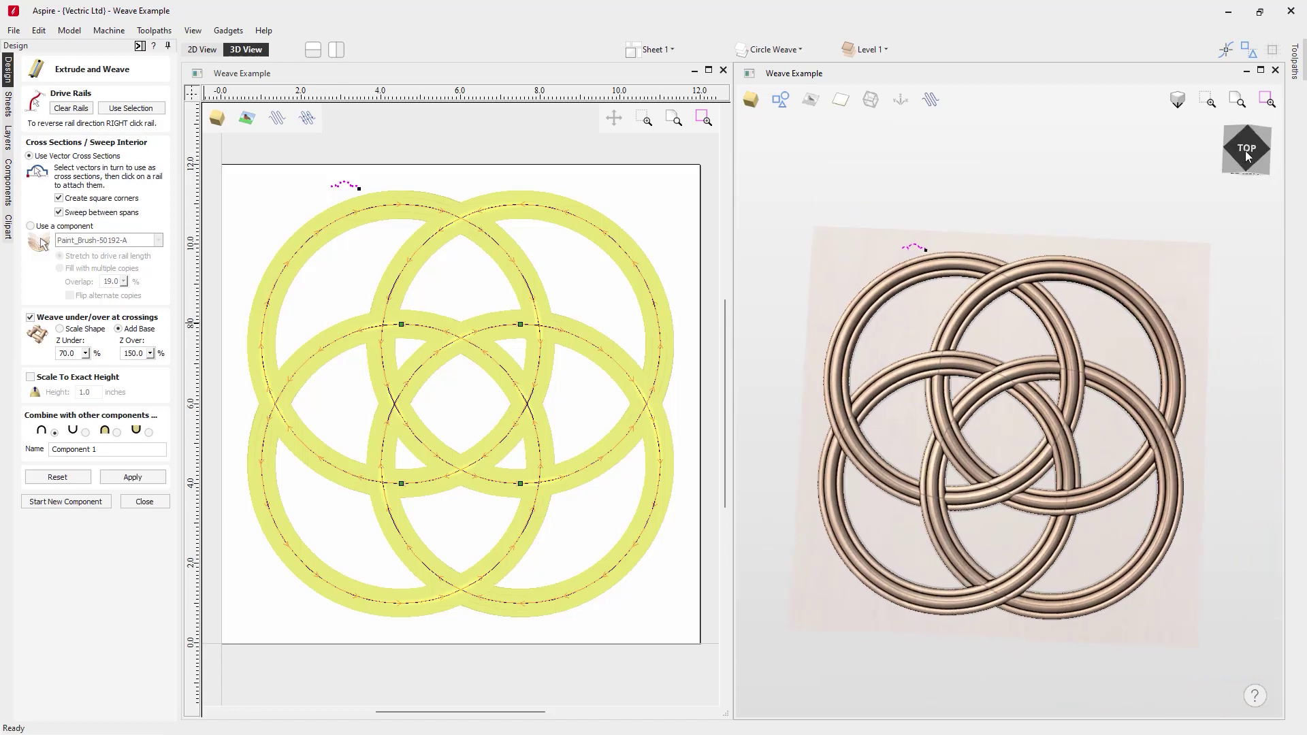
pyautogui.click(1245, 149)
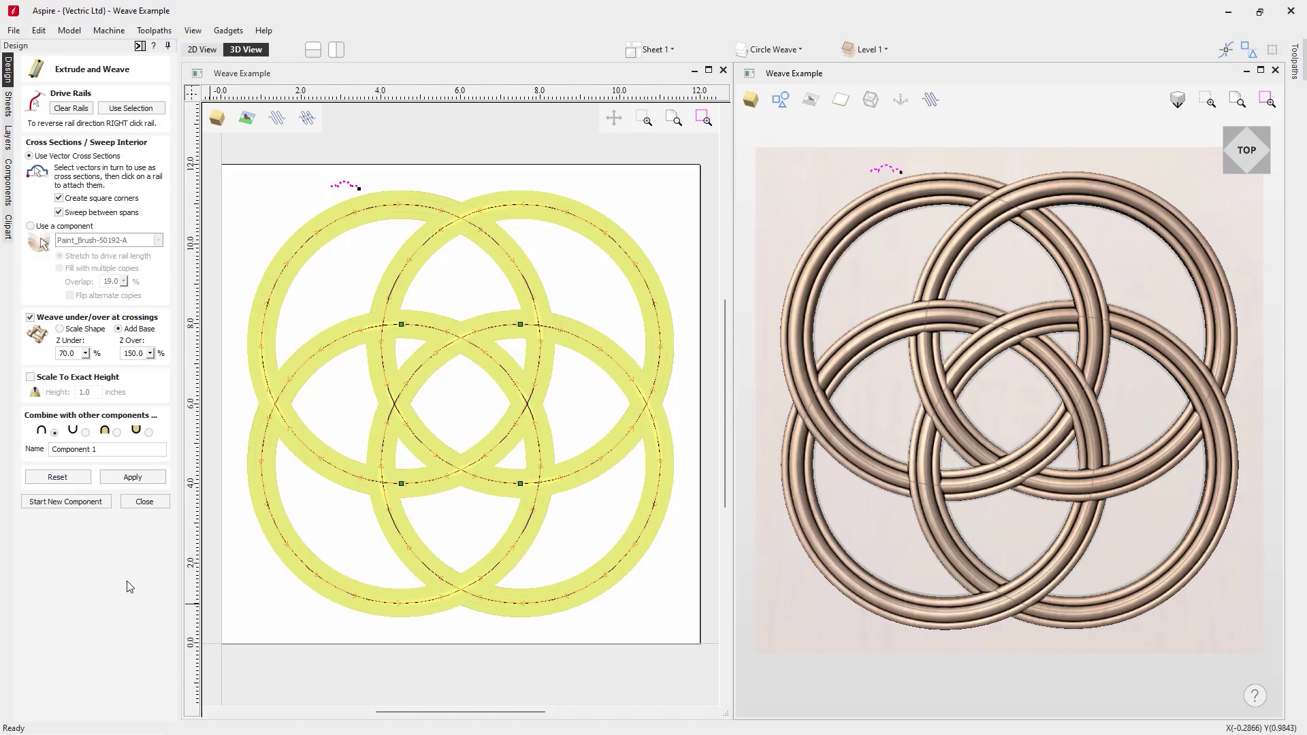
# - Reset the woven circle component and switch the active layer from Circle Weave to Stretch Weave
pyautogui.click(57, 477)
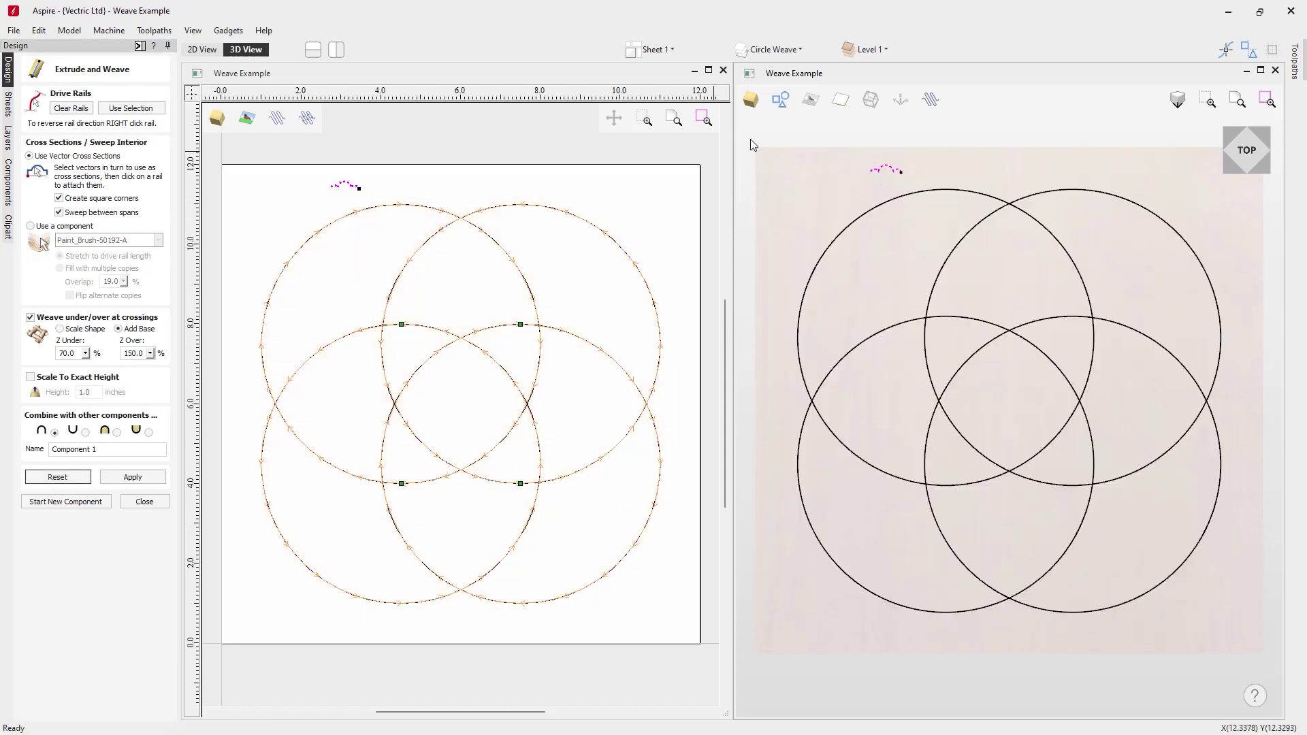
pyautogui.click(793, 54)
pyautogui.click(760, 87)
pyautogui.click(762, 99)
pyautogui.click(810, 102)
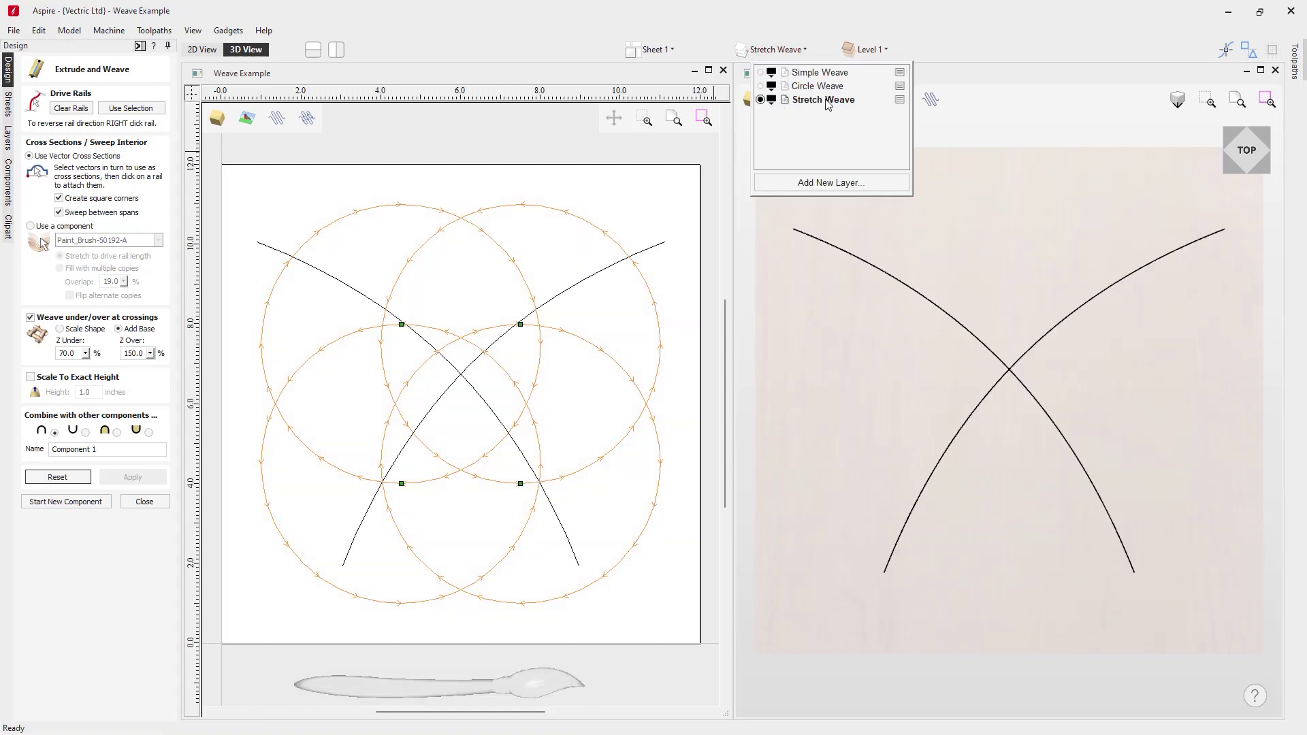
pyautogui.click(722, 200)
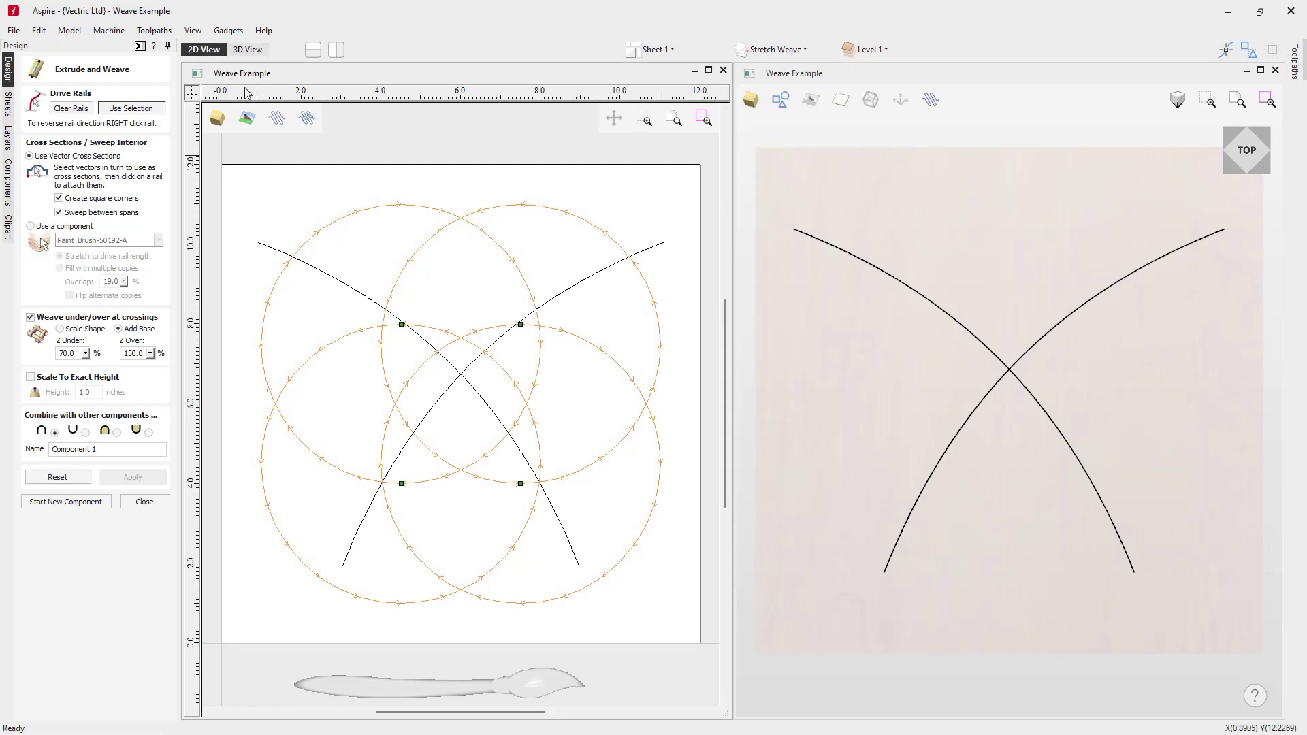
# - Replace the circle rails with the two crossing curves and stretch the Paint_Brush-50192-A component along each with Add Base weaving
pyautogui.click(70, 107)
pyautogui.moveTo(556, 417); pyautogui.dragTo(421, 337)
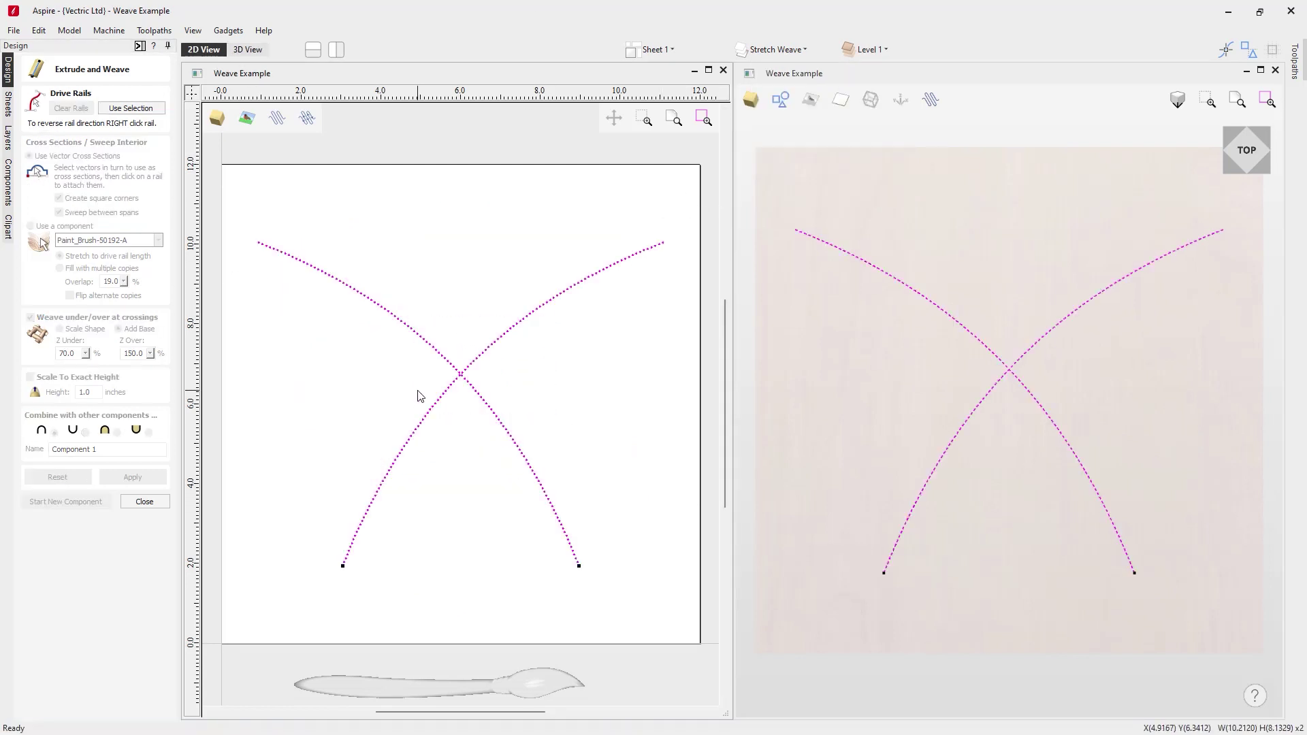
pyautogui.click(124, 112)
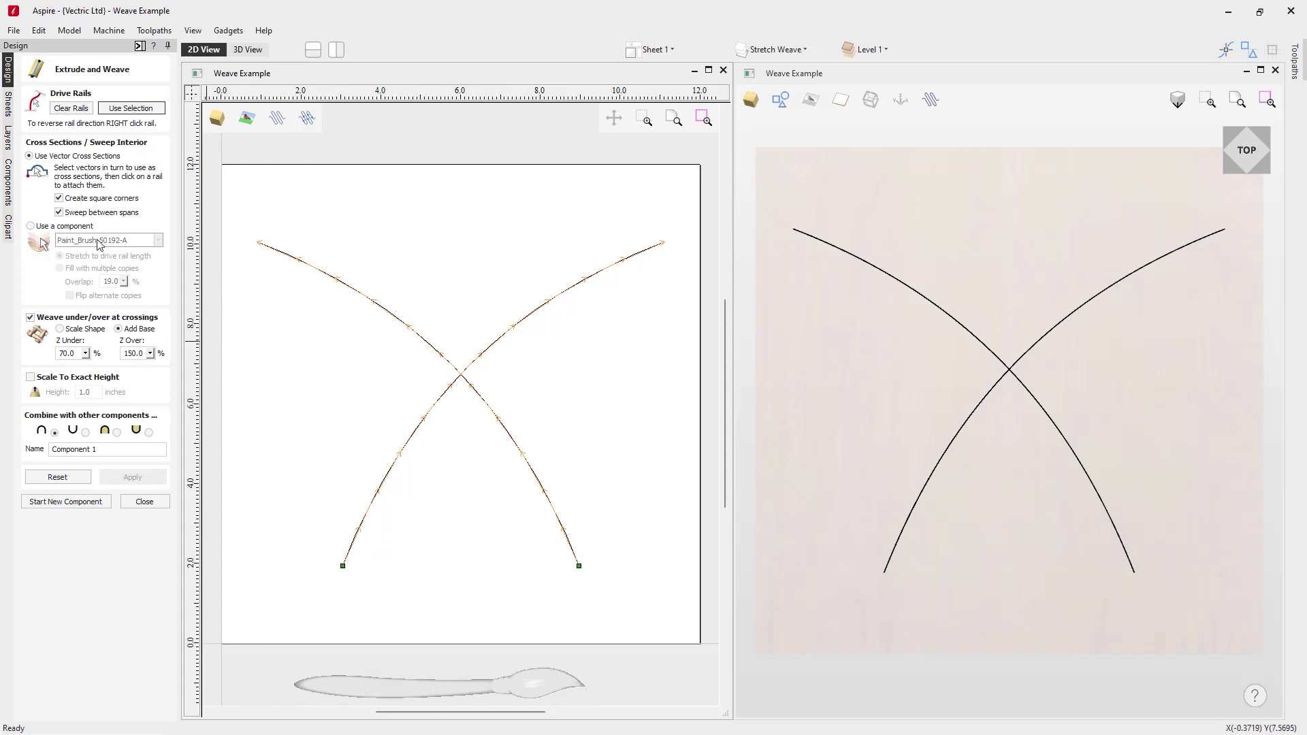
pyautogui.click(31, 227)
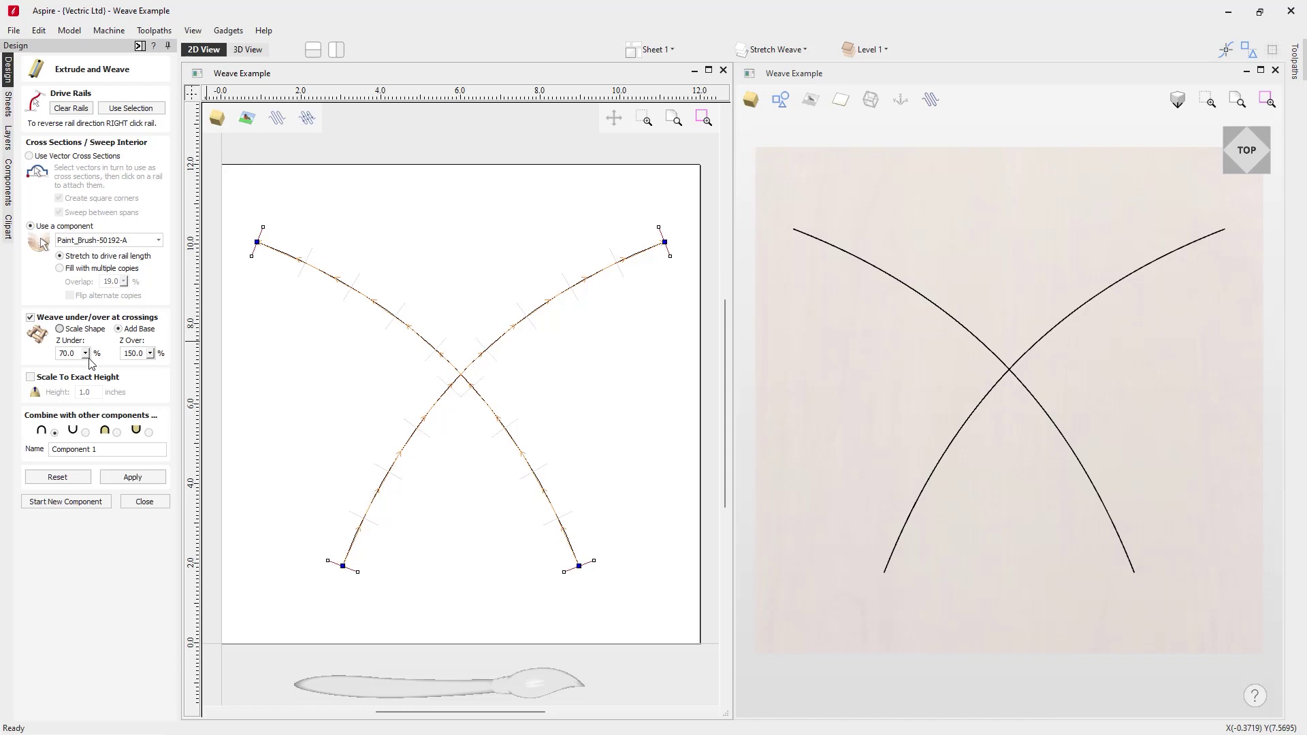
pyautogui.click(136, 480)
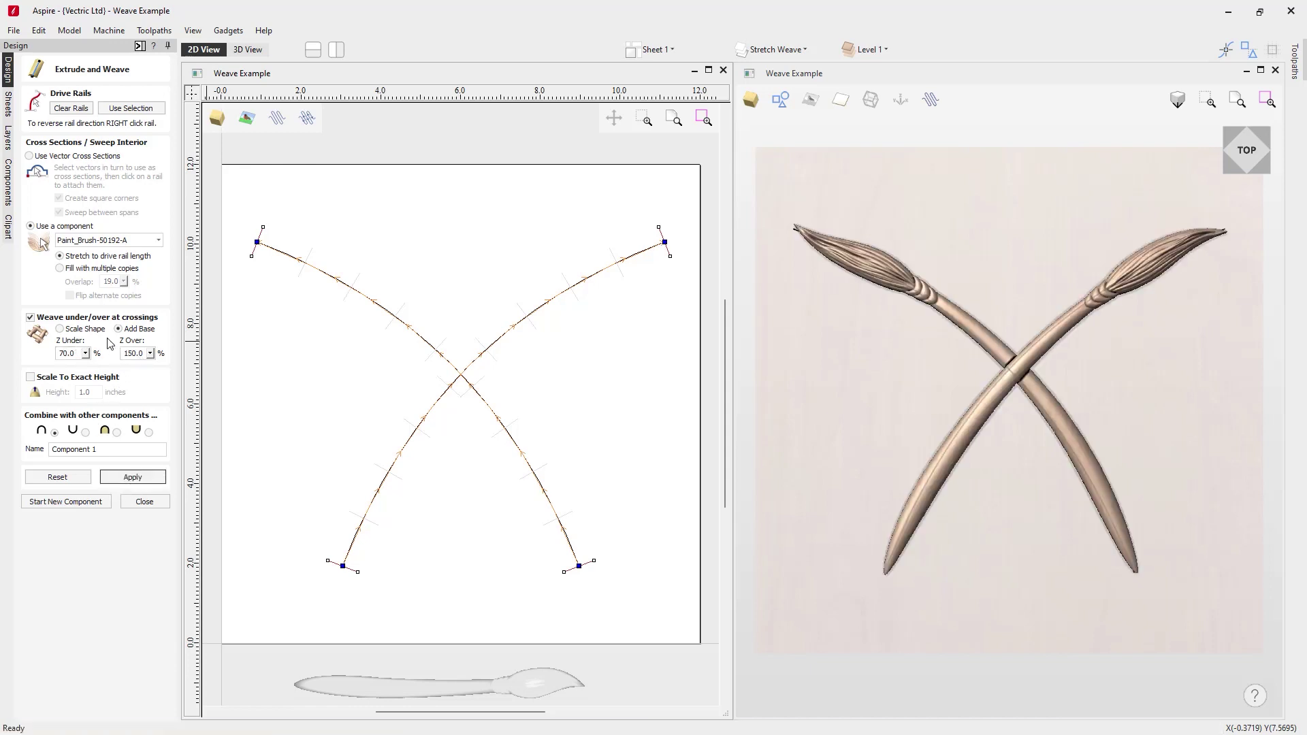
# - Inspect the crossing from an angle, switch the paintbrush weave to Scale Shape, regenerate it, check it from above and leave Extrude and Weave
pyautogui.moveTo(1163, 557); pyautogui.dragTo(1160, 443)
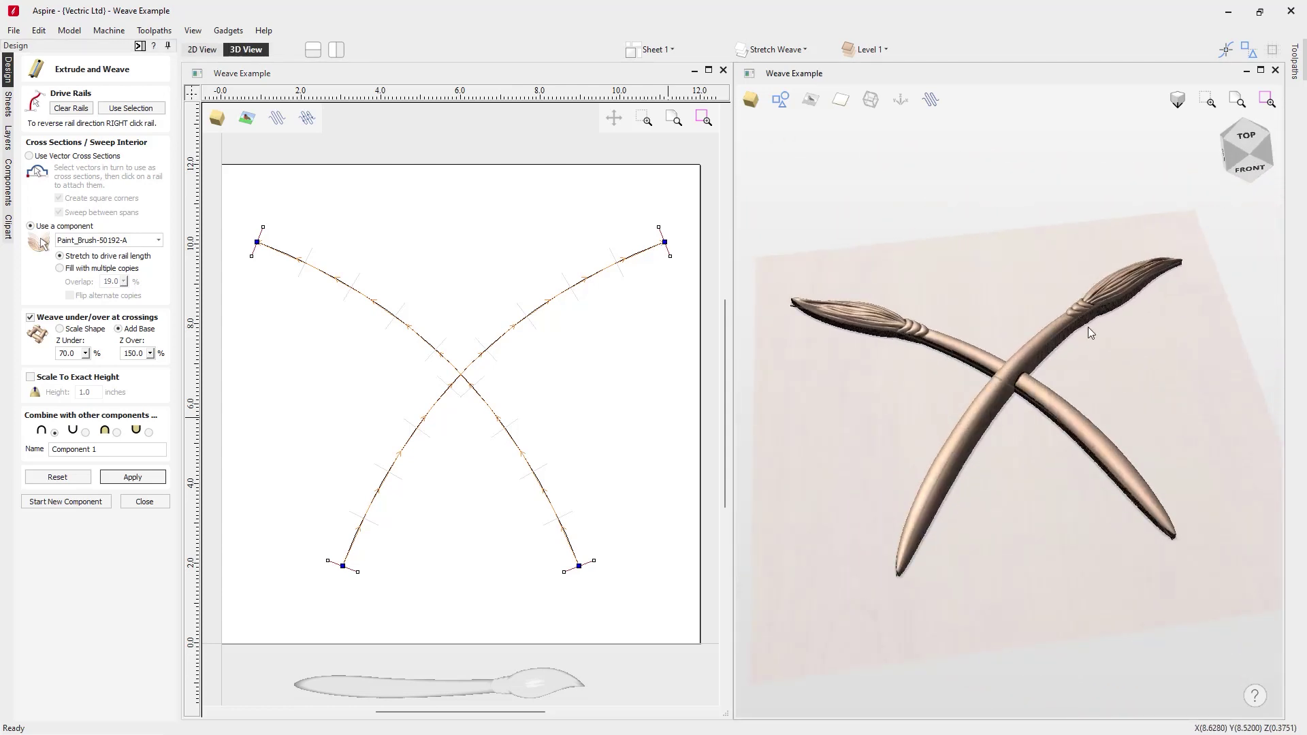
pyautogui.moveTo(887, 450); pyautogui.dragTo(1067, 381)
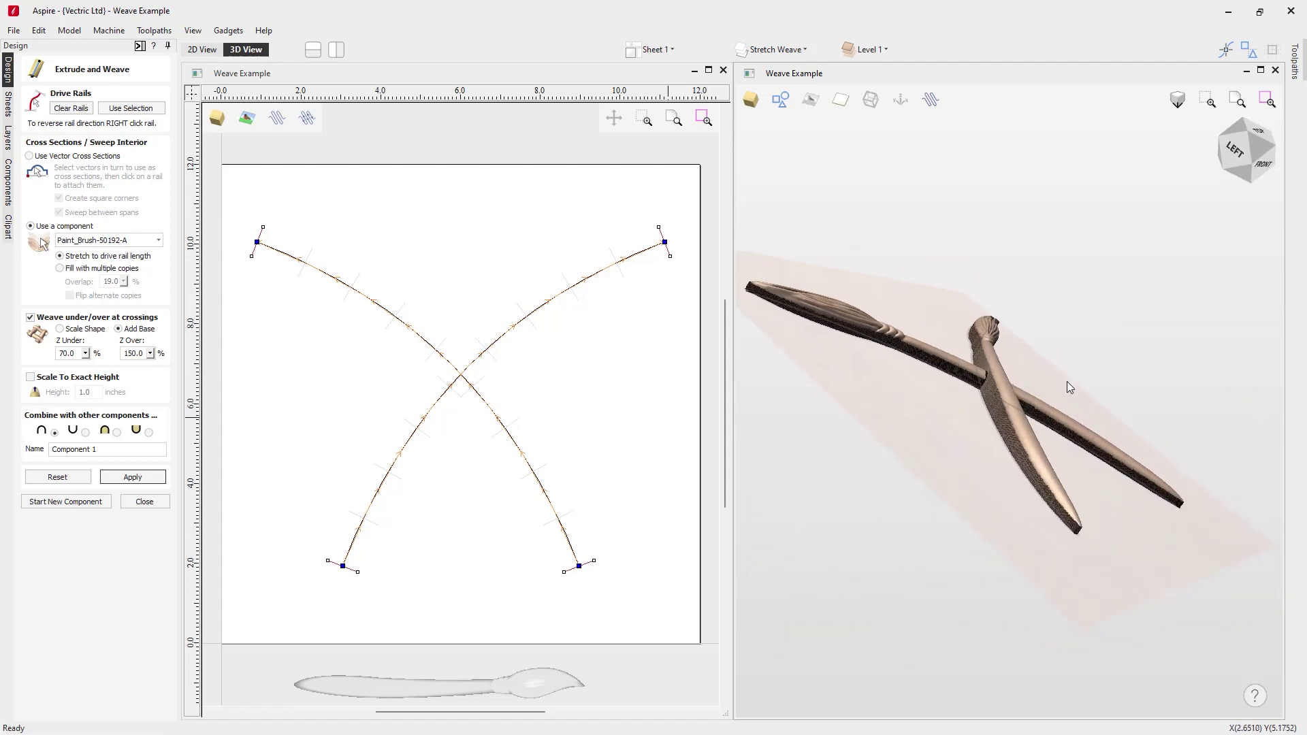
pyautogui.click(84, 329)
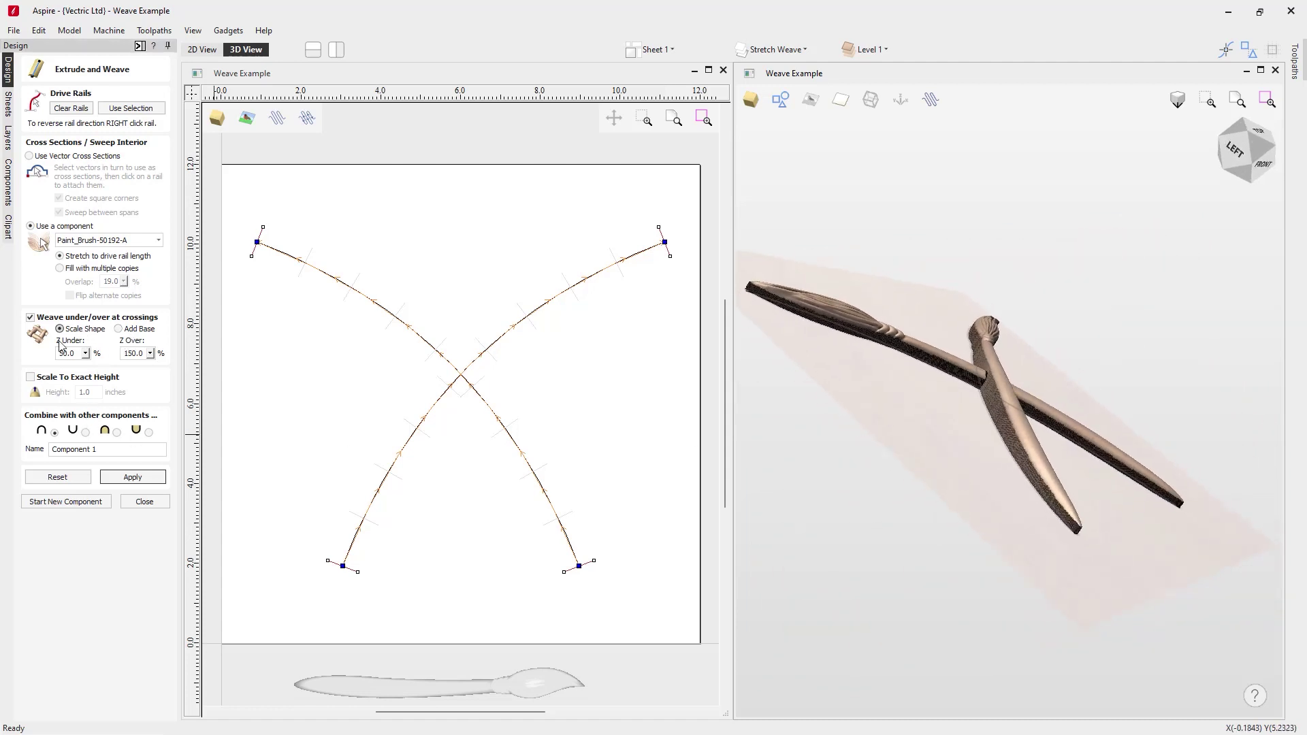
pyautogui.click(133, 476)
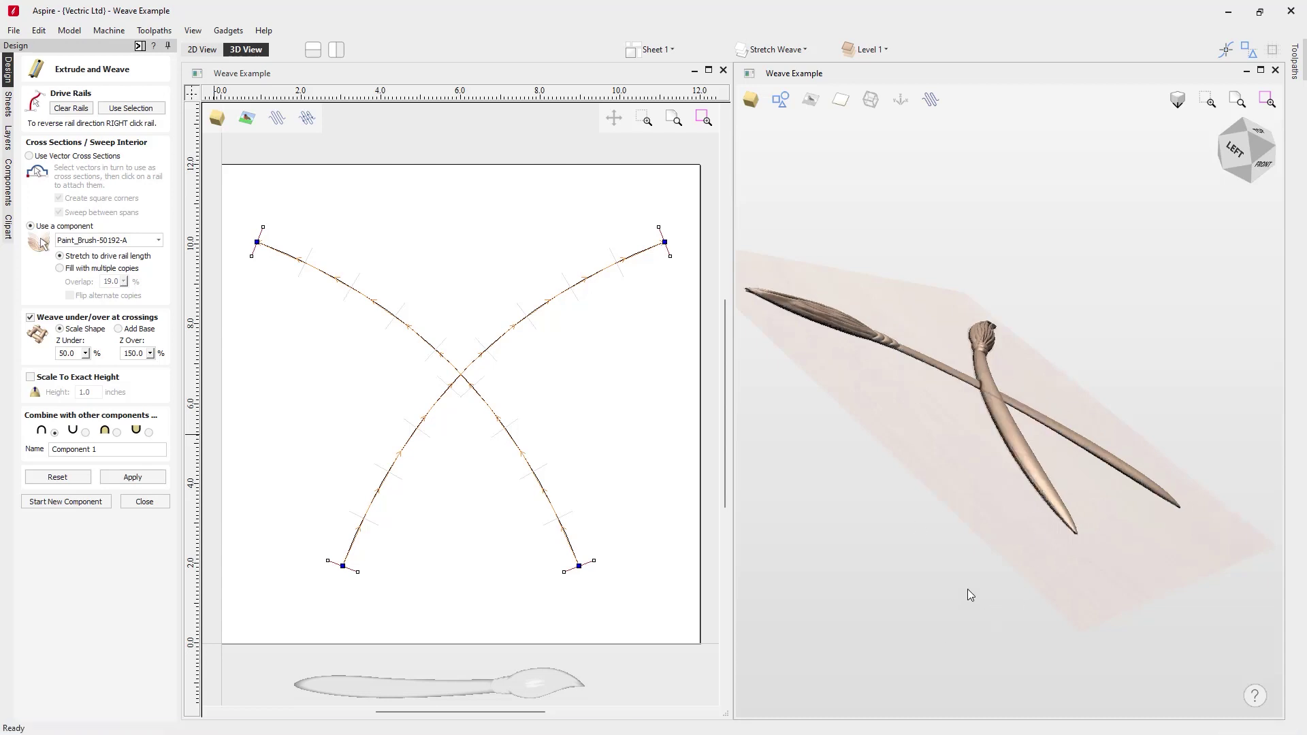
pyautogui.moveTo(995, 485); pyautogui.dragTo(844, 553)
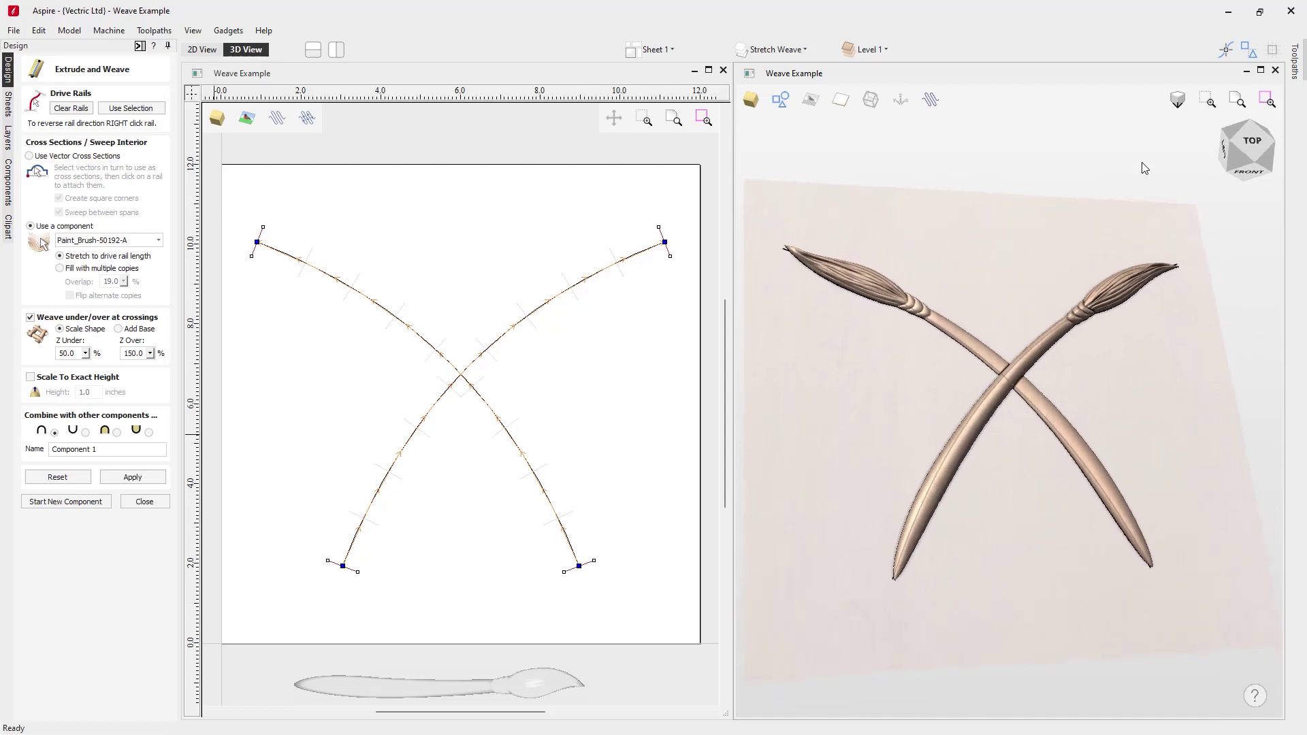
pyautogui.click(1259, 141)
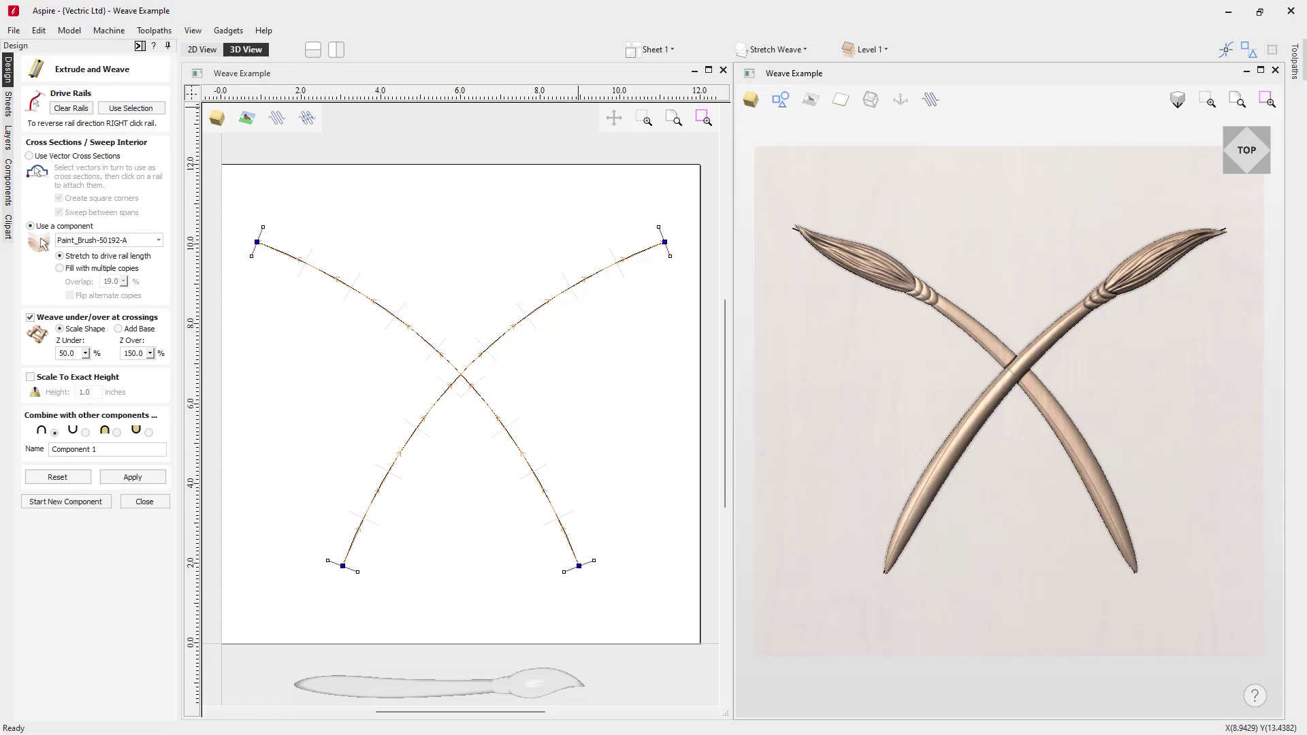
pyautogui.click(144, 504)
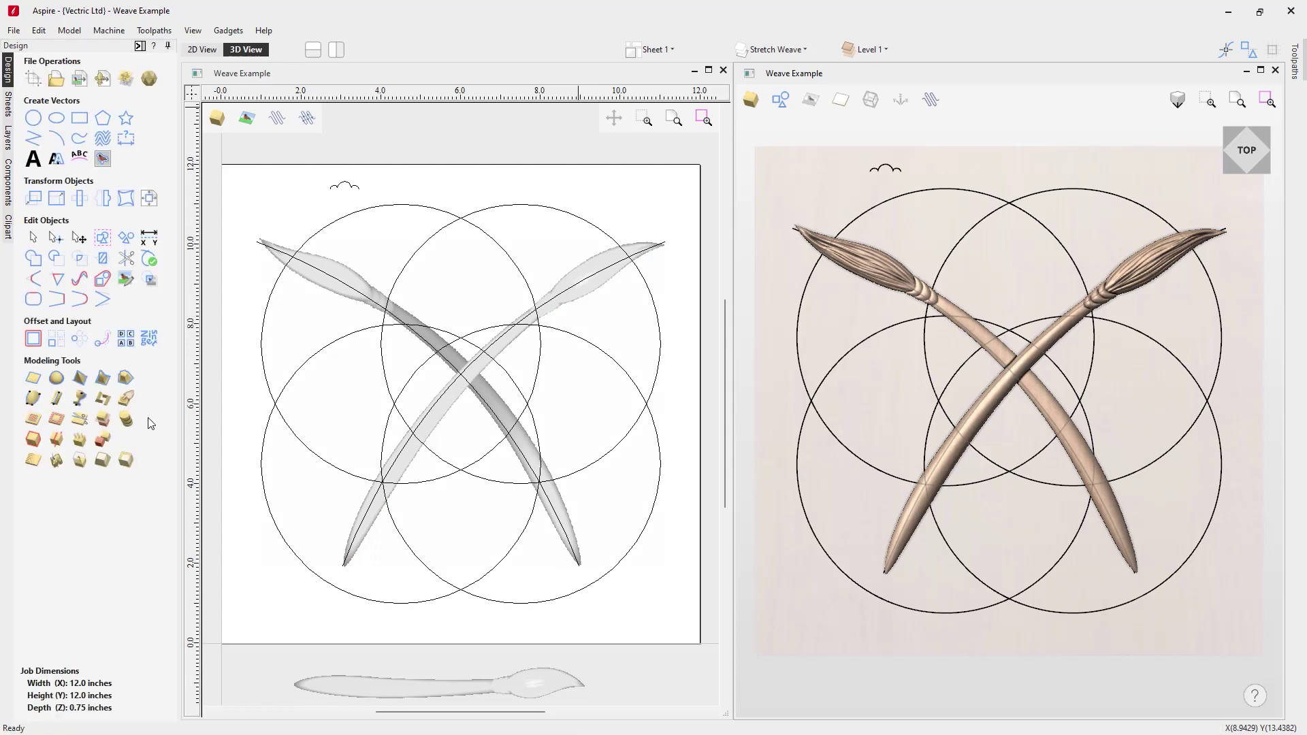
# - Open the Weaves folder in the Clipart library and look through its vector and 3D weave designs
pyautogui.click(8, 228)
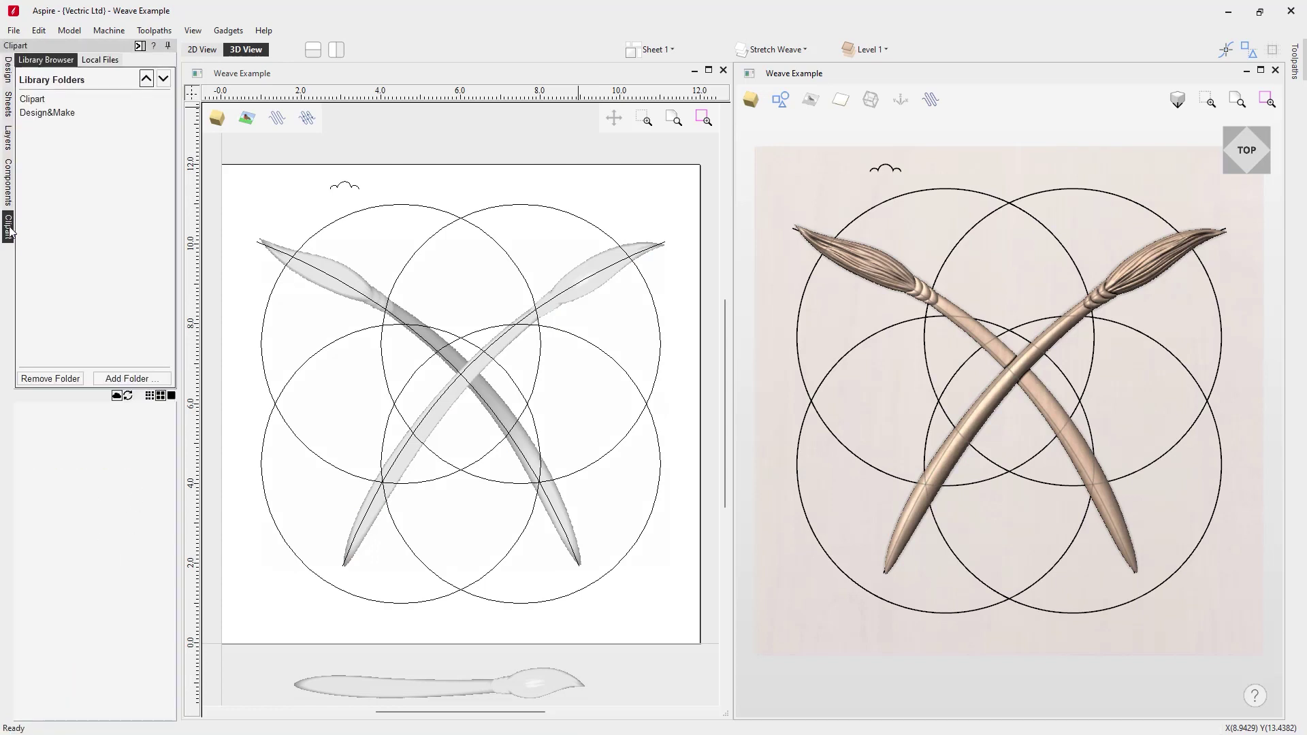
pyautogui.click(32, 100)
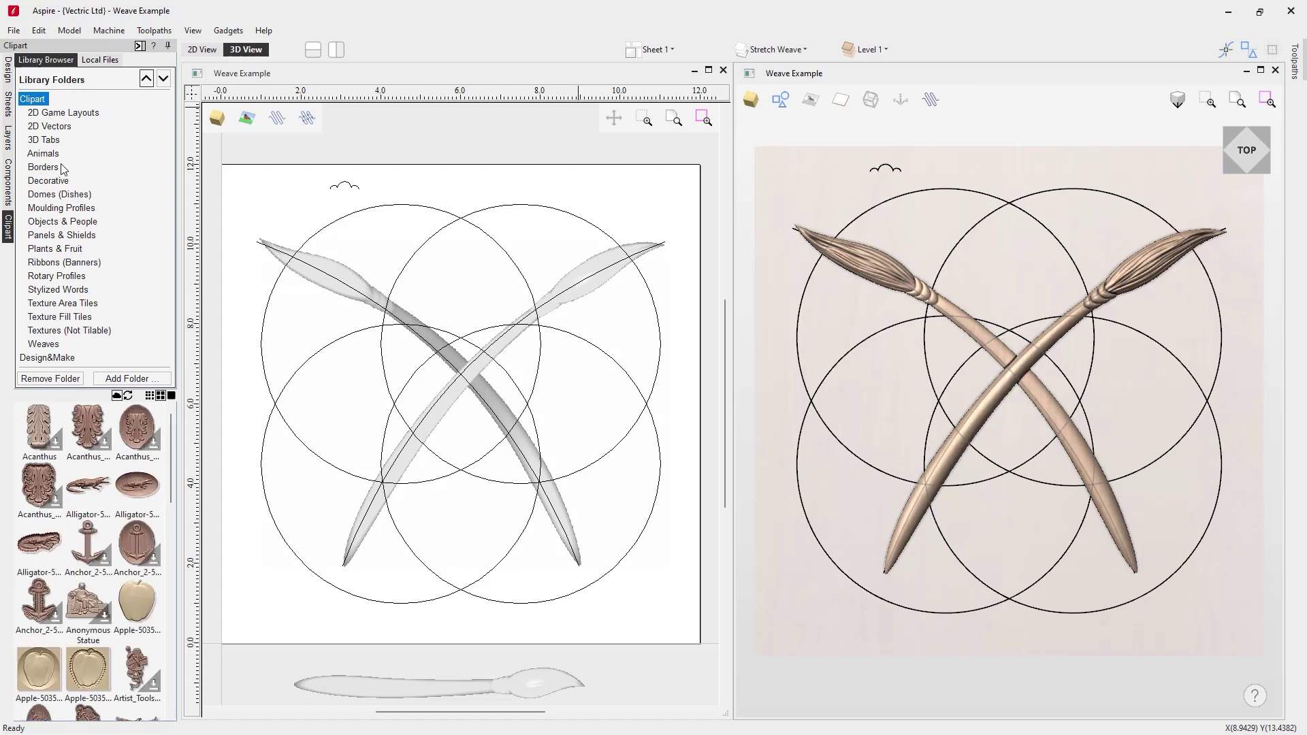
pyautogui.click(43, 345)
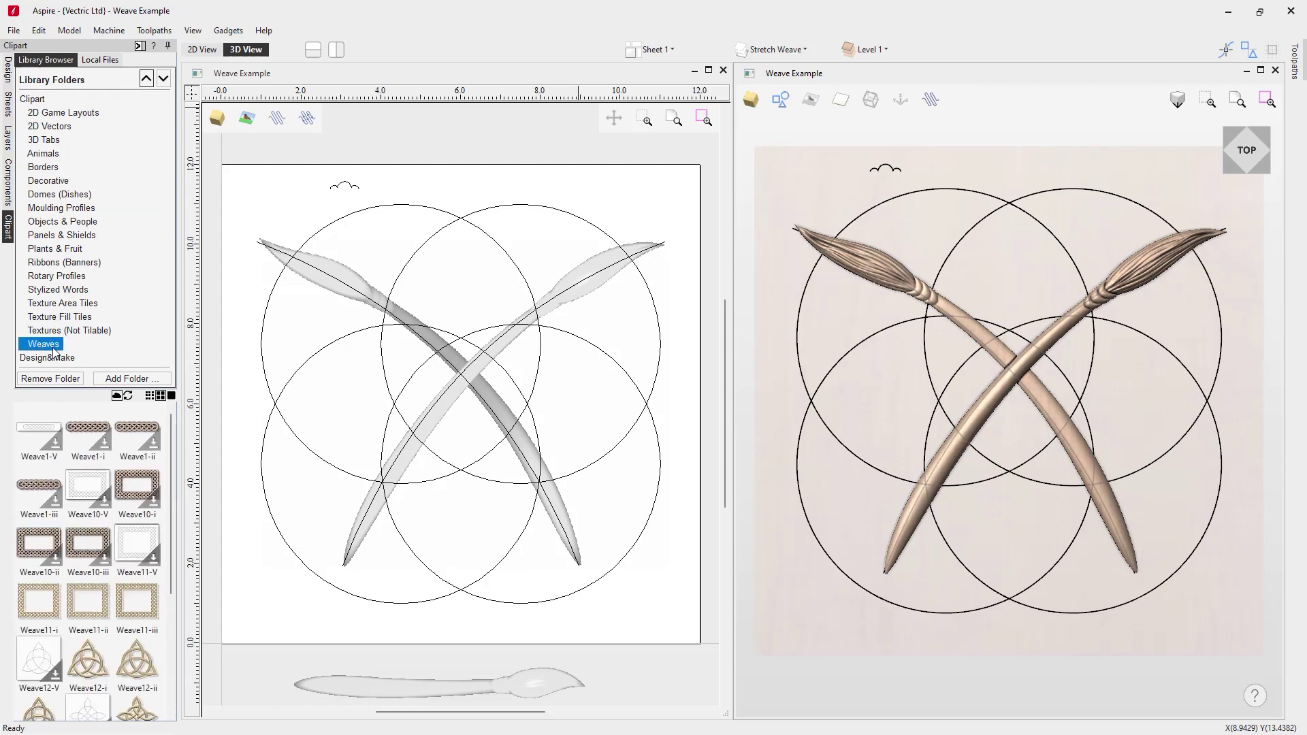
pyautogui.scroll(-1, 72, 435)
pyautogui.scroll(1, 73, 449)
pyautogui.scroll(-1, 89, 579)
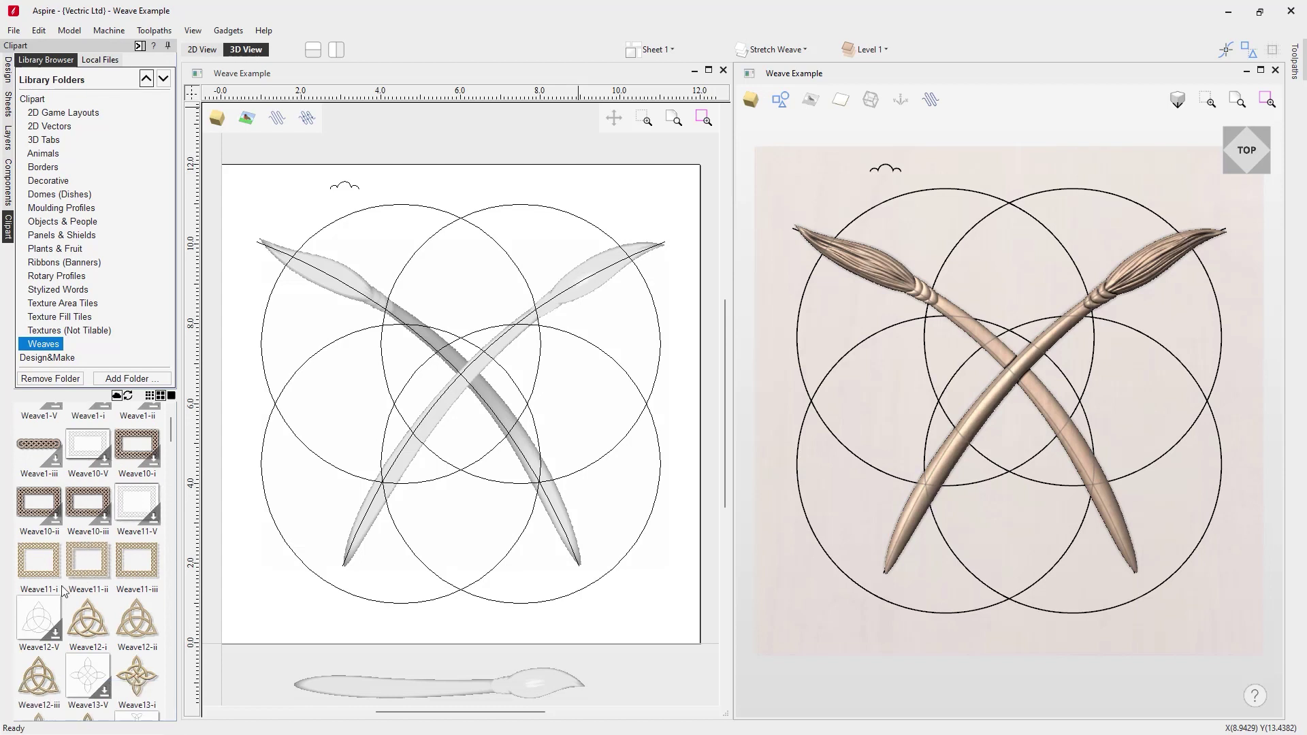
pyautogui.scroll(-2, 134, 670)
pyautogui.scroll(-1, 88, 599)
pyautogui.scroll(-3, 48, 545)
pyautogui.scroll(-3, 78, 484)
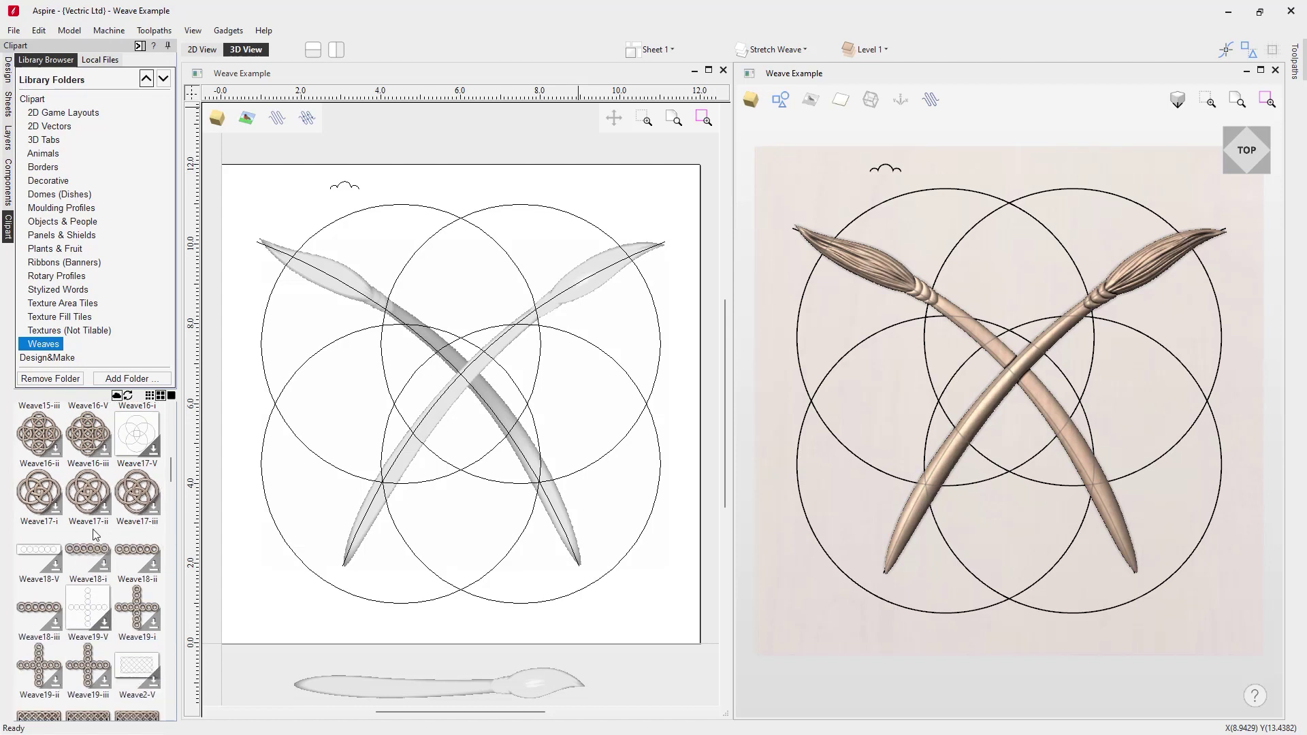
pyautogui.scroll(-5, 104, 504)
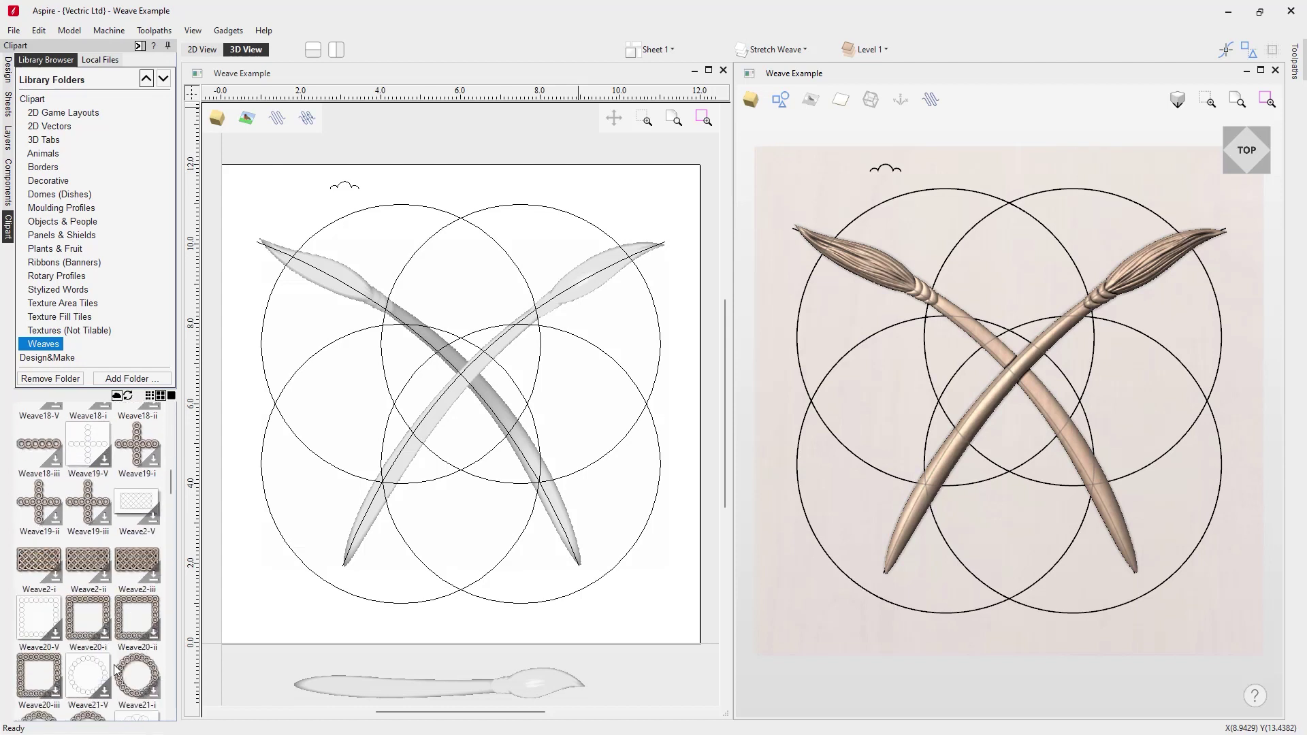
pyautogui.scroll(-3, 105, 503)
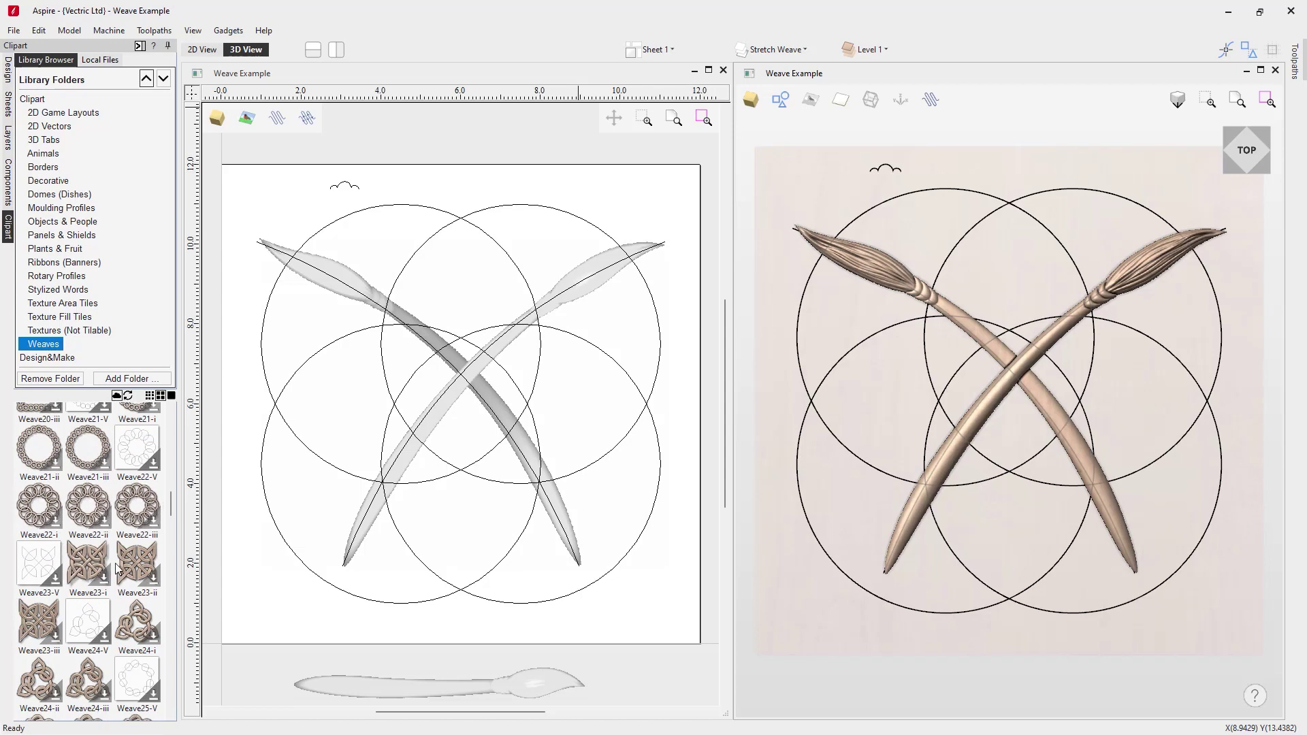
pyautogui.scroll(-2, 105, 661)
pyautogui.scroll(6, 106, 664)
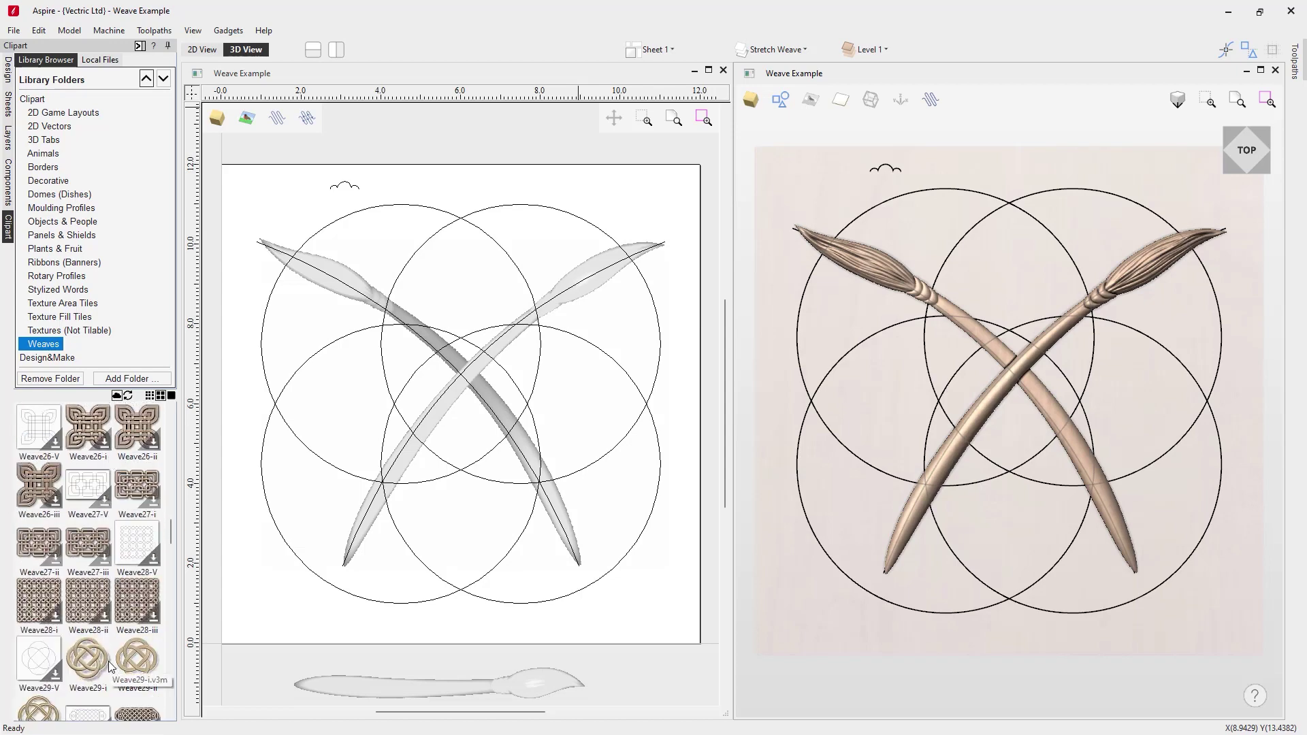
pyautogui.scroll(15, 119, 586)
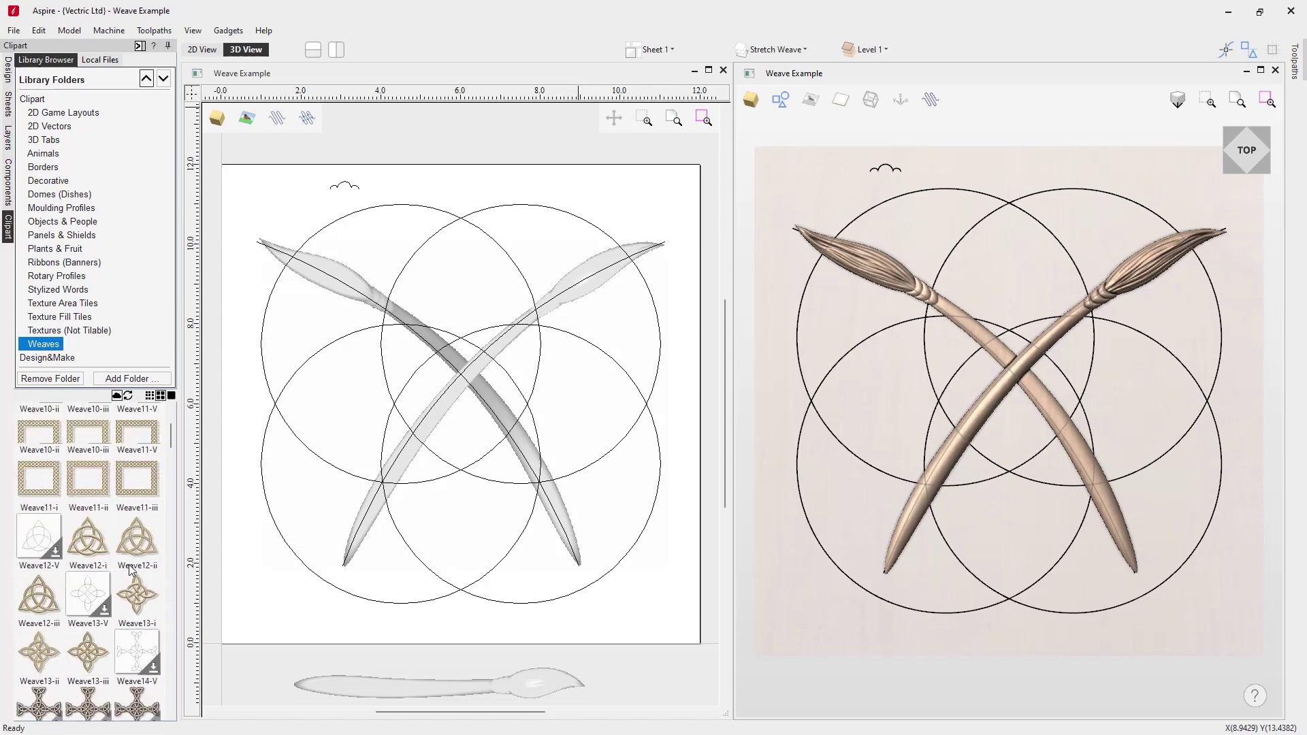